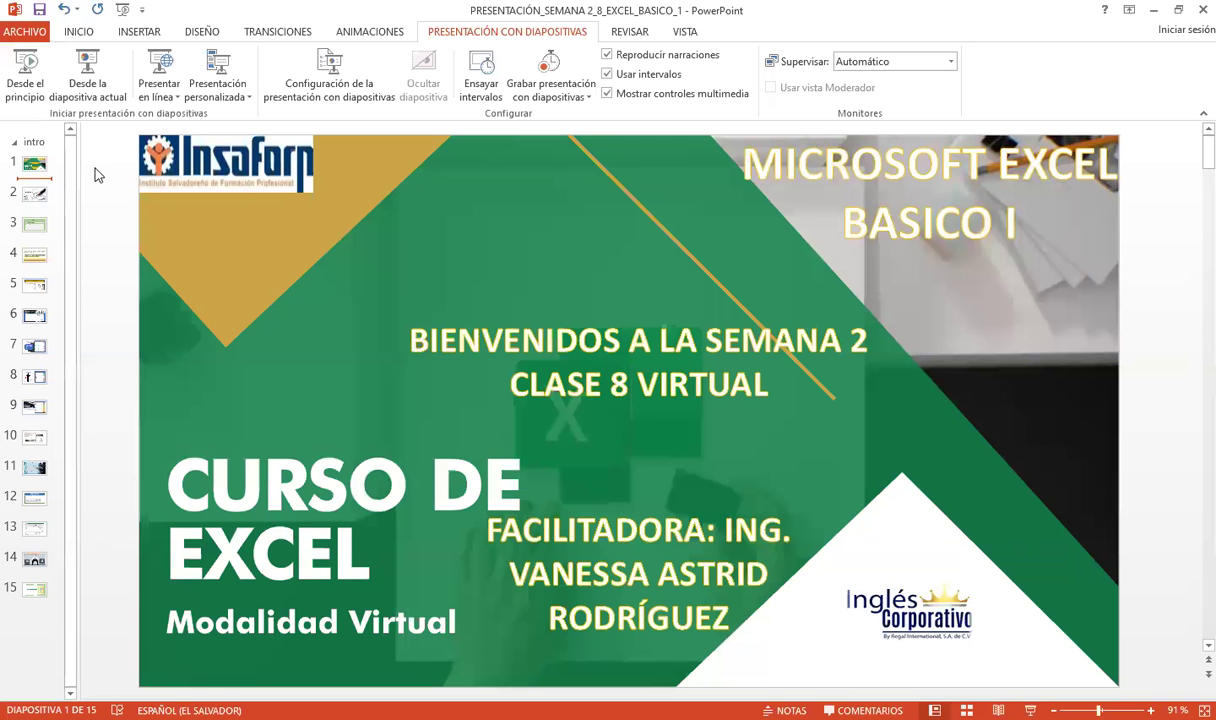
# - Start the class 8 slide show from slide 1, the Curso de Excel welcome slide
pyautogui.click(25, 72)
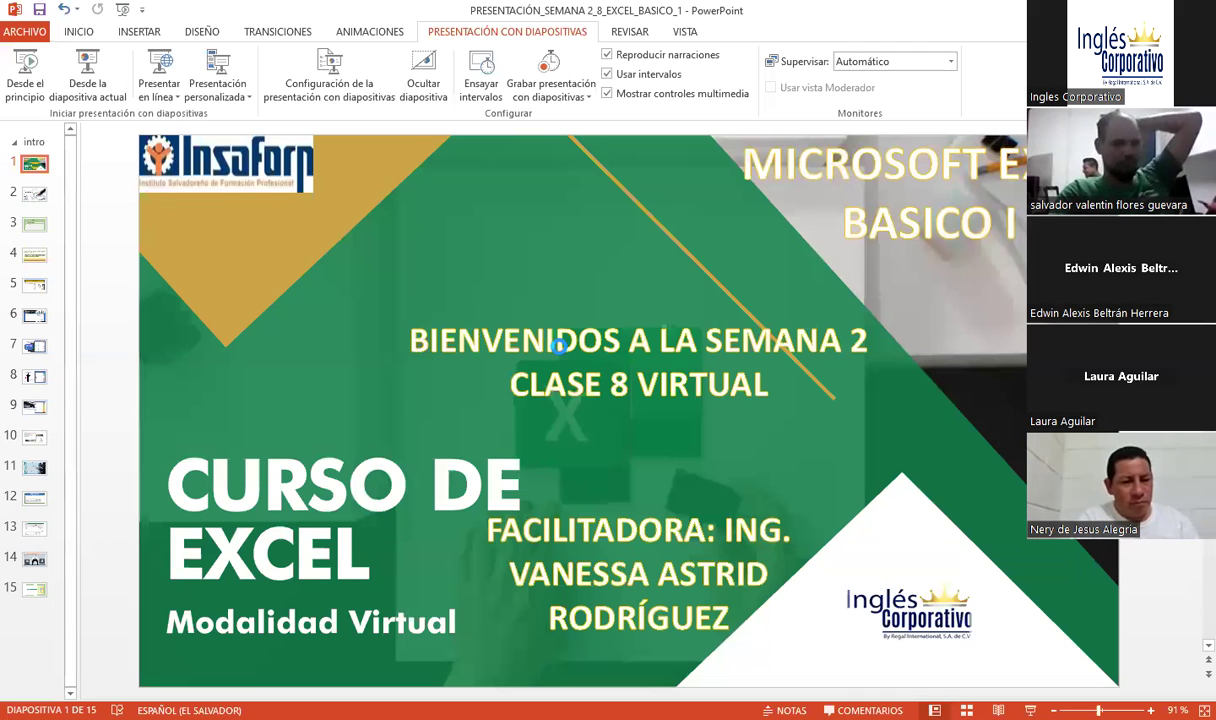
pyautogui.press('F5')
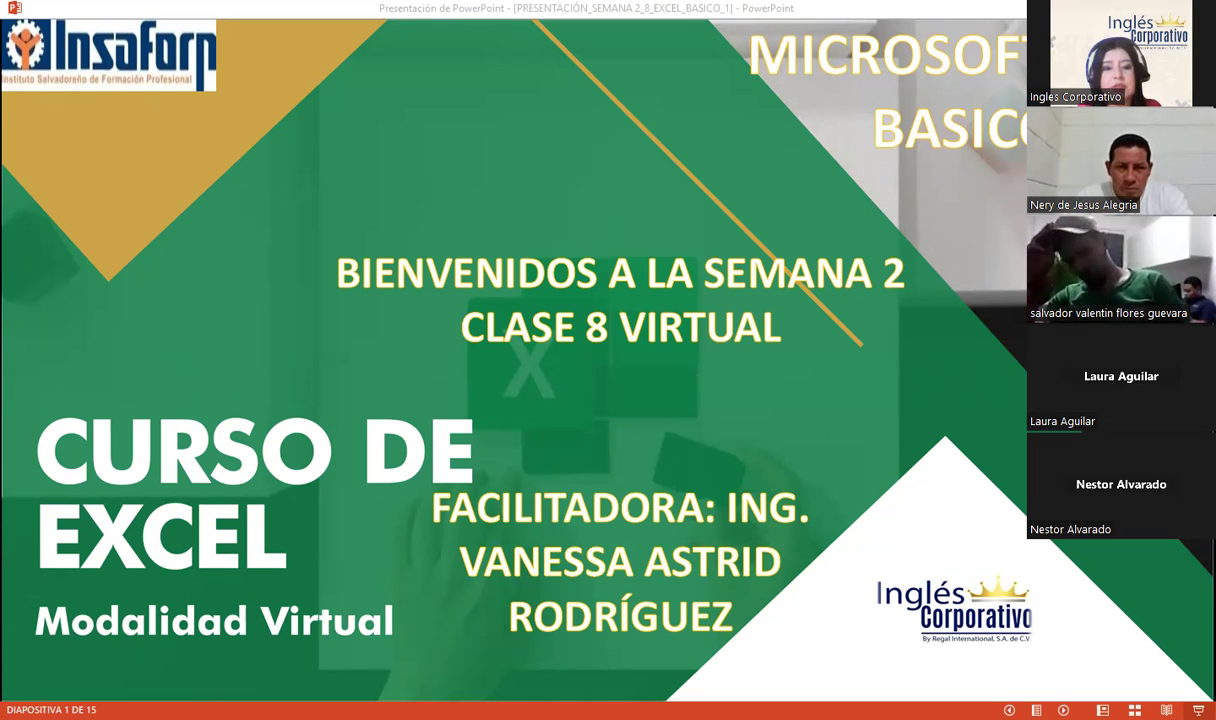
# - Switch from the slide show to the Excel Básico course page in Firefox
pyautogui.hotkey('alt', 'Tab')
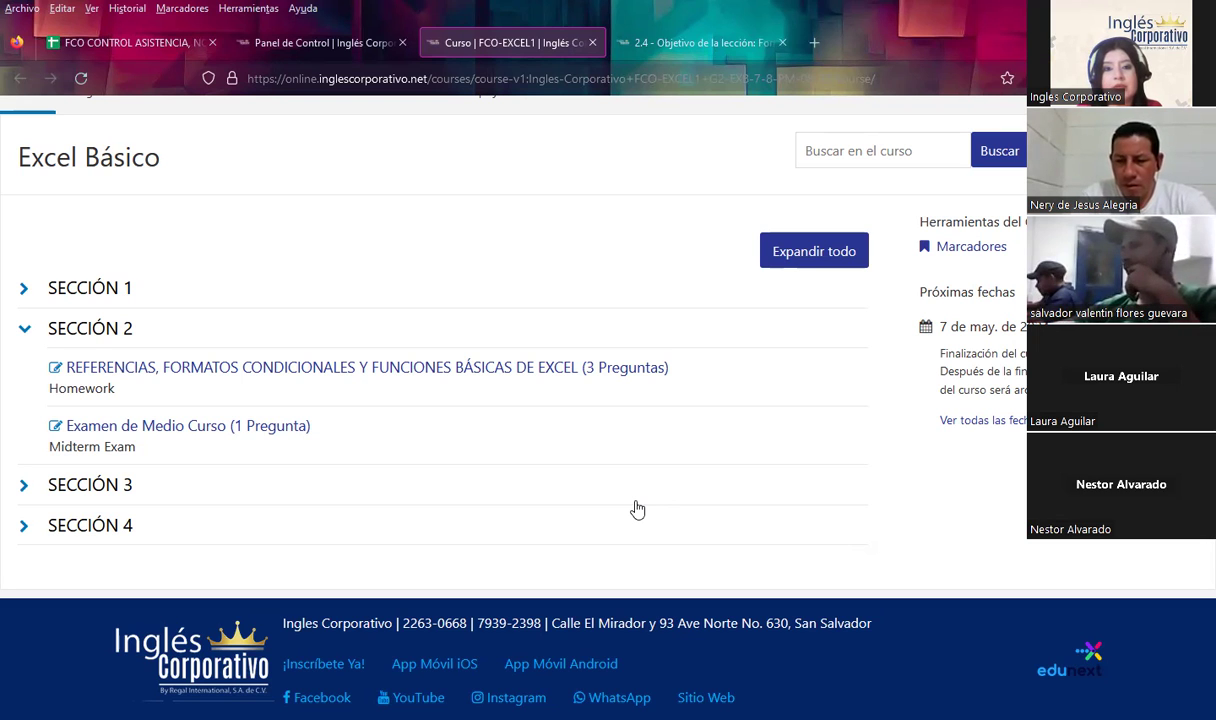
# - Show lesson 2.4's Objetivo page on Formato Condicional and its five rule options
pyautogui.click(716, 43)
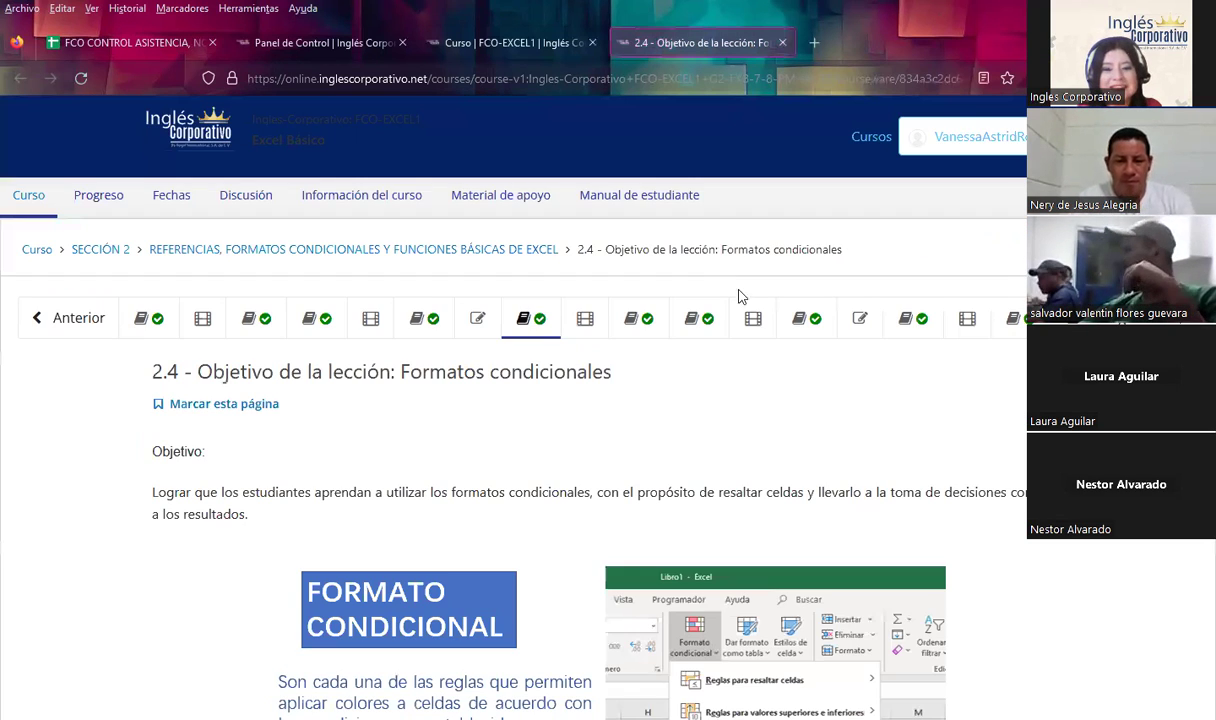
pyautogui.scroll(-3, 750, 346)
pyautogui.scroll(3, 650, 380)
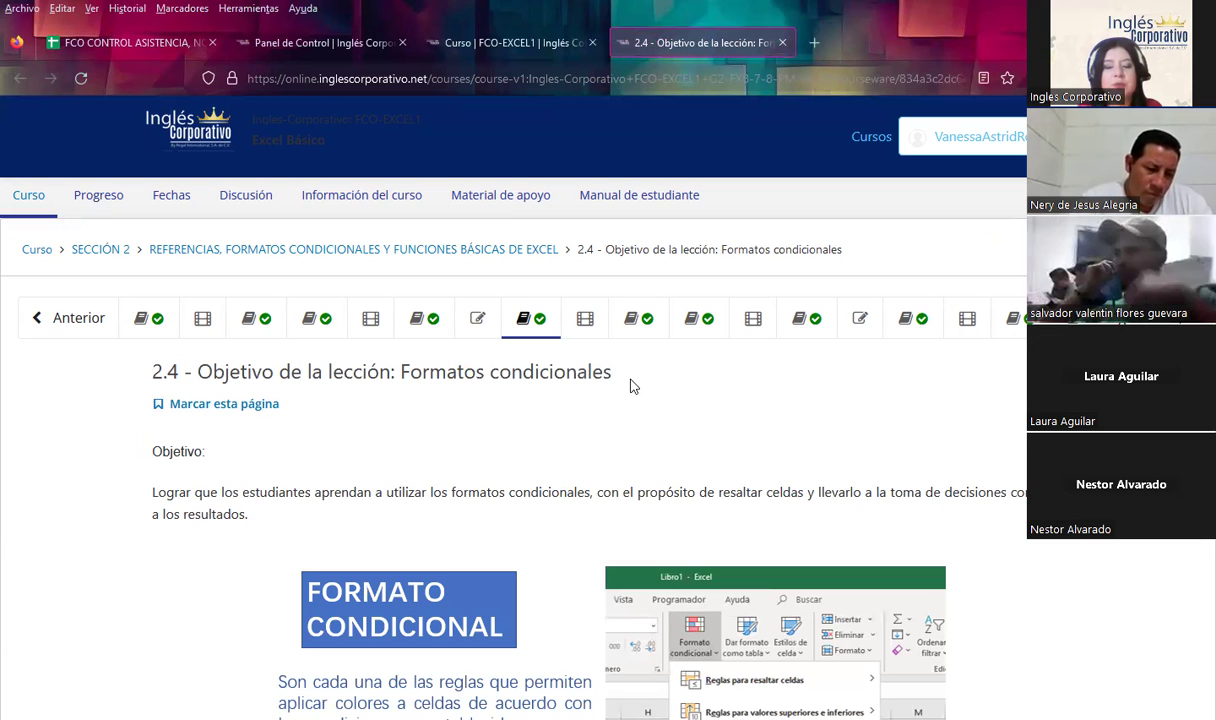
pyautogui.scroll(-3, 631, 400)
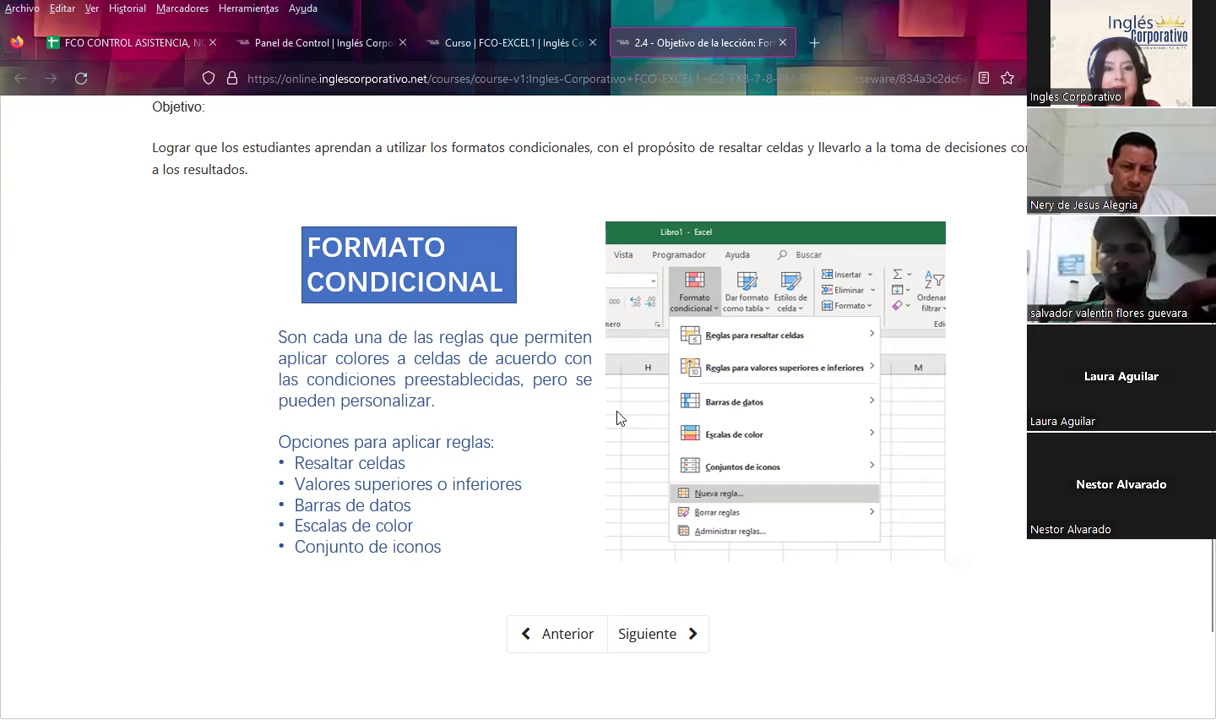
pyautogui.scroll(5, 614, 393)
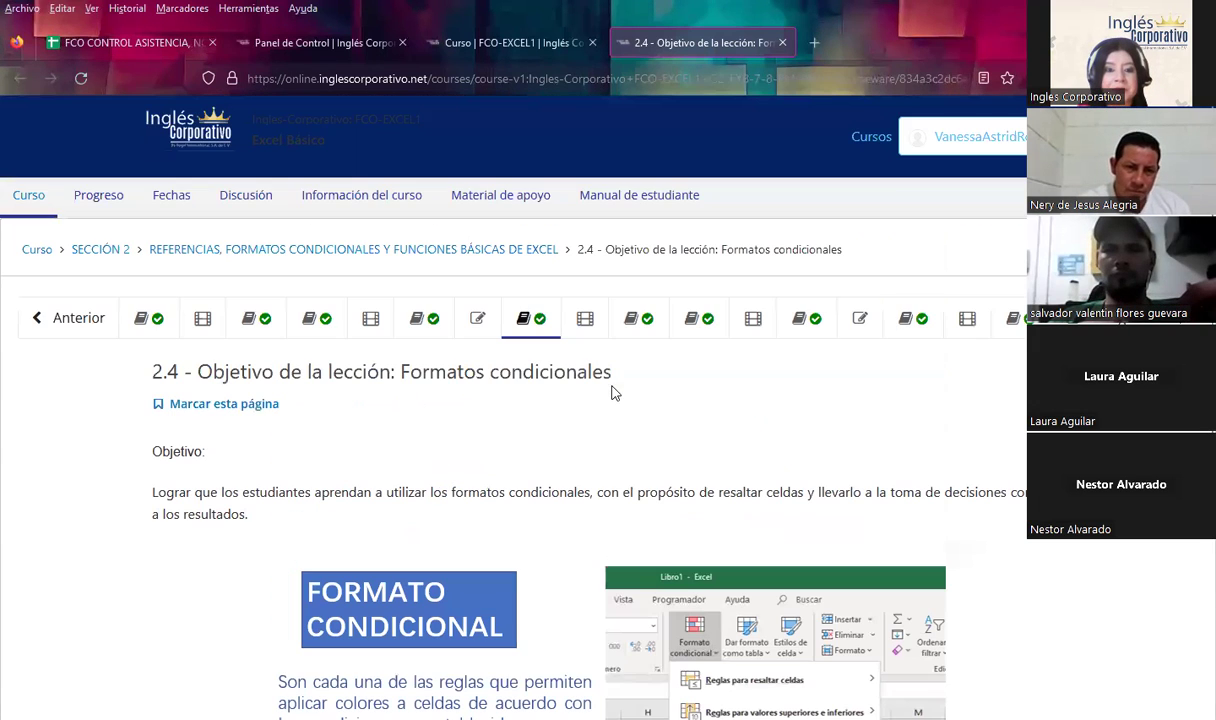
# - Open 'Foro de discusión y preguntas clase #8' and scroll down to its posted question
pyautogui.click(644, 328)
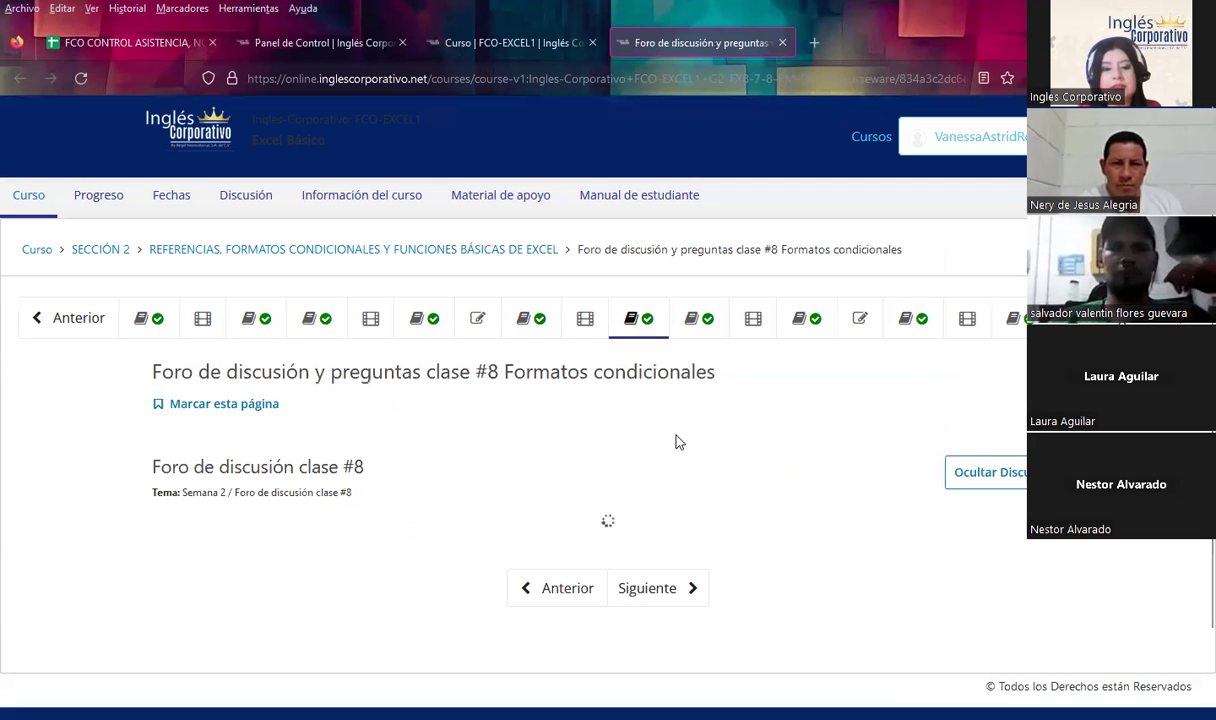
pyautogui.scroll(-3, 719, 404)
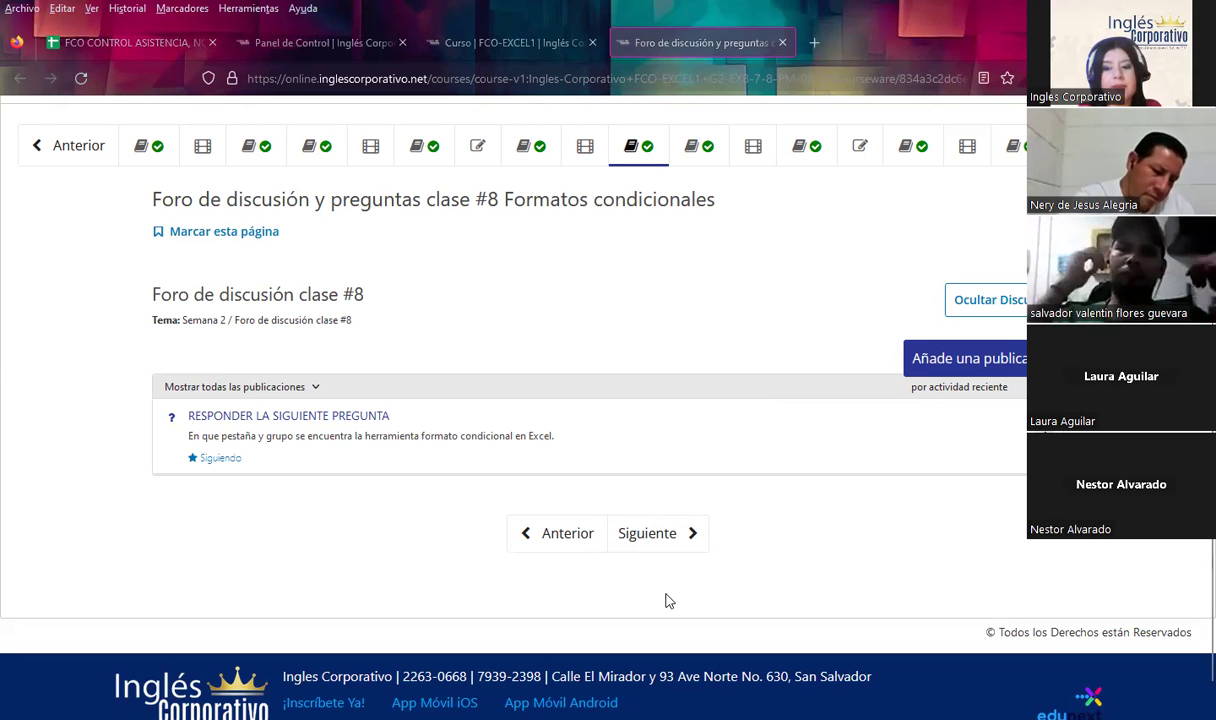
# - Return to the PowerPoint slide show on its Curso de Excel title slide
pyautogui.hotkey('alt', 'Tab')
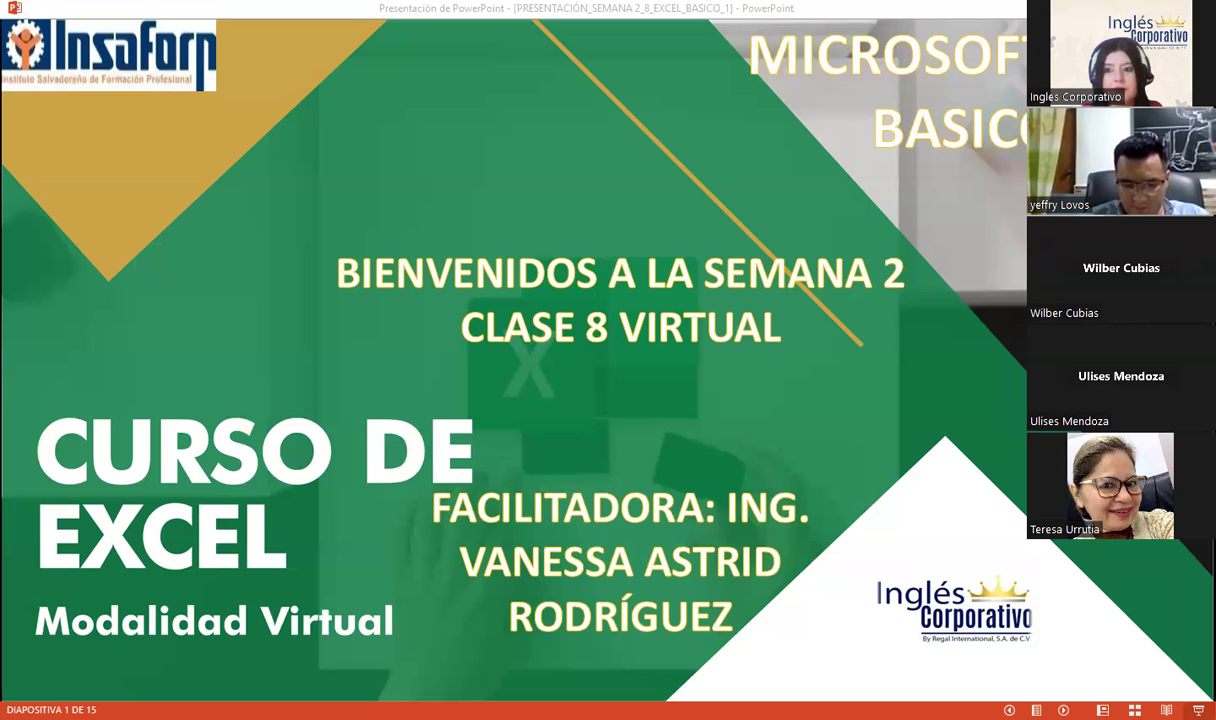
# - Advance the slide show past SESIÓN: 8 to slide 3, AGENDA
pyautogui.click(893, 399)
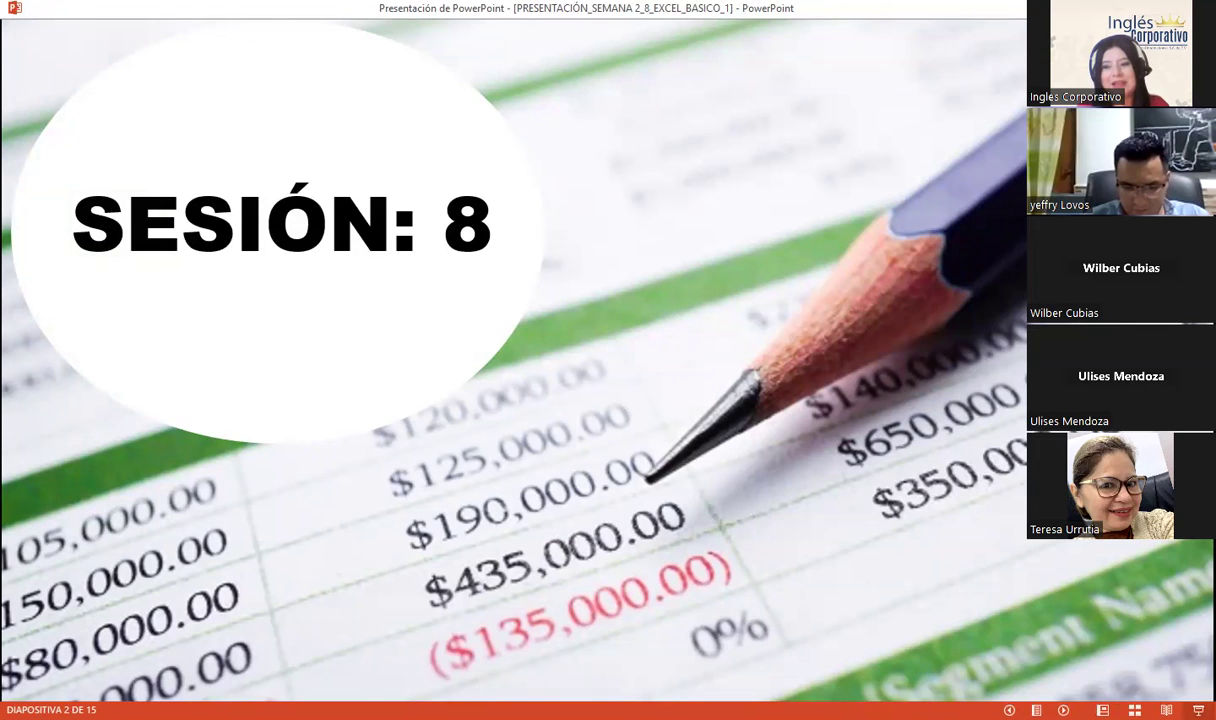
pyautogui.press('Right')
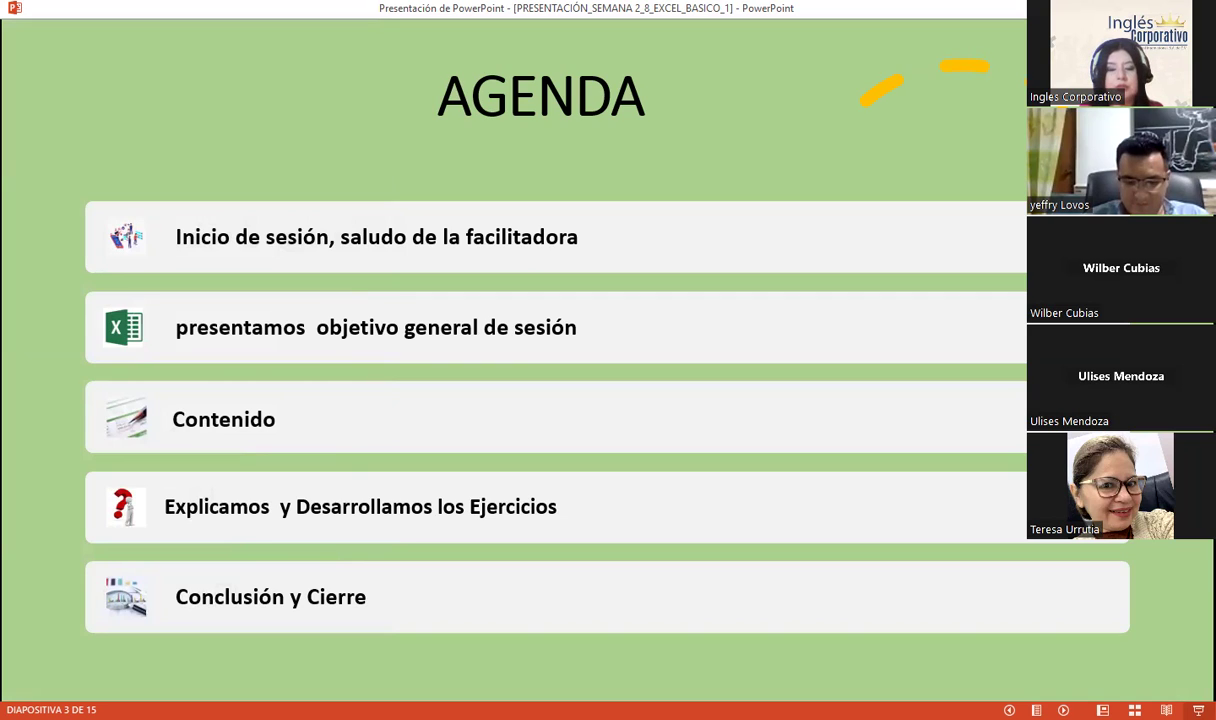
# - Advance to slide 4, OBJETIVO GENERAL DE LA SESIÓN
pyautogui.press('Right')
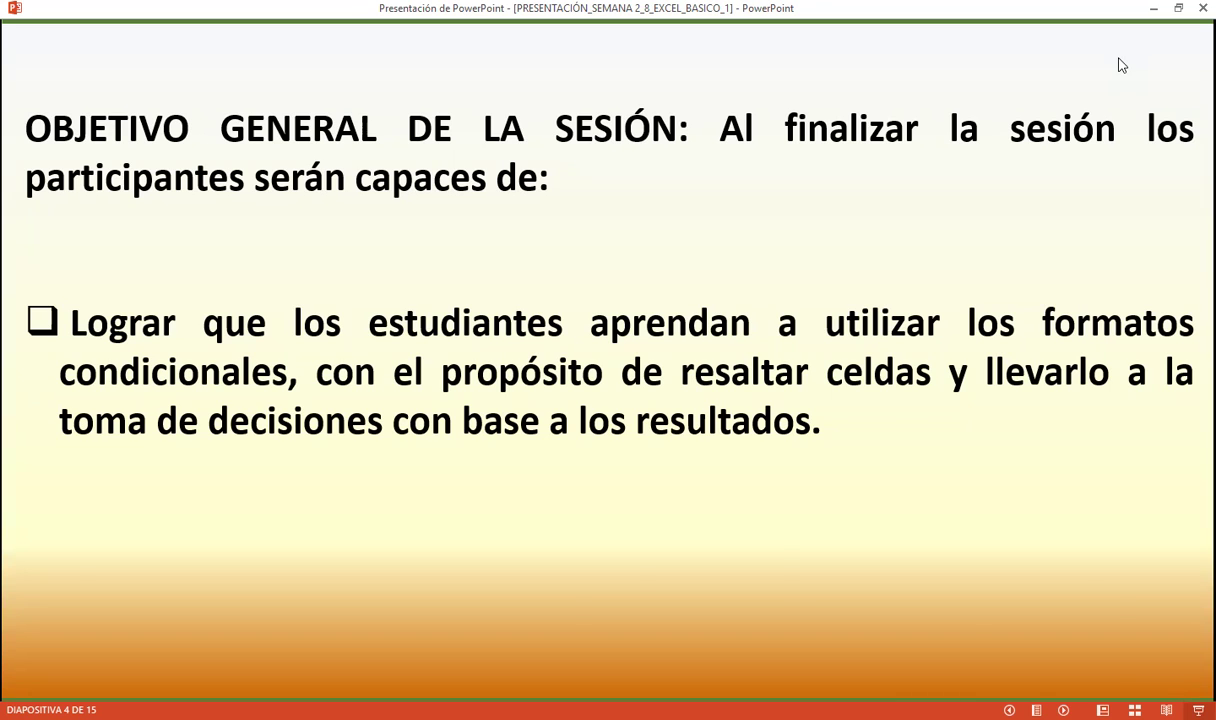
# - Advance to slide 5, DEFINICIÓN, with the sales table example
pyautogui.press('Right')
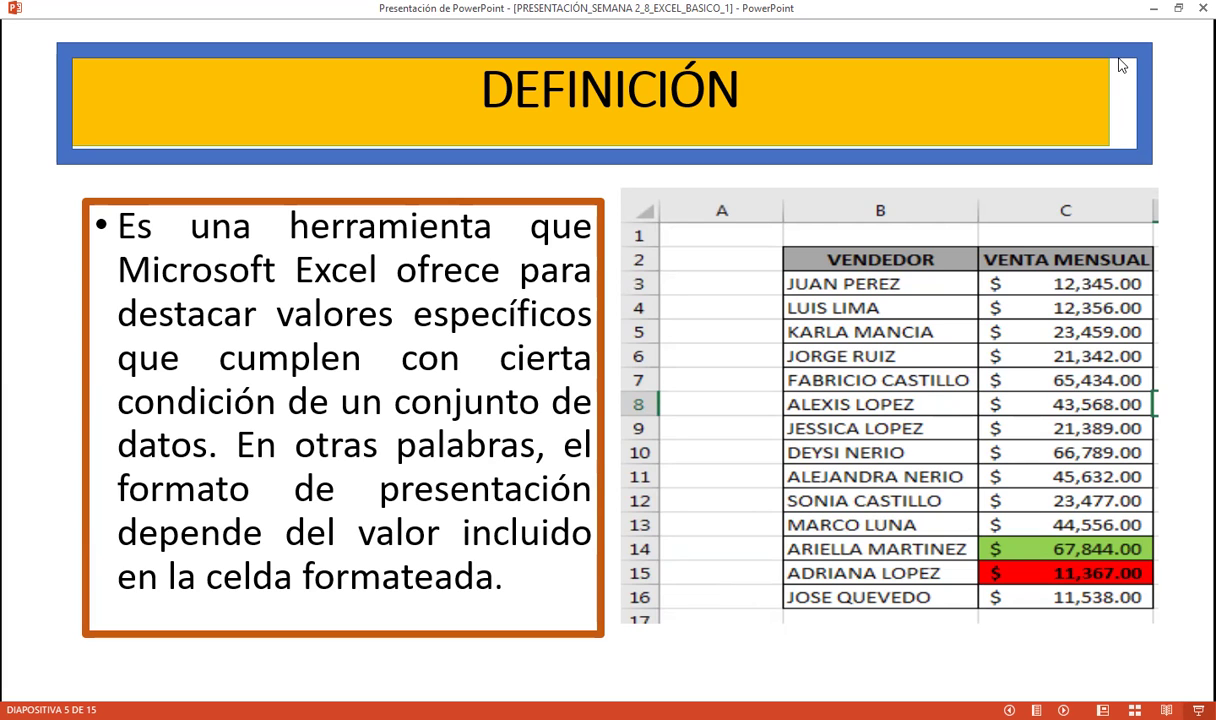
# - Move past slide 6 to slide 7, REGLAS SUPERIORES E INFERIORES, showing top student averages
pyautogui.scroll(-1, 1120, 65)
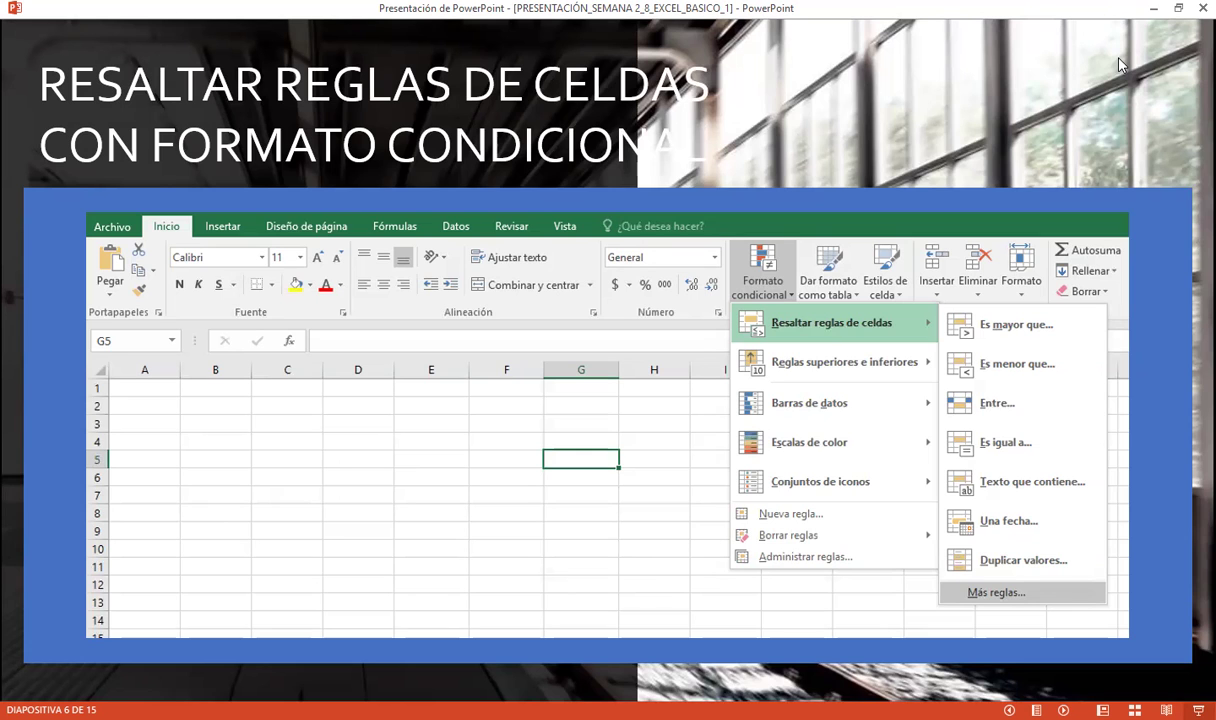
pyautogui.press('Right')
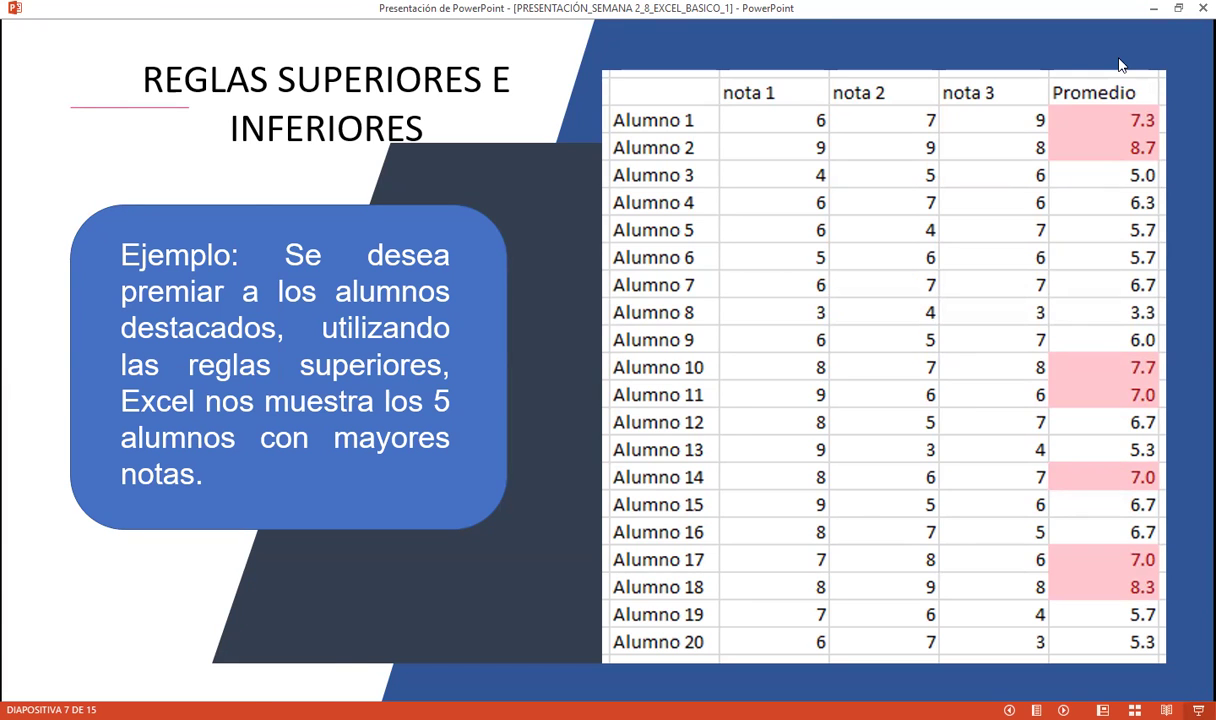
# - Advance the slideshow from slide 7 to slide 8, 'ESCALAS DE COLOR'
pyautogui.click(1120, 65)
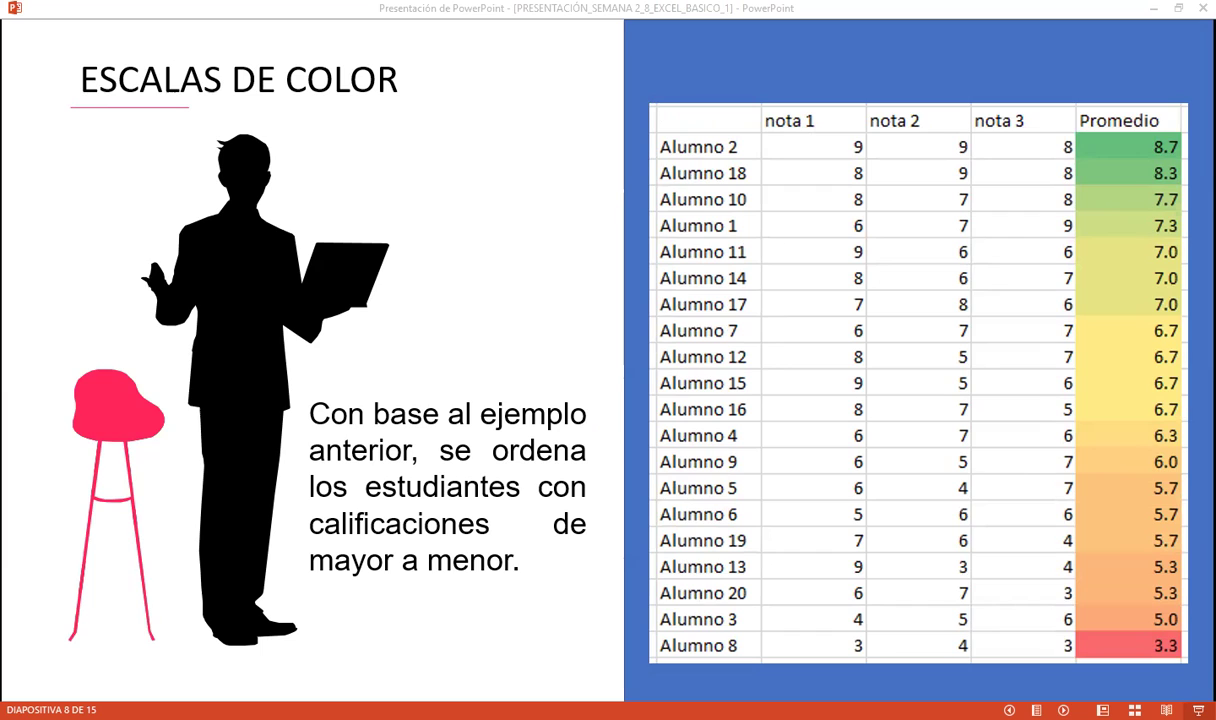
# - Move the slideshow on to slide 9, 'CONJUNTO DE ICONOS', with circle-marked averages
pyautogui.click(1080, 130)
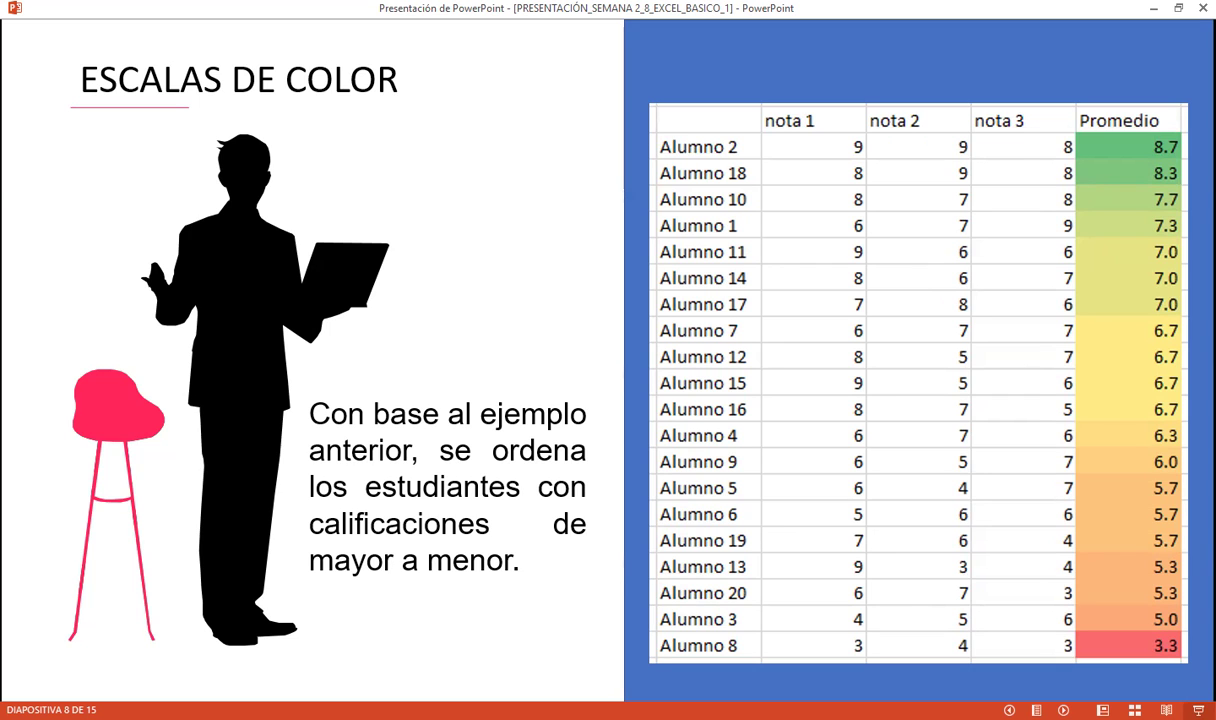
pyautogui.press('Right')
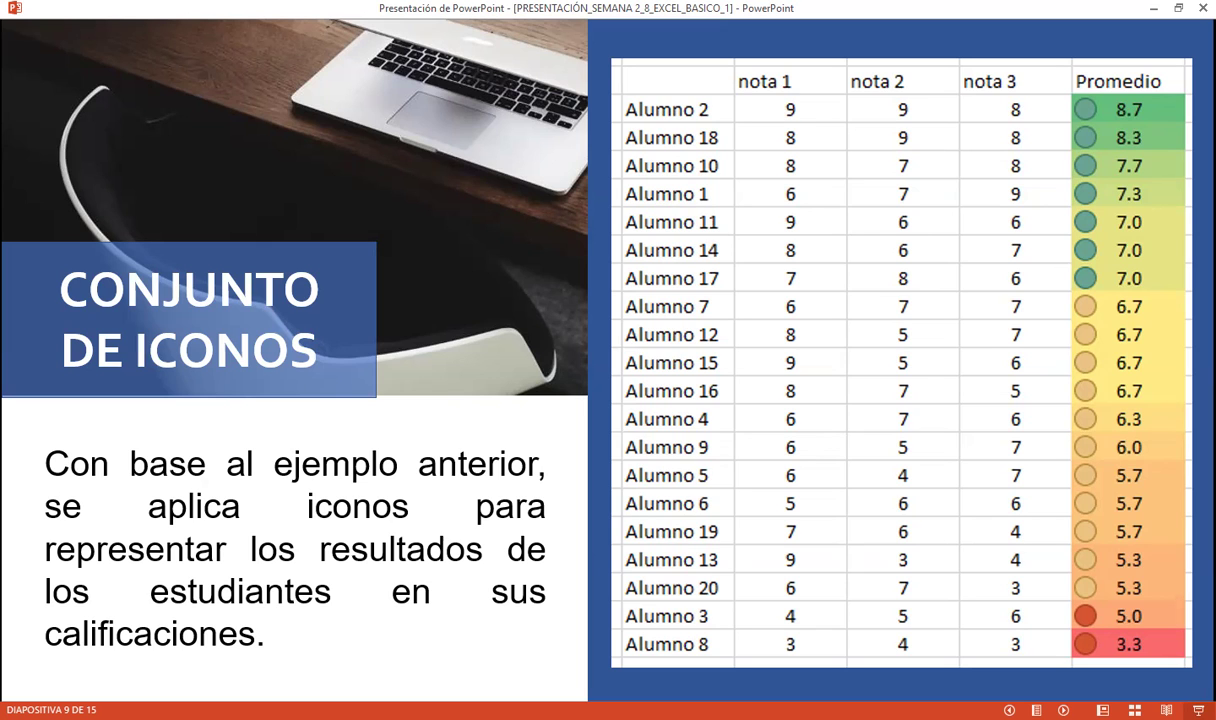
# - Advance to slide 10, showing the rule formatting cells equal to 'Chalatenango'
pyautogui.press('Right')
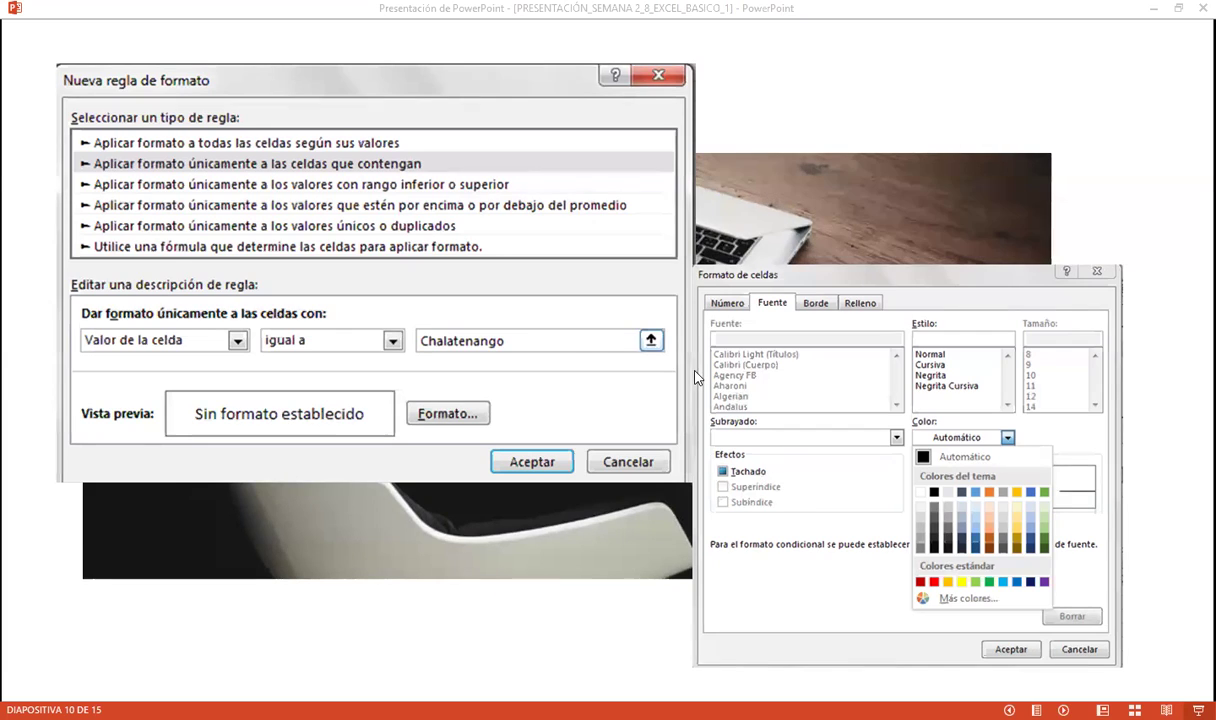
pyautogui.hotkey('alt', 'Tab')
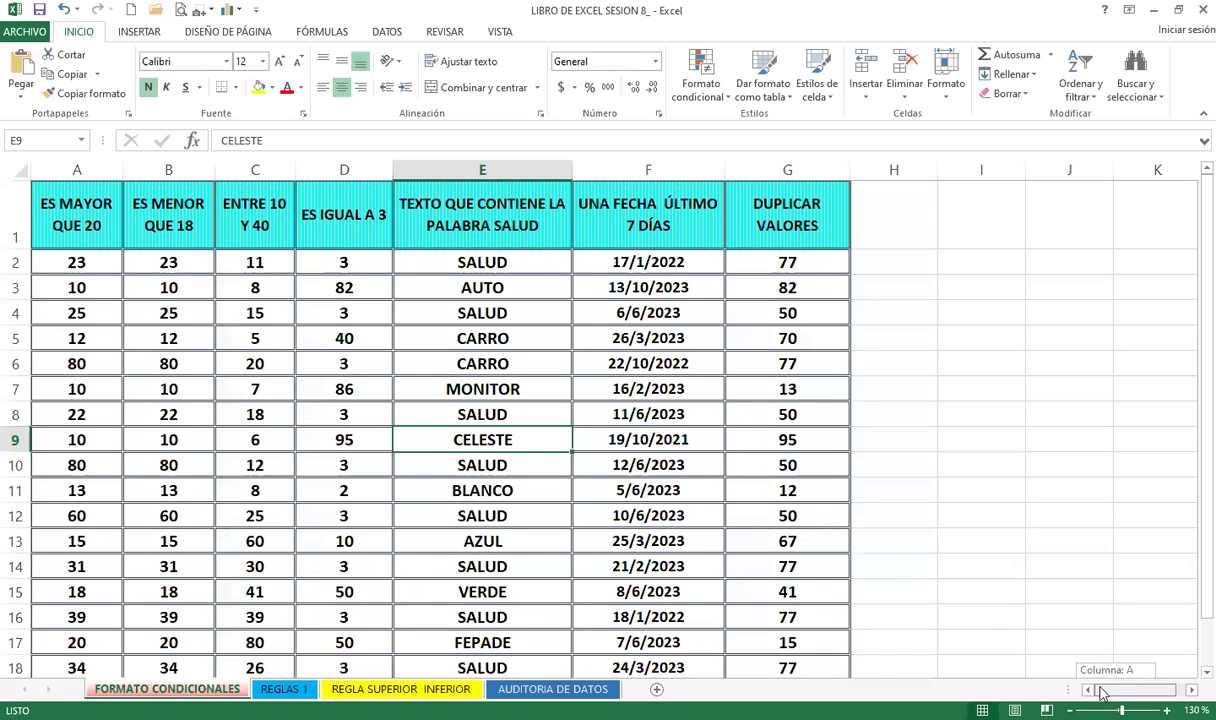
pyautogui.click(218, 497)
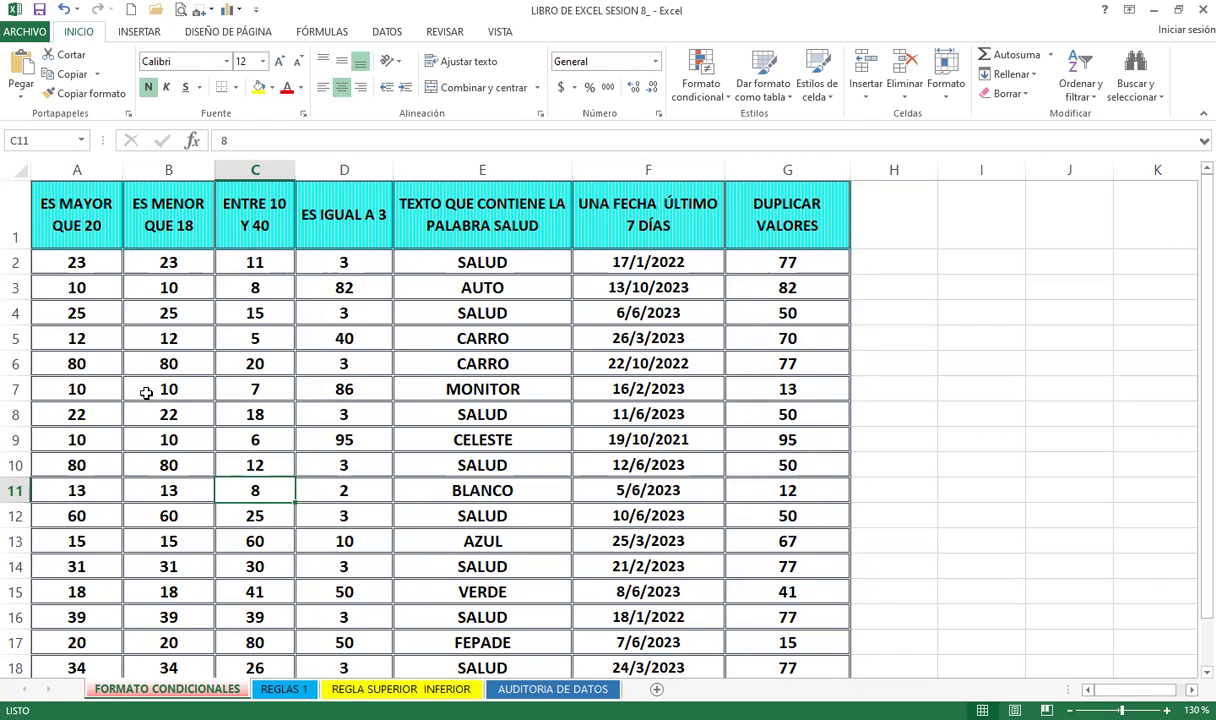
# - Select cells A2 through A20 of the ES MAYOR QUE 20 column
pyautogui.click(190, 389)
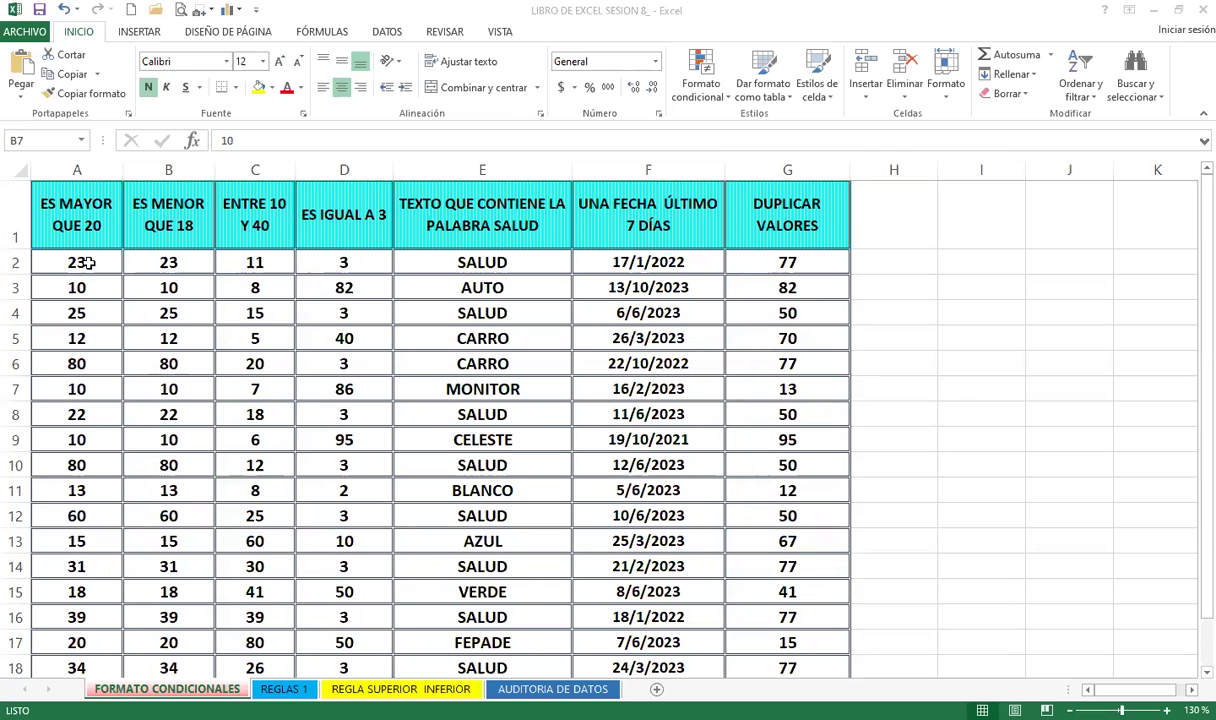
pyautogui.moveTo(88, 262); pyautogui.dragTo(79, 634)
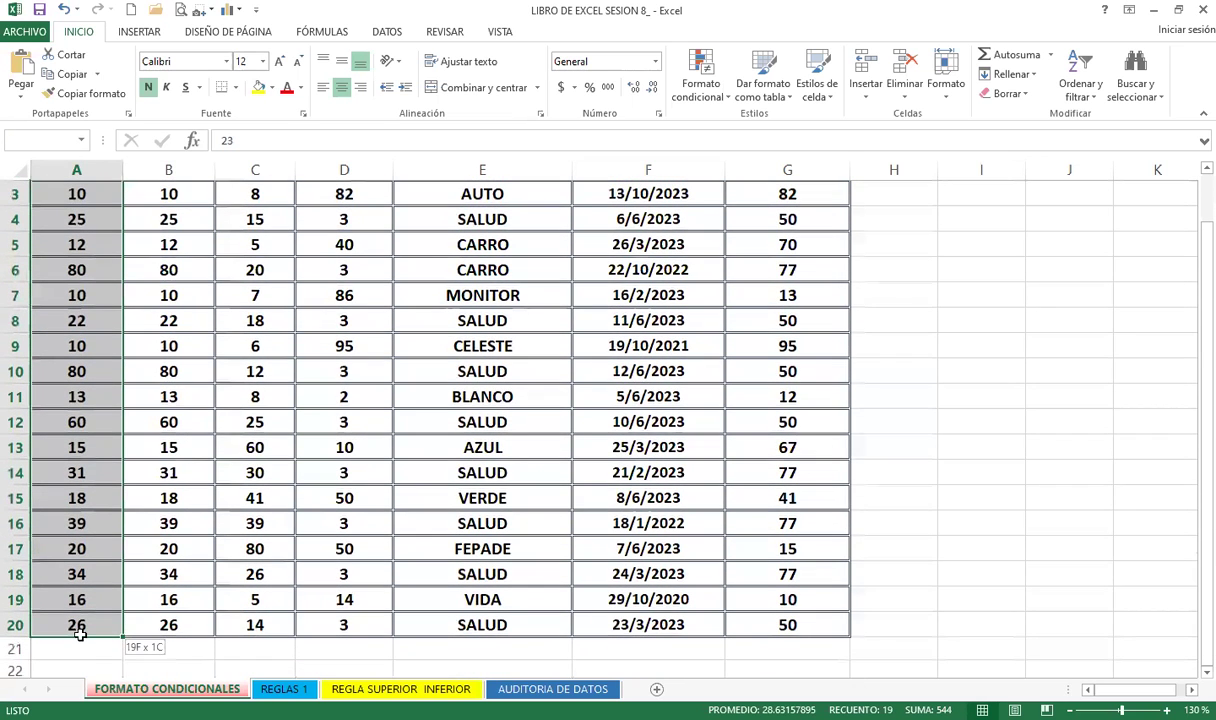
pyautogui.scroll(1, 88, 530)
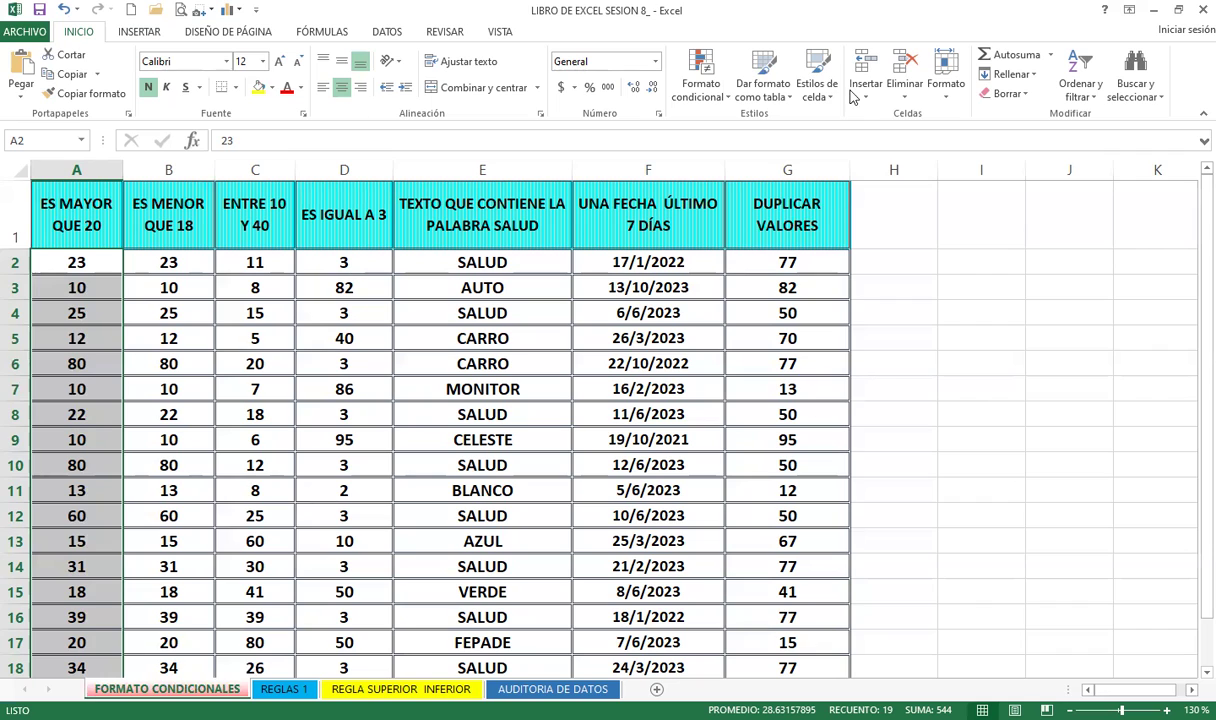
# - Create an Es mayor que rule with the value 20 and open its format list
pyautogui.click(724, 100)
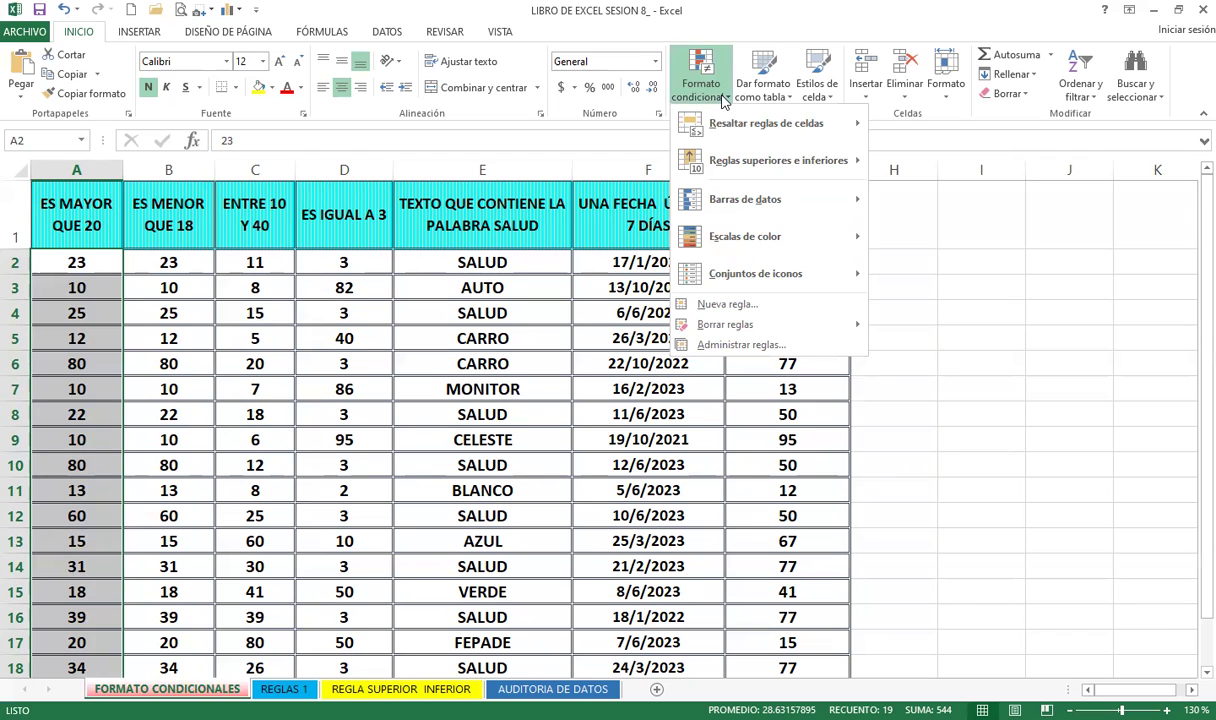
pyautogui.moveTo(765, 123)
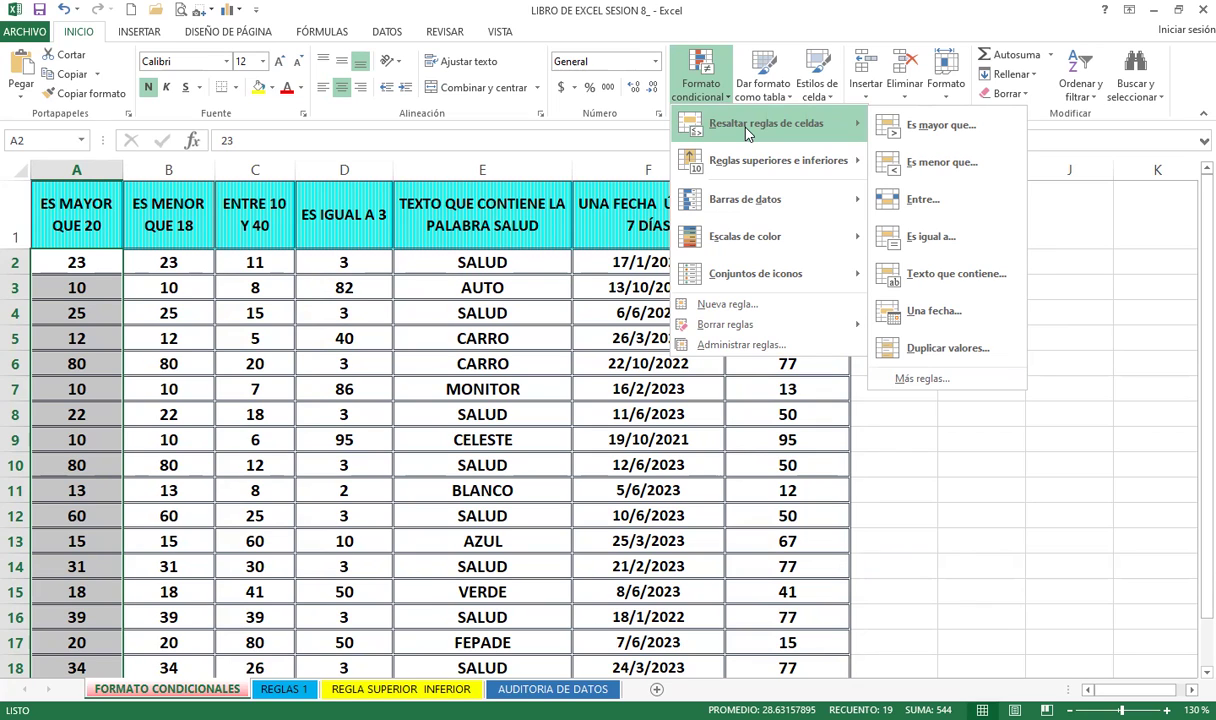
pyautogui.click(940, 125)
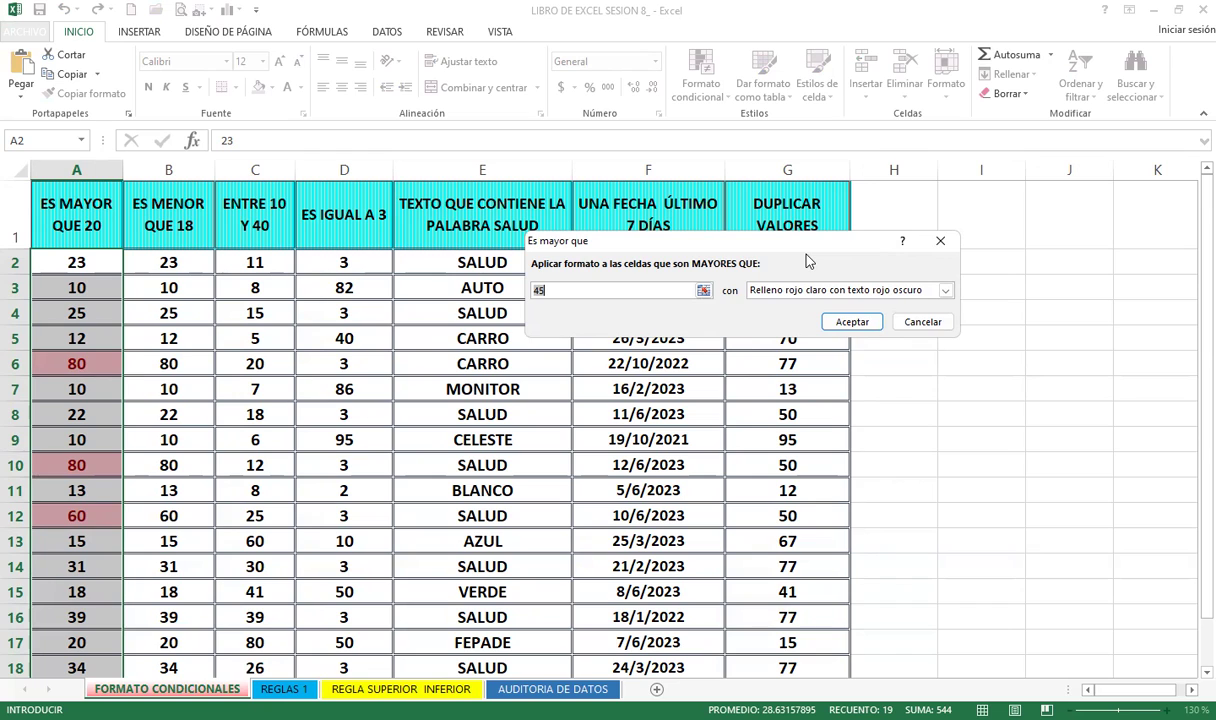
pyautogui.write('20')
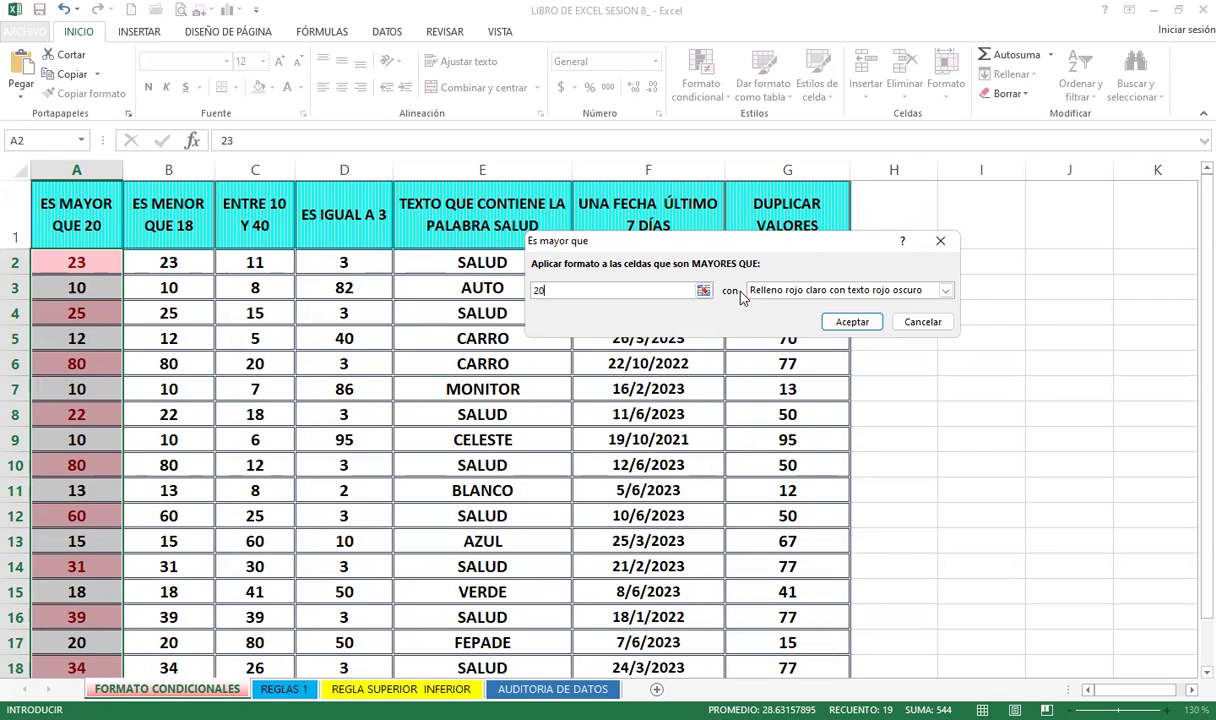
pyautogui.click(946, 291)
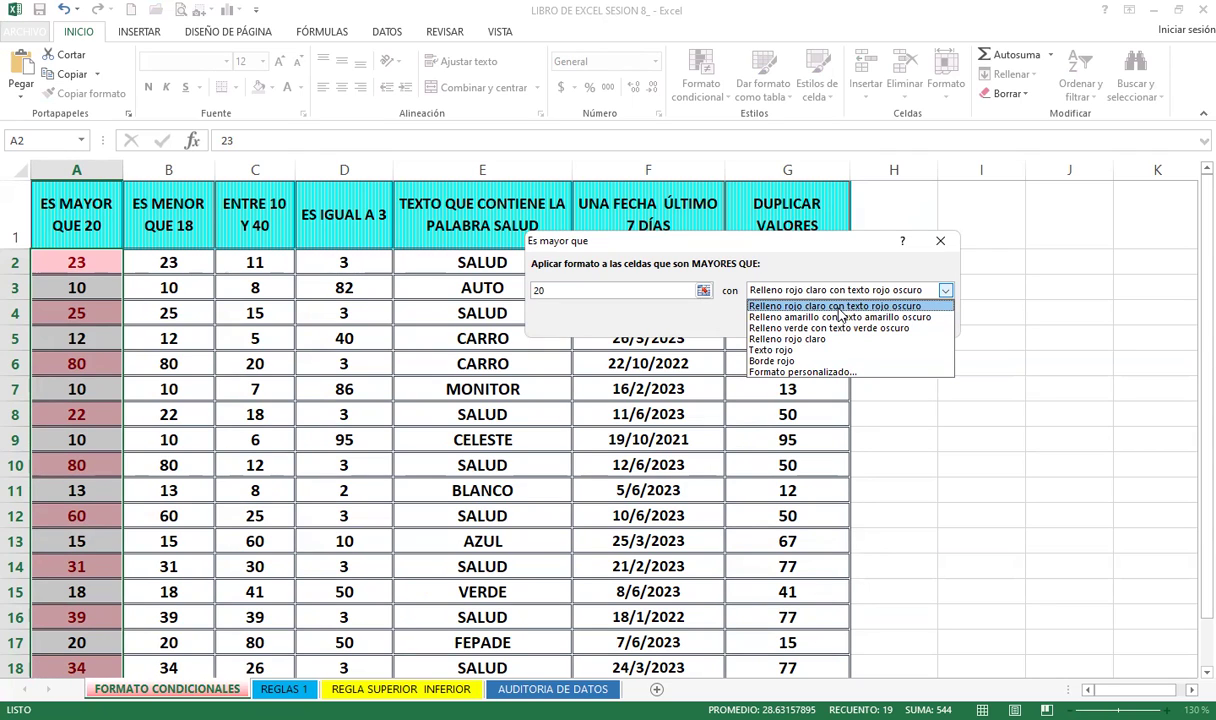
# - Give the custom format a horizontal yellow-to-pink two-colour gradient fill
pyautogui.click(802, 371)
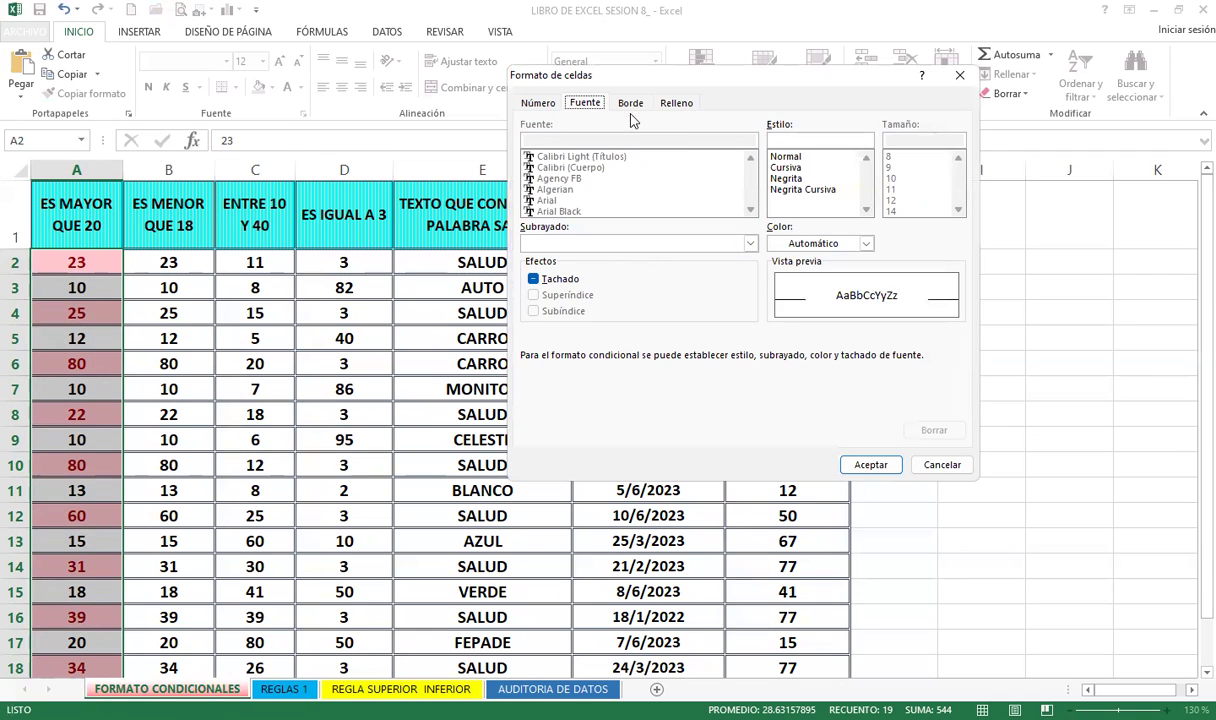
pyautogui.click(676, 103)
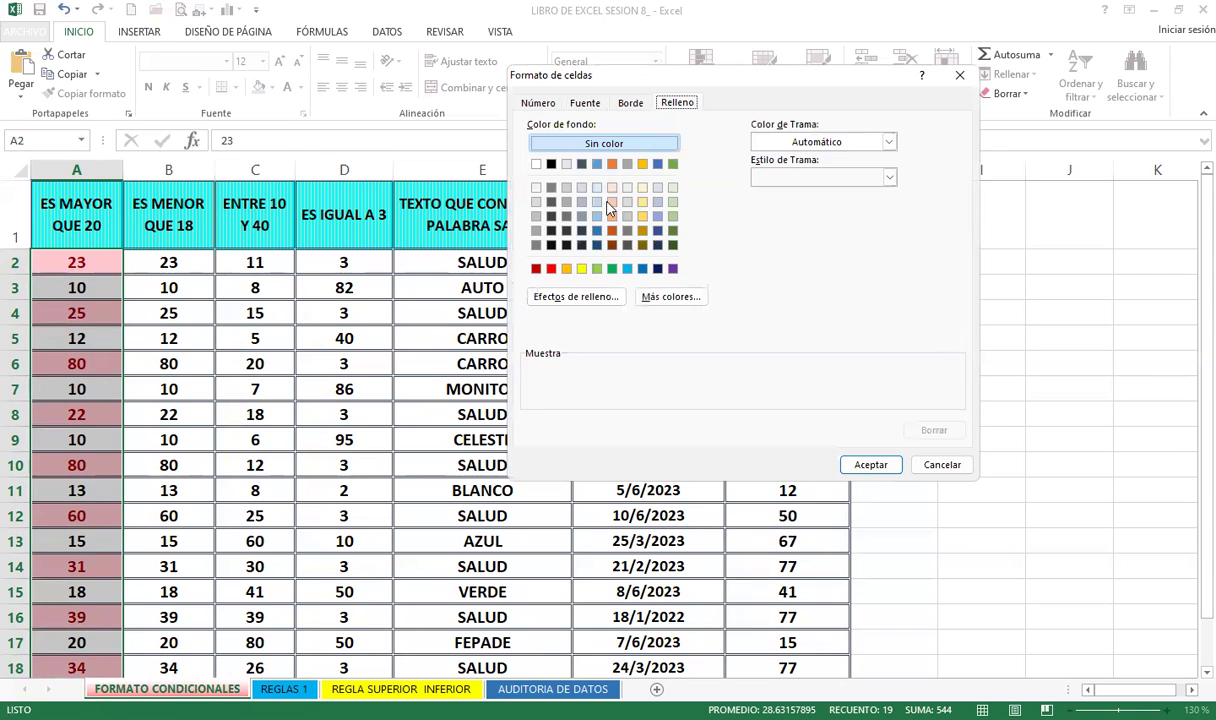
pyautogui.click(584, 297)
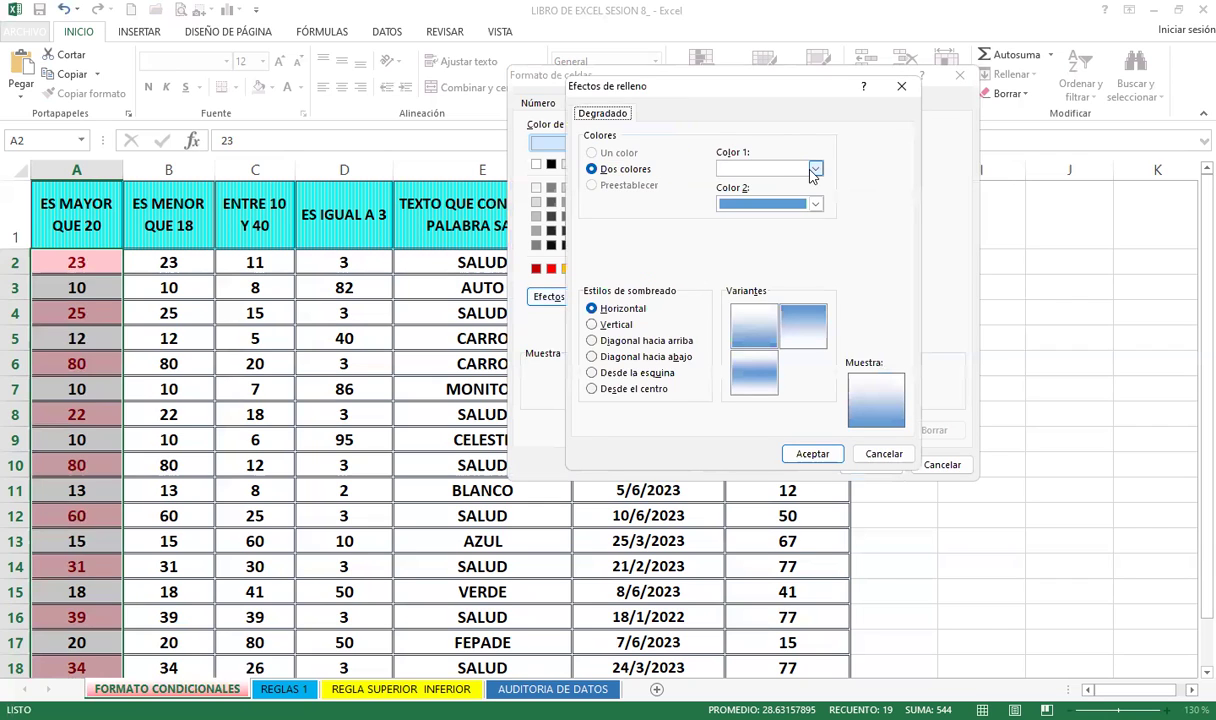
pyautogui.click(816, 168)
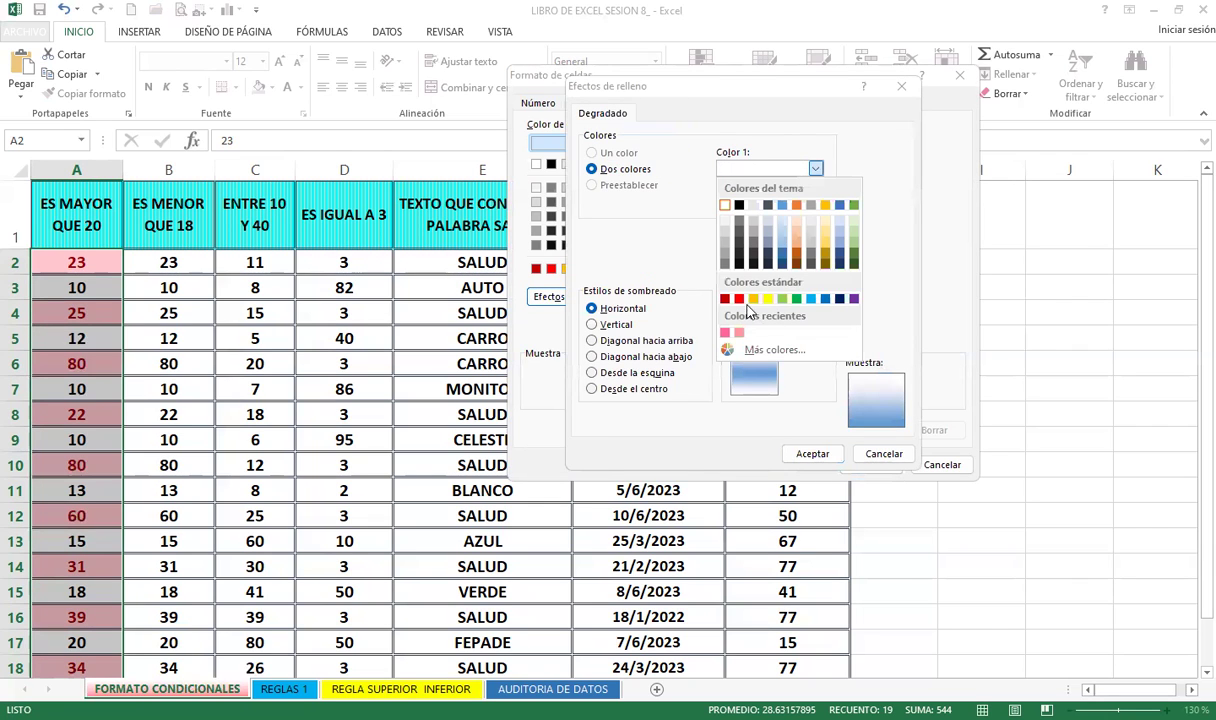
pyautogui.click(768, 299)
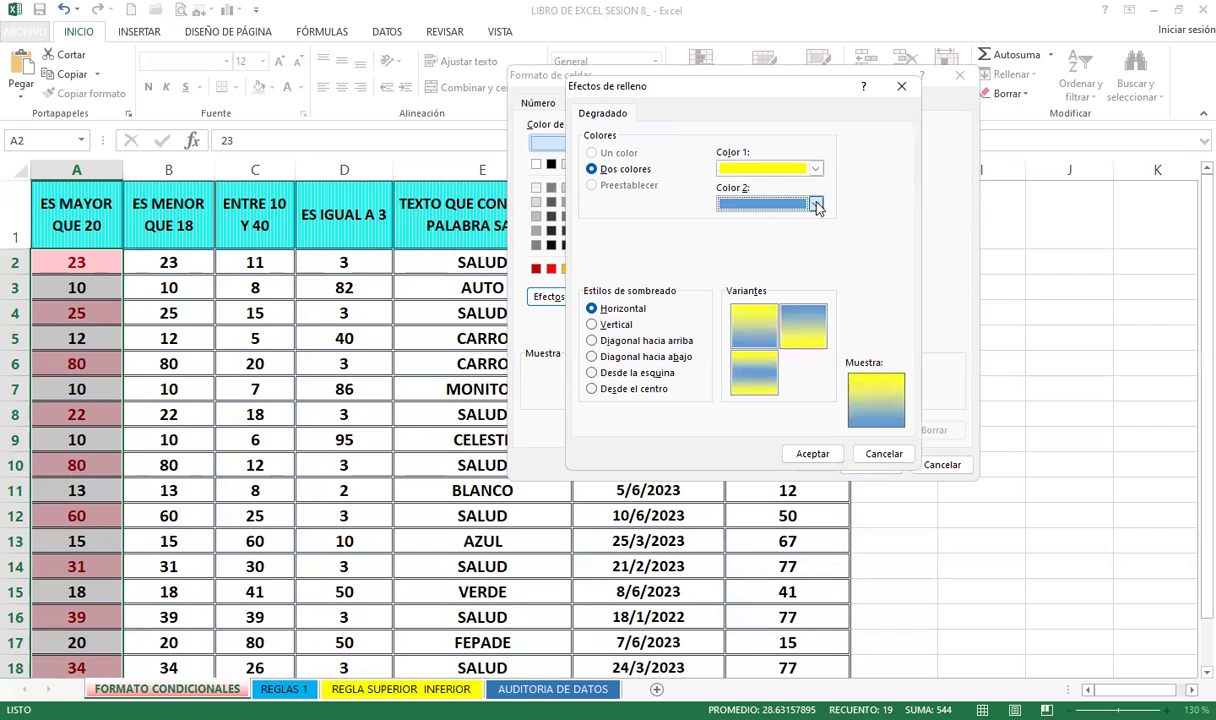
pyautogui.click(815, 204)
pyautogui.click(725, 369)
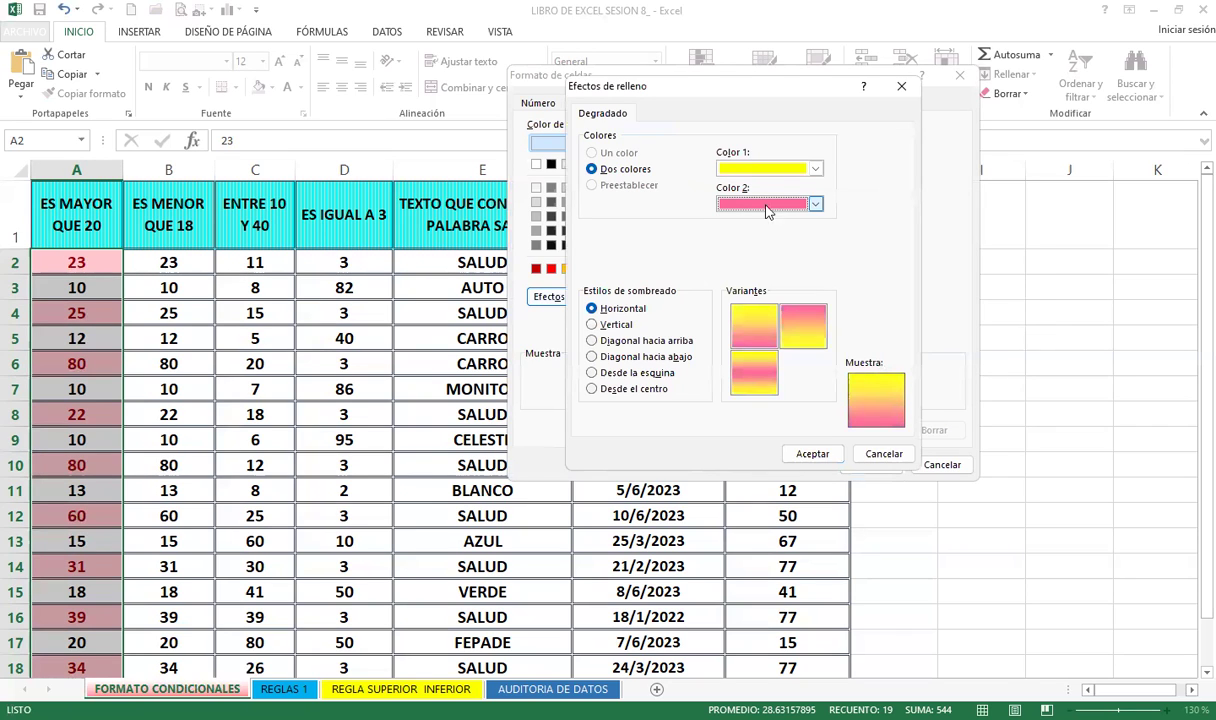
pyautogui.click(754, 340)
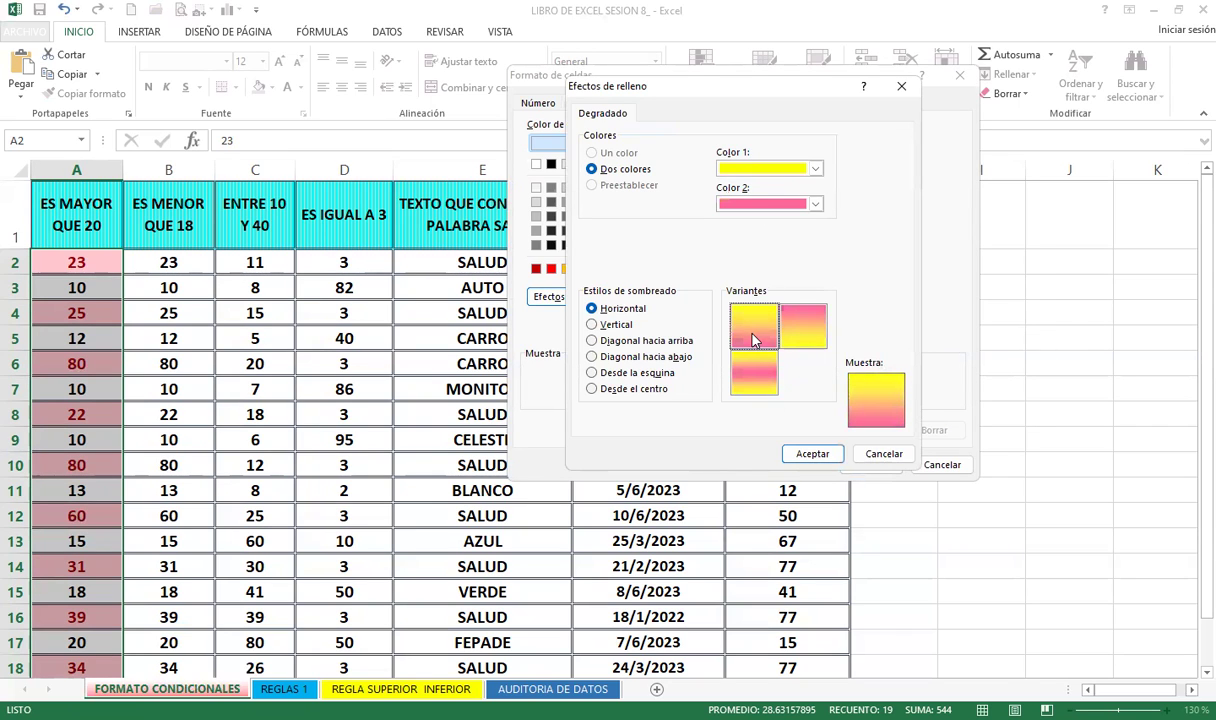
pyautogui.click(808, 456)
pyautogui.click(810, 455)
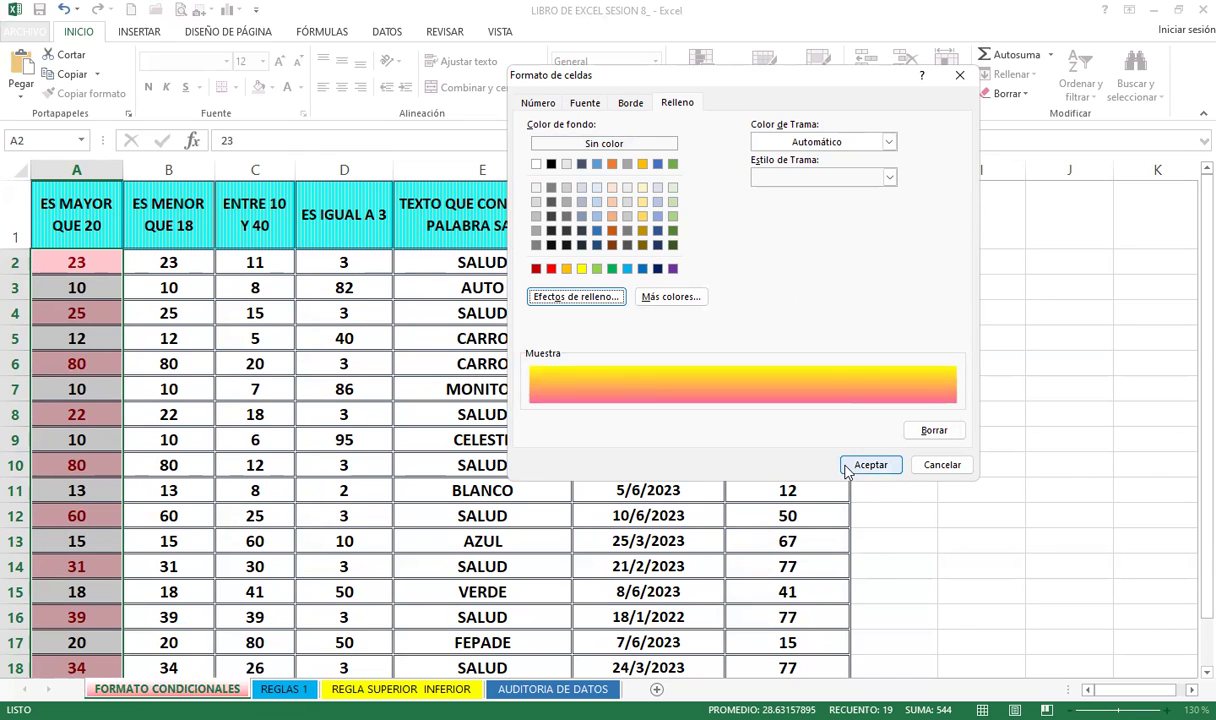
# - Accept the gradient format and apply the greater-than-20 rule to column A
pyautogui.click(877, 467)
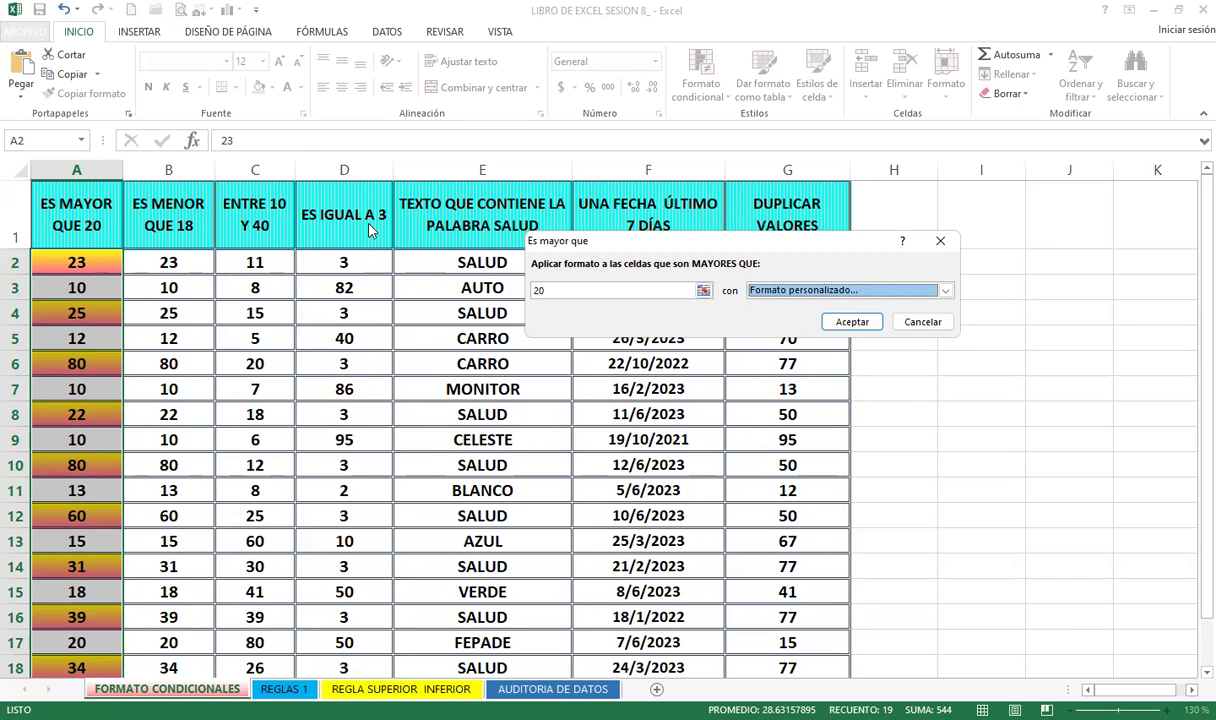
pyautogui.click(858, 320)
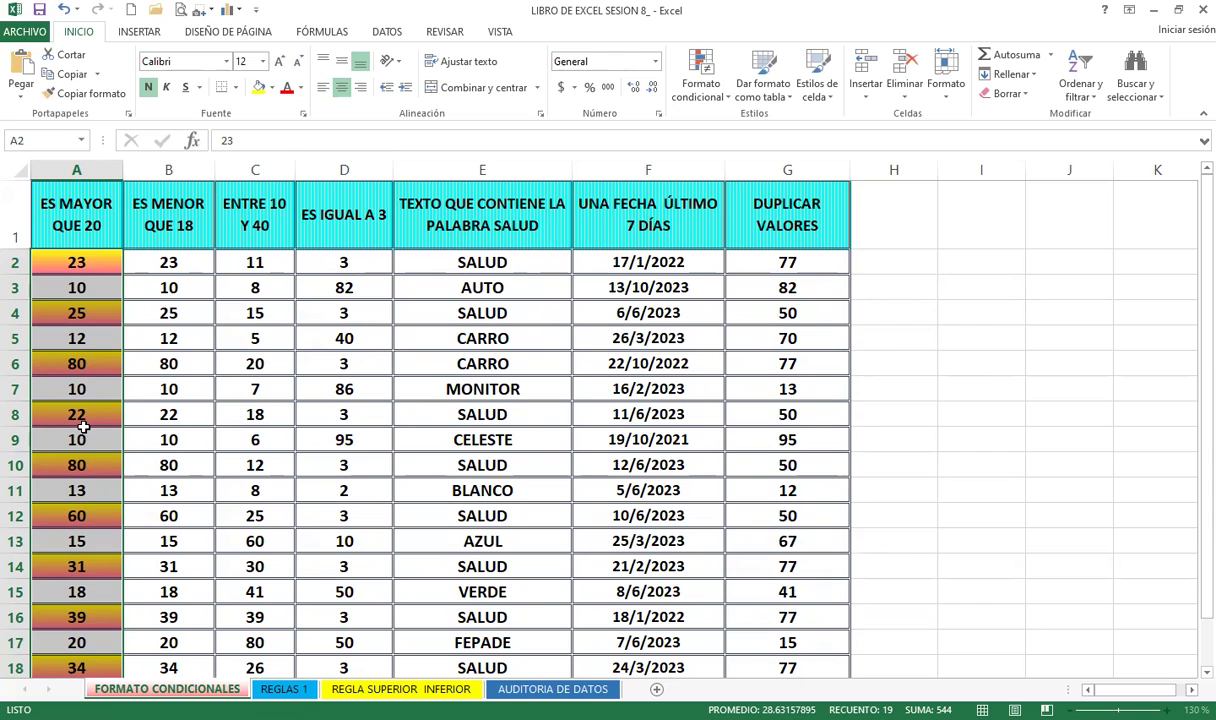
# - Try values 15, 25 and finally 30 in cell A6 to test the highlighting
pyautogui.scroll(-1, 88, 420)
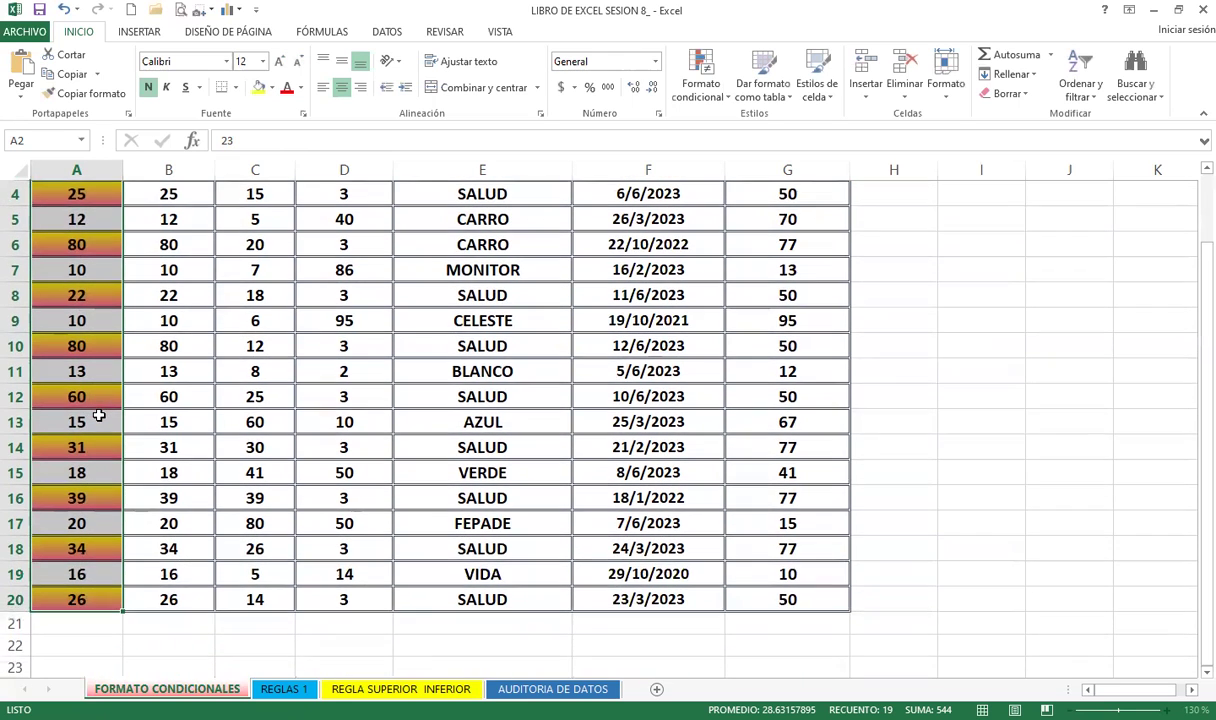
pyautogui.scroll(1, 95, 420)
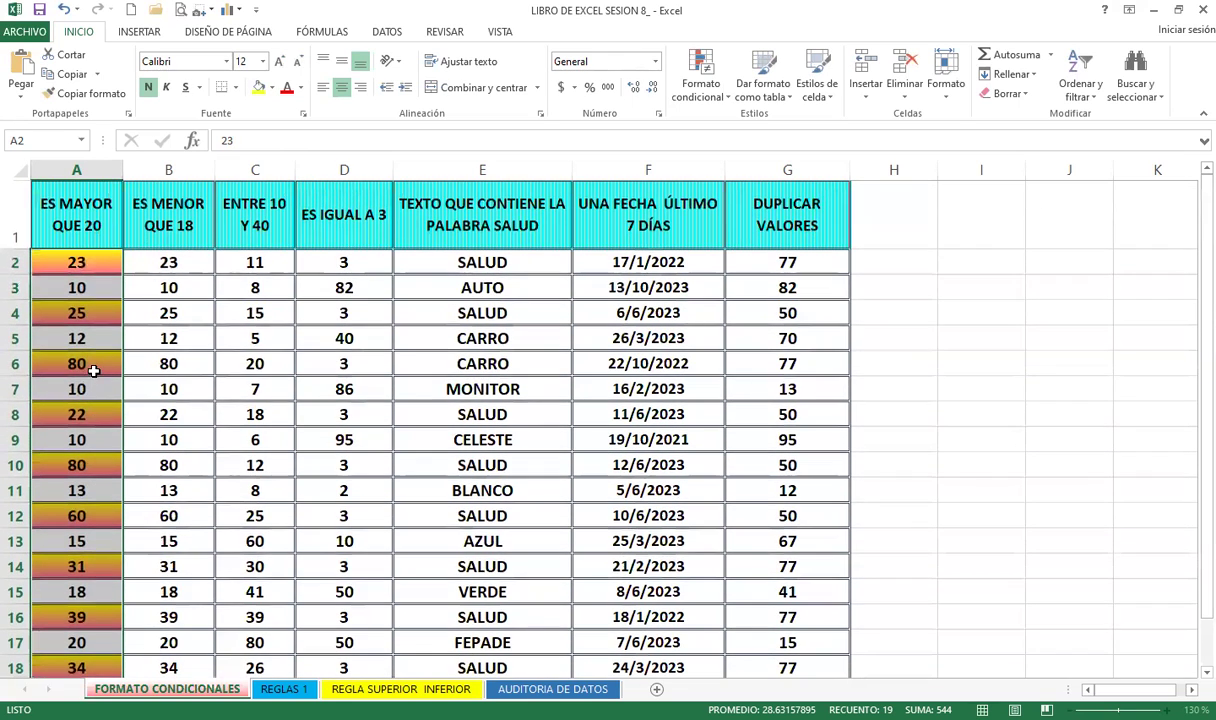
pyautogui.click(93, 368)
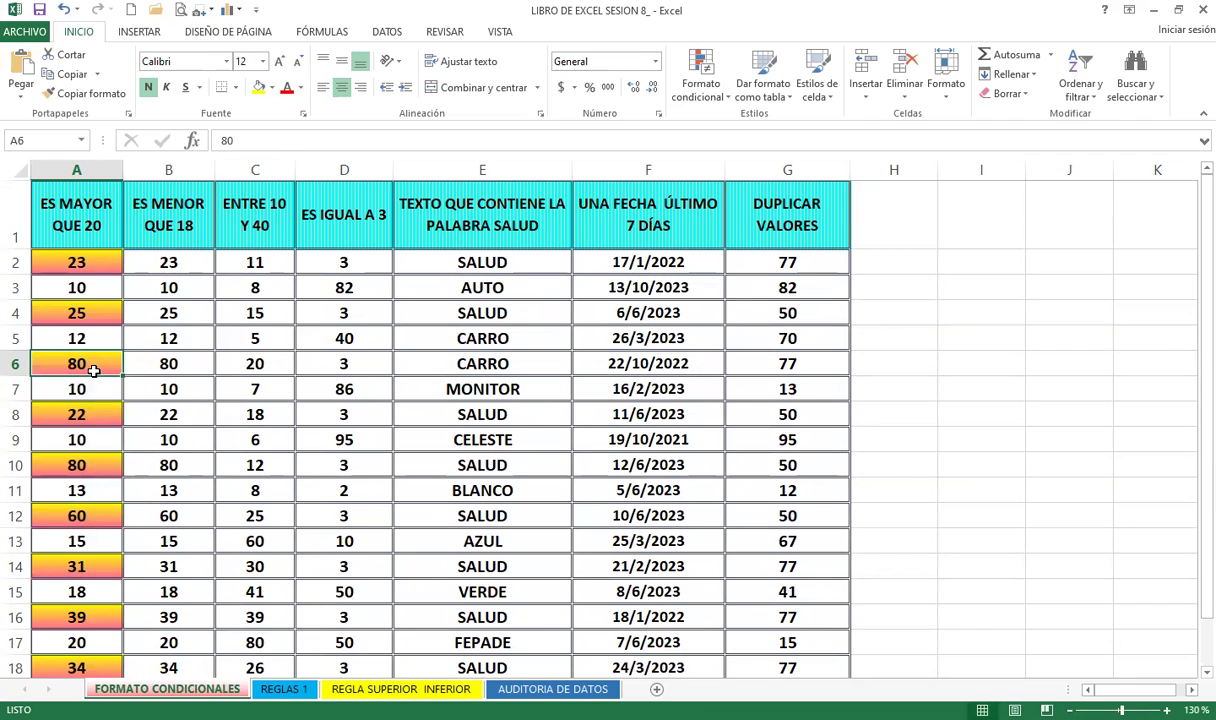
pyautogui.write('15')
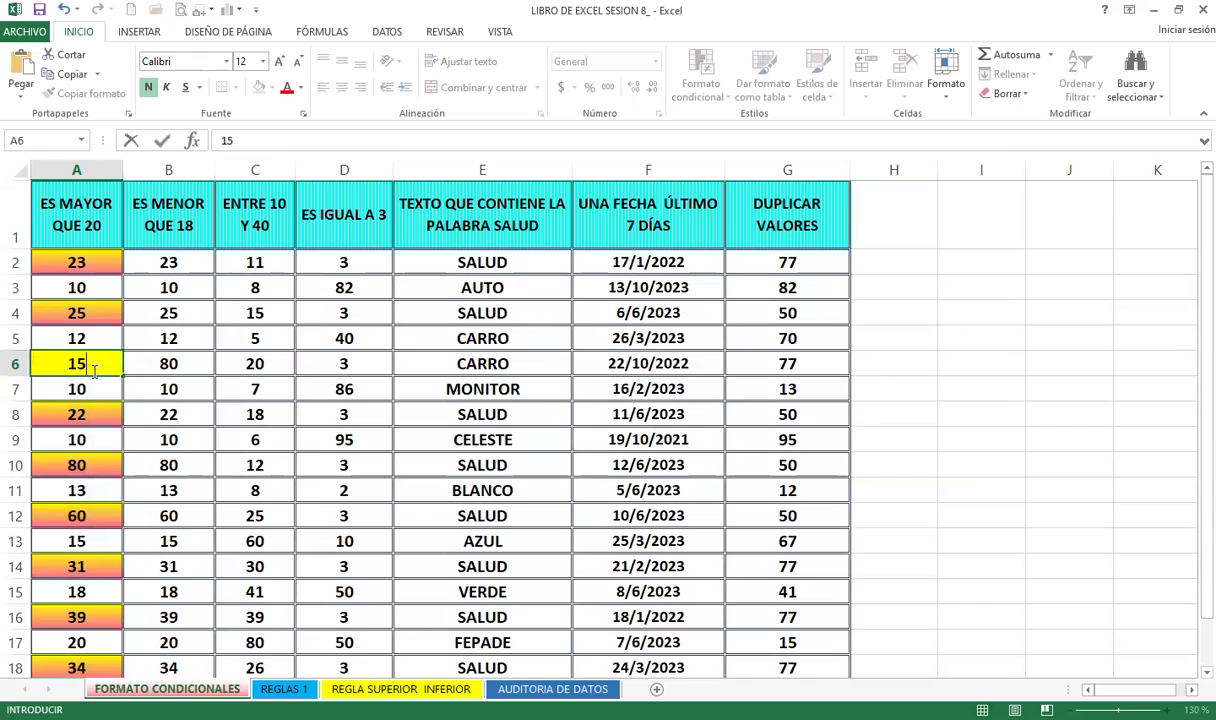
pyautogui.press('Return')
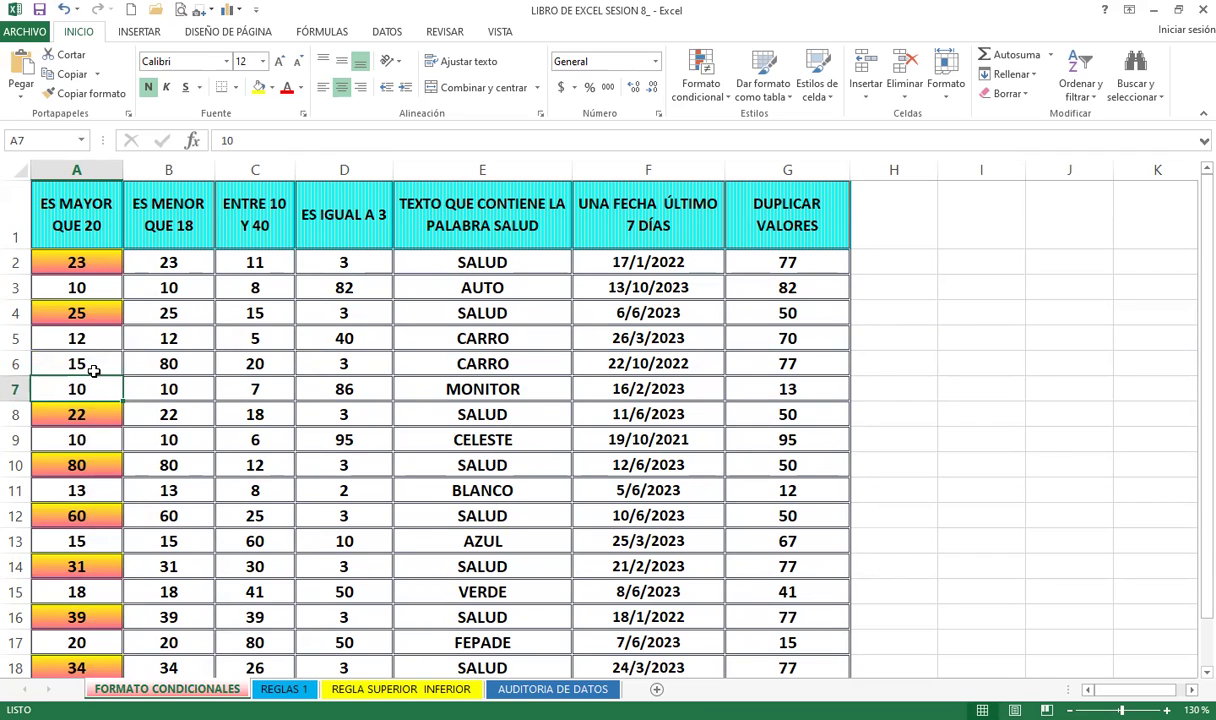
pyautogui.click(93, 370)
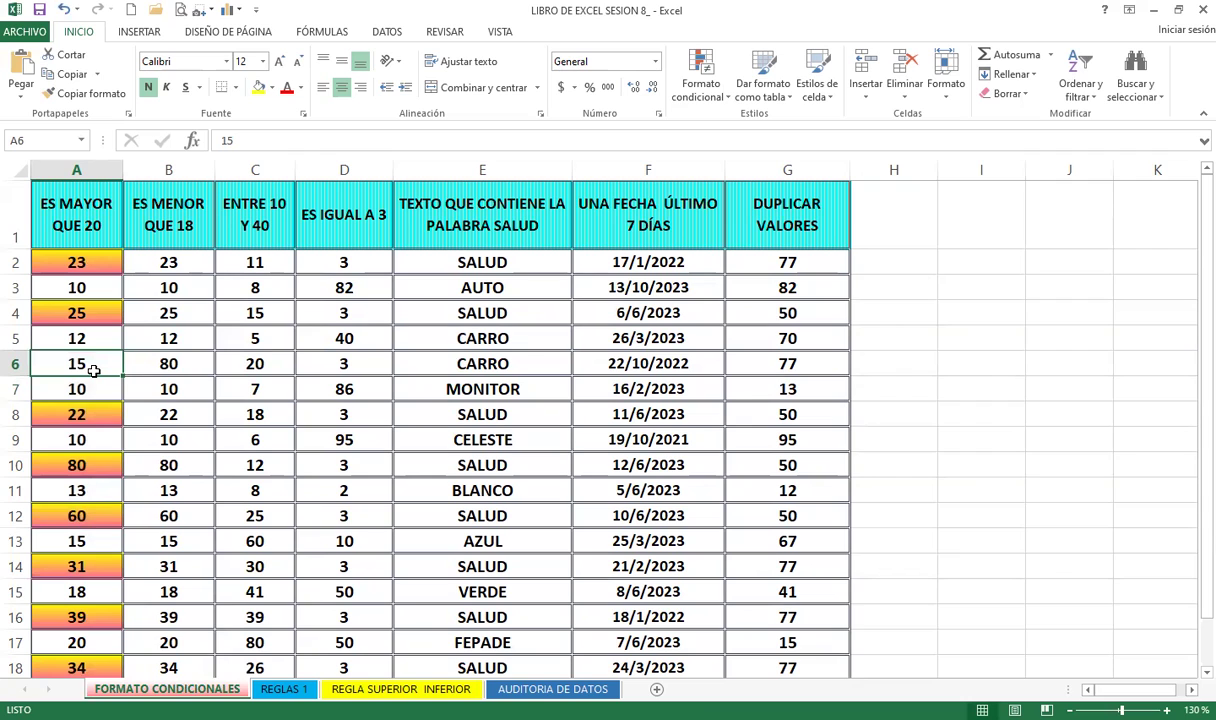
pyautogui.write('25')
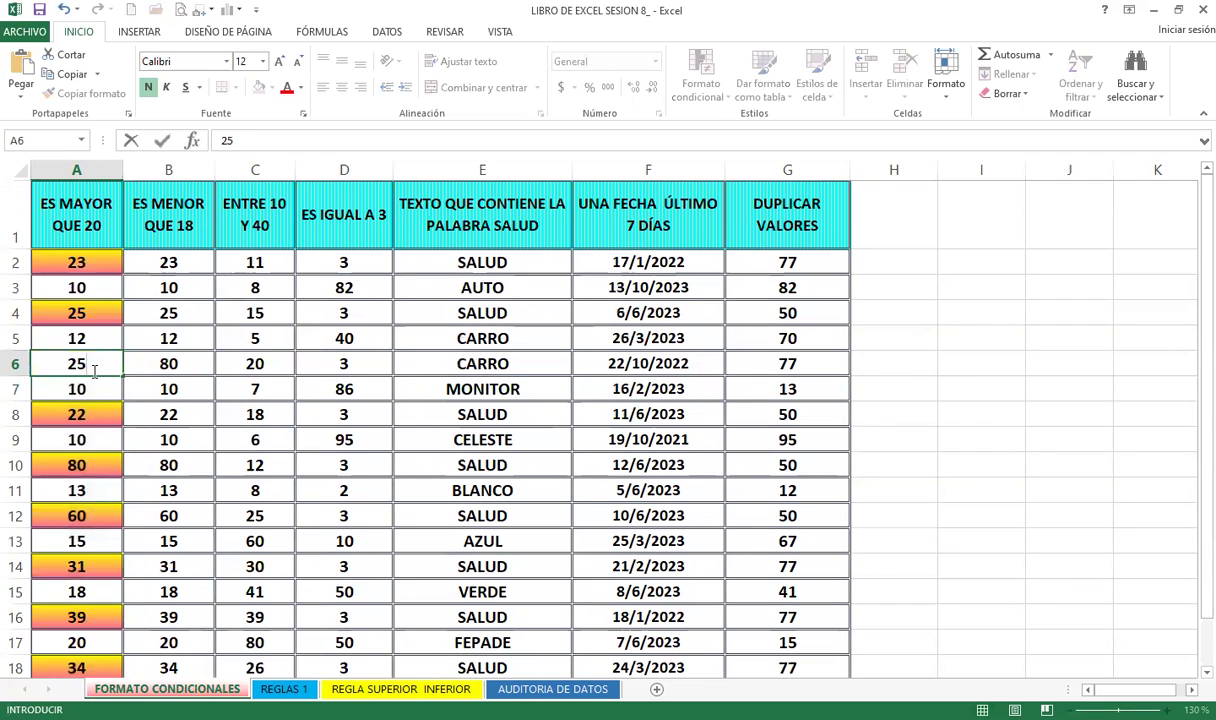
pyautogui.hotkey('ctrl', 'Return')
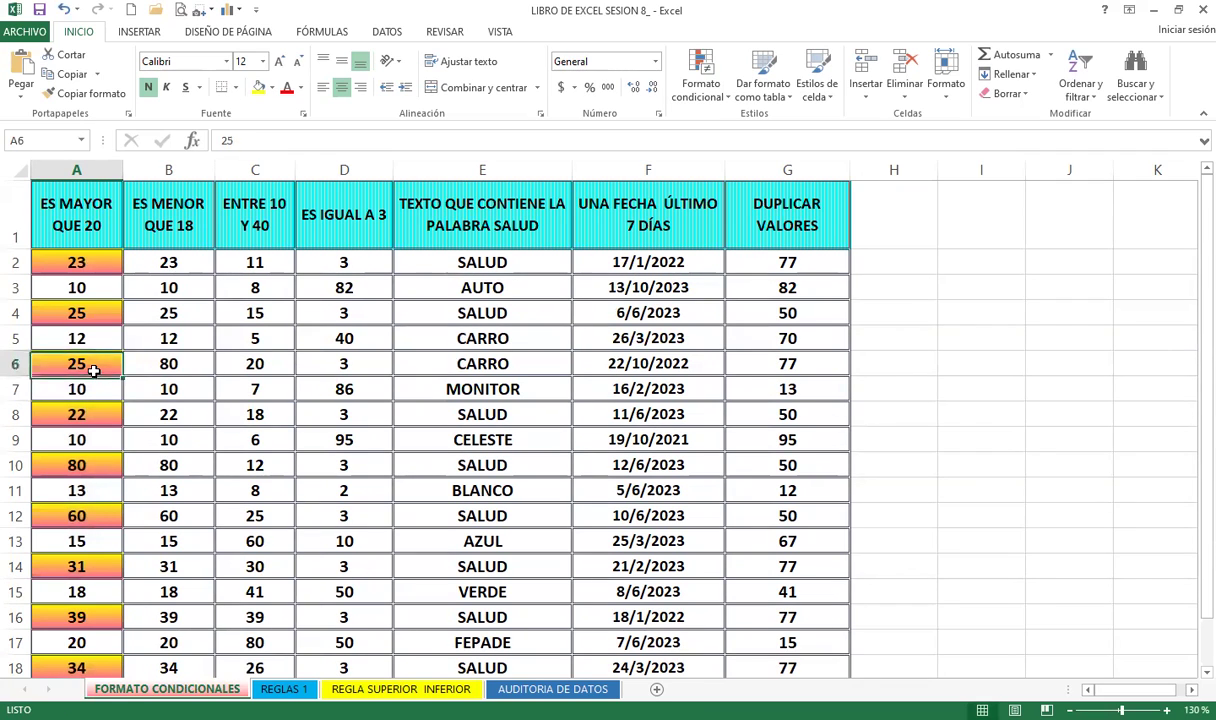
pyautogui.write('30')
pyautogui.press('Return')
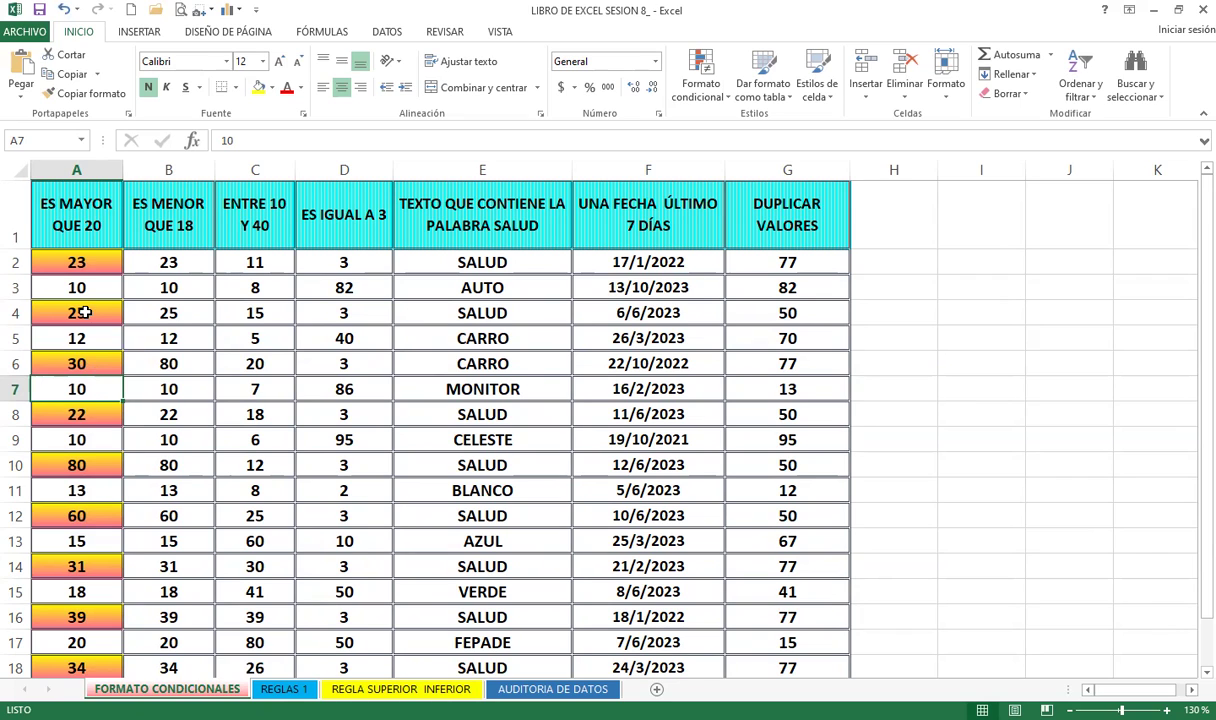
# - Clear A4:A8 and enter 25 in cell A4
pyautogui.moveTo(77, 312); pyautogui.dragTo(76, 424)
pyautogui.press('Delete')
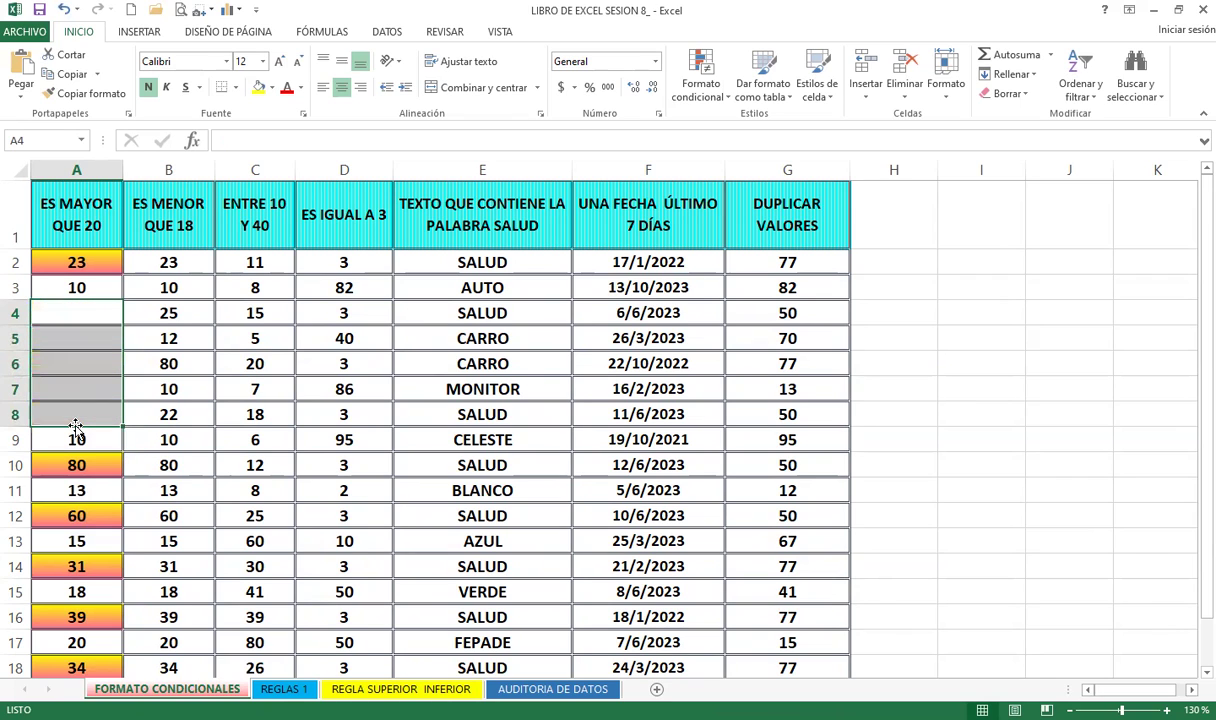
pyautogui.click(87, 490)
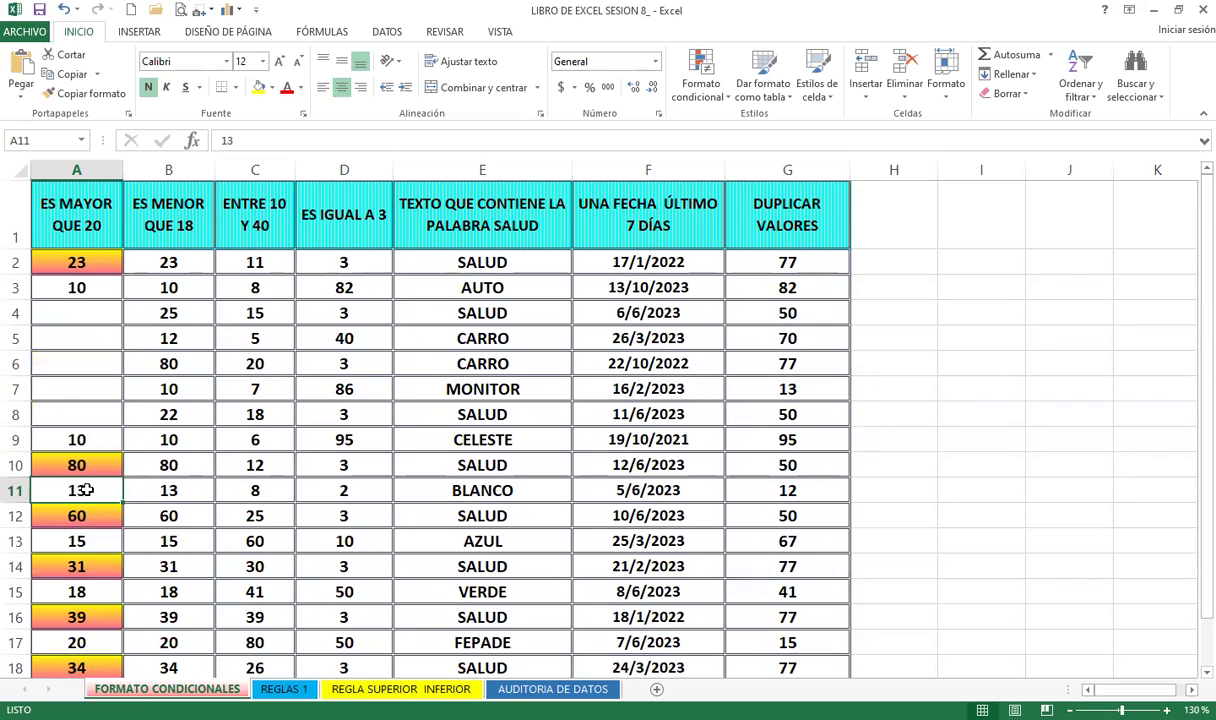
pyautogui.click(62, 314)
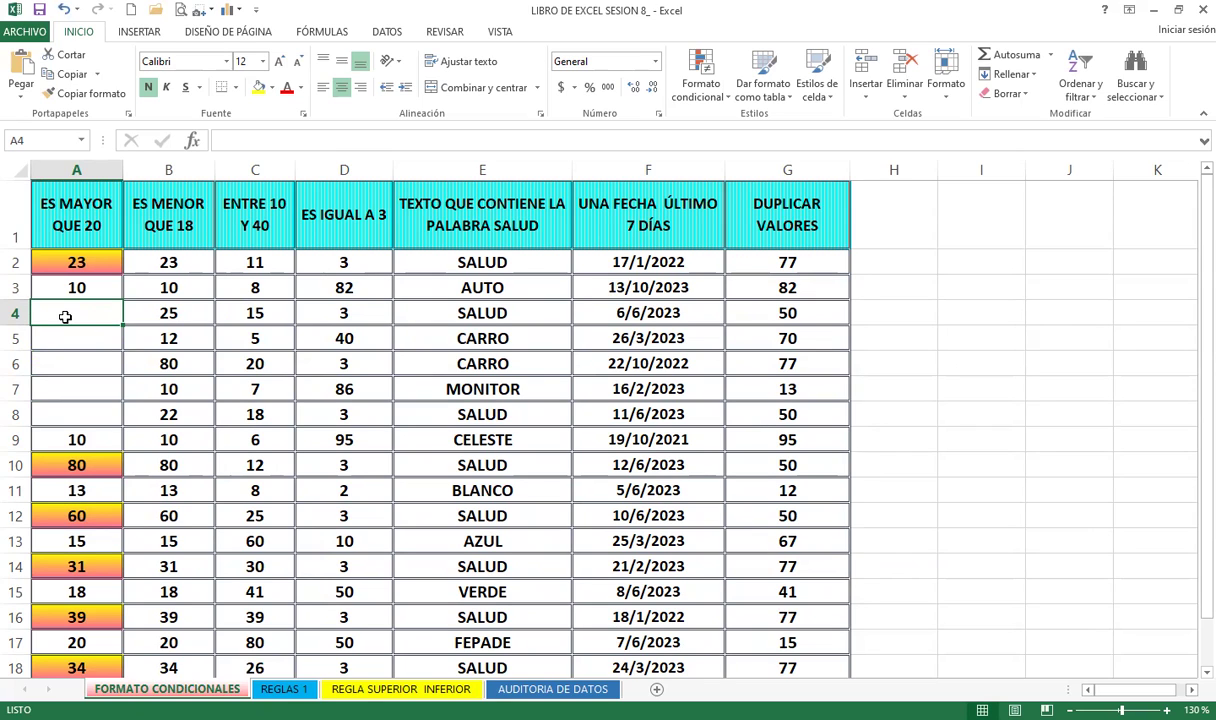
pyautogui.write('15')
pyautogui.press('Return')
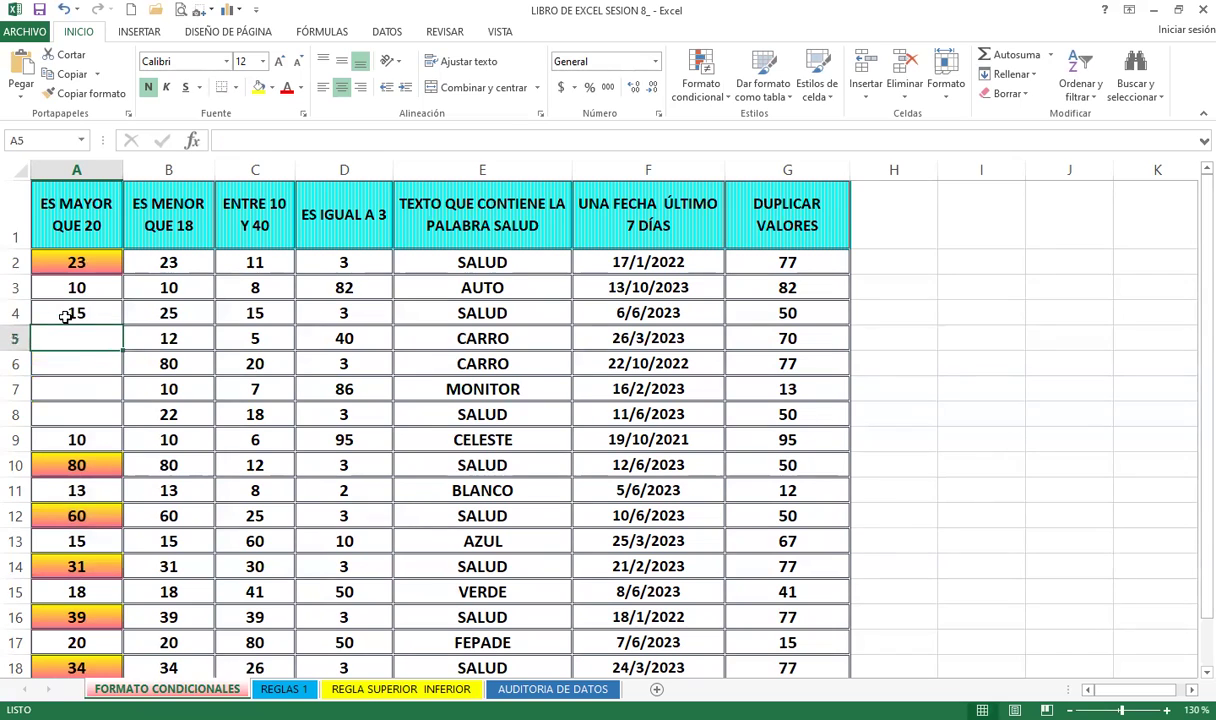
pyautogui.click(65, 316)
pyautogui.write('25')
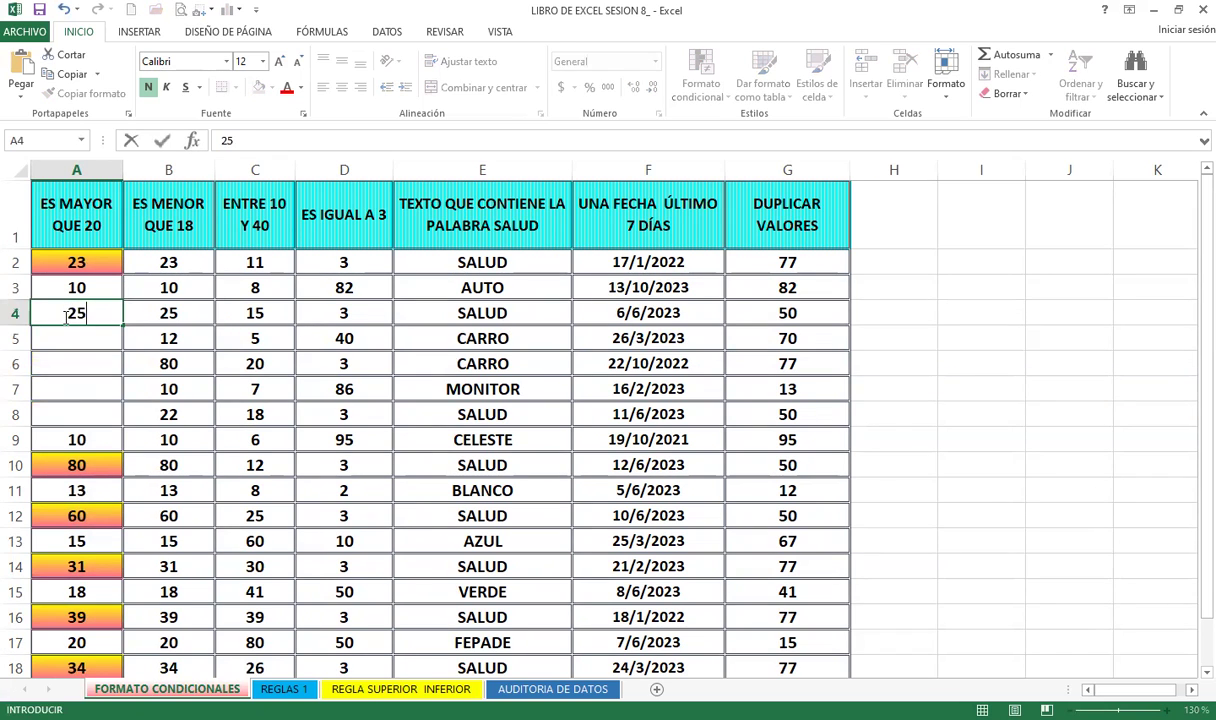
pyautogui.press('Return')
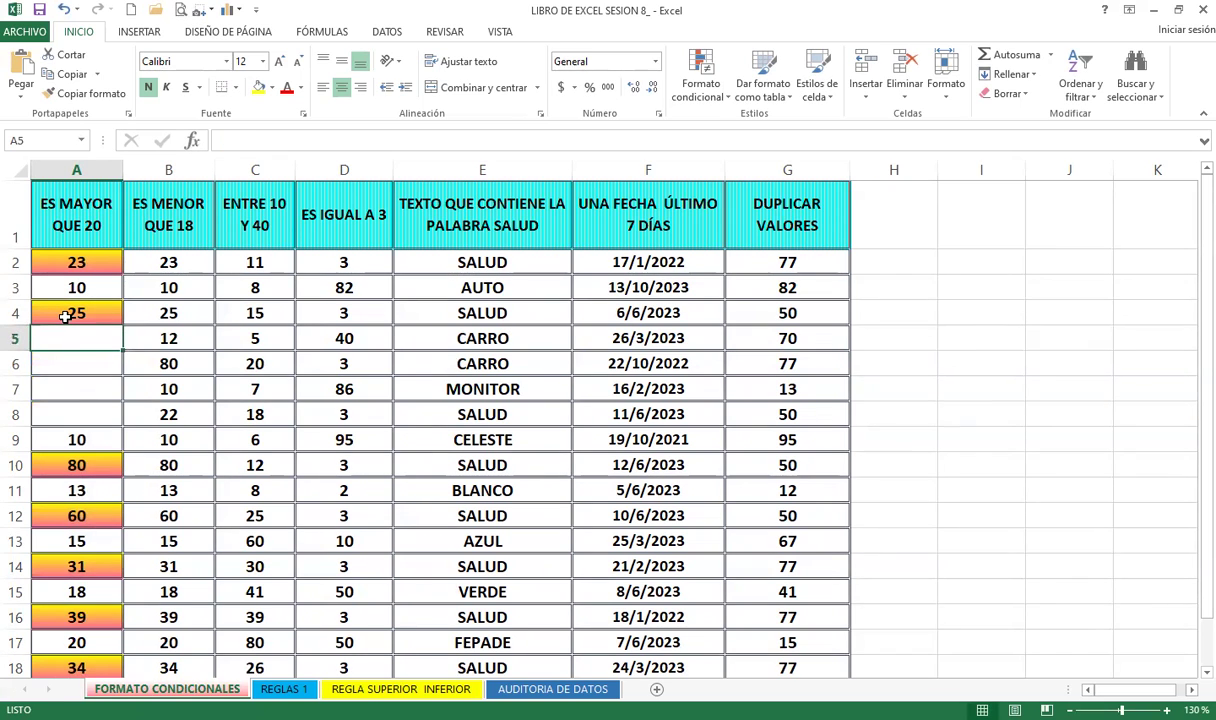
# - Fill A5 through A8 with 15, 30, 5 and 85
pyautogui.write('15')
pyautogui.press('Return')
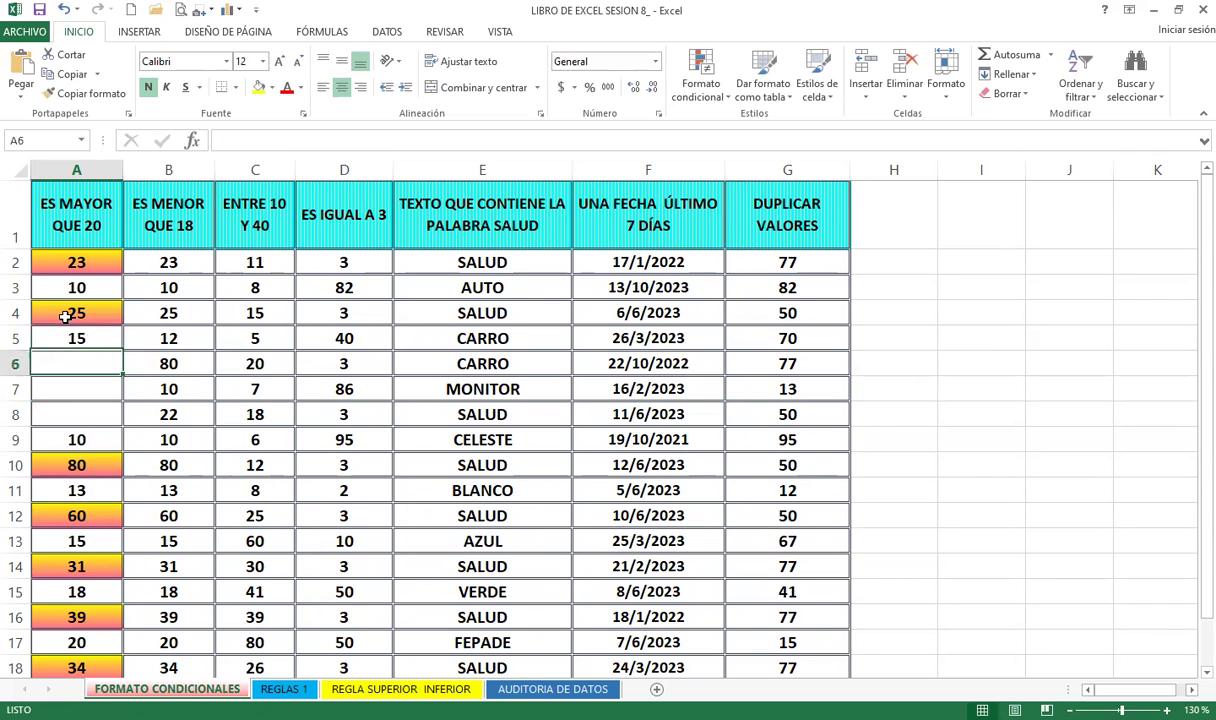
pyautogui.write('30')
pyautogui.press('Return')
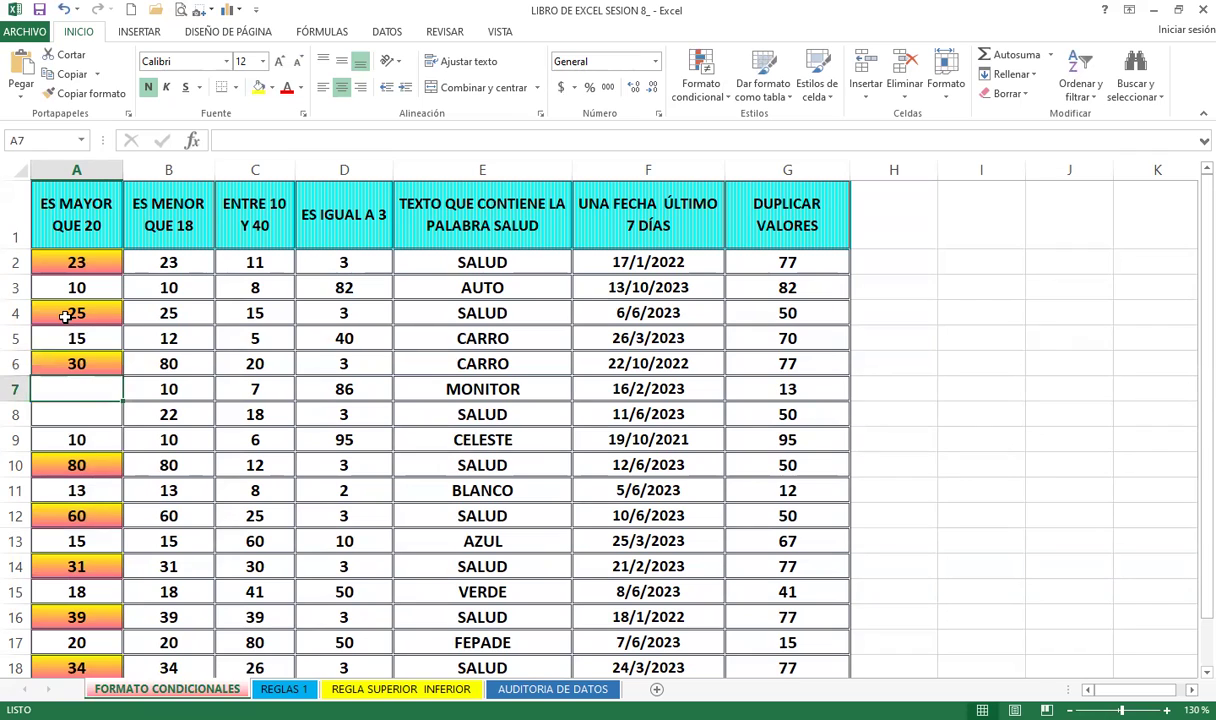
pyautogui.write('5')
pyautogui.press('Return')
pyautogui.write('80')
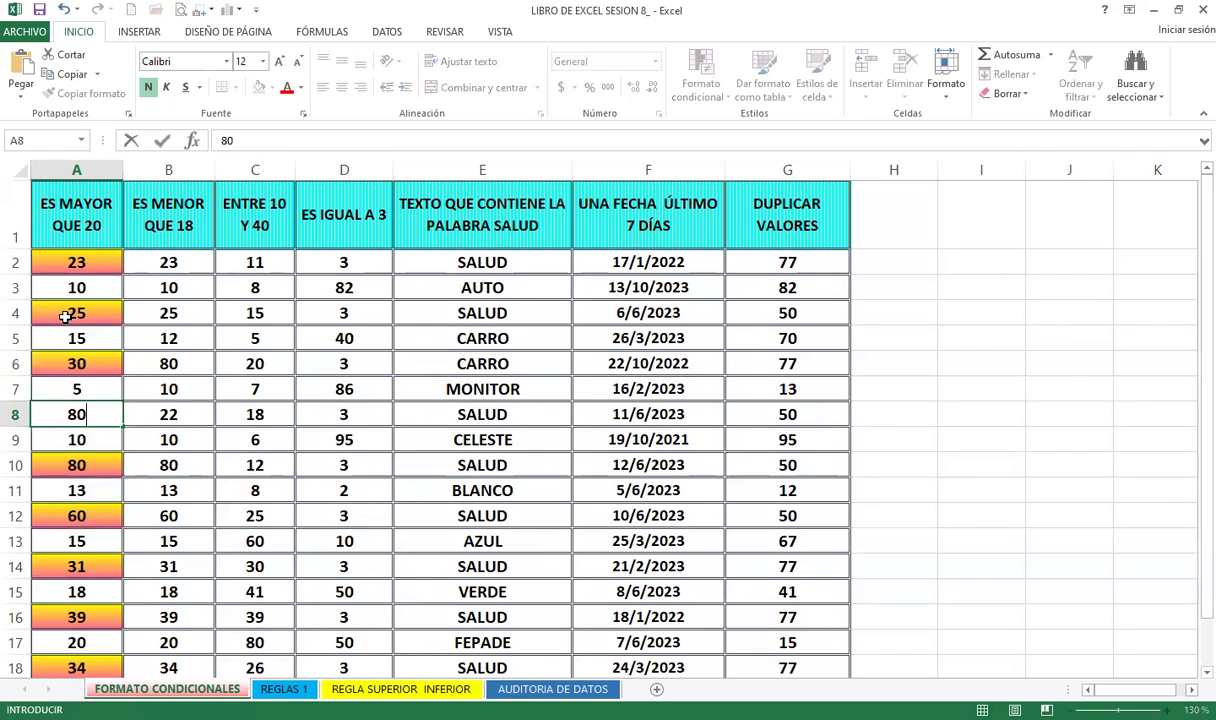
pyautogui.press('BackSpace')
pyautogui.write('85')
pyautogui.press('Return')
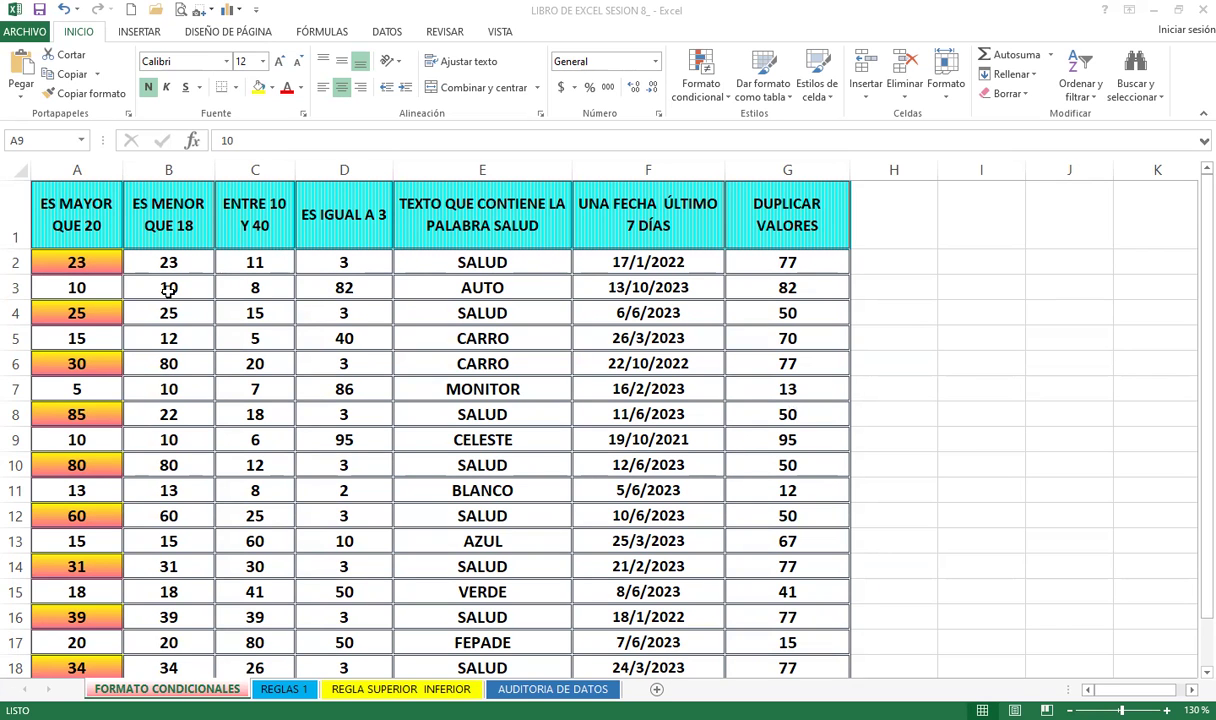
# - Select cells B2 through B20 in column B
pyautogui.click(180, 262)
pyautogui.moveTo(183, 263); pyautogui.dragTo(174, 628)
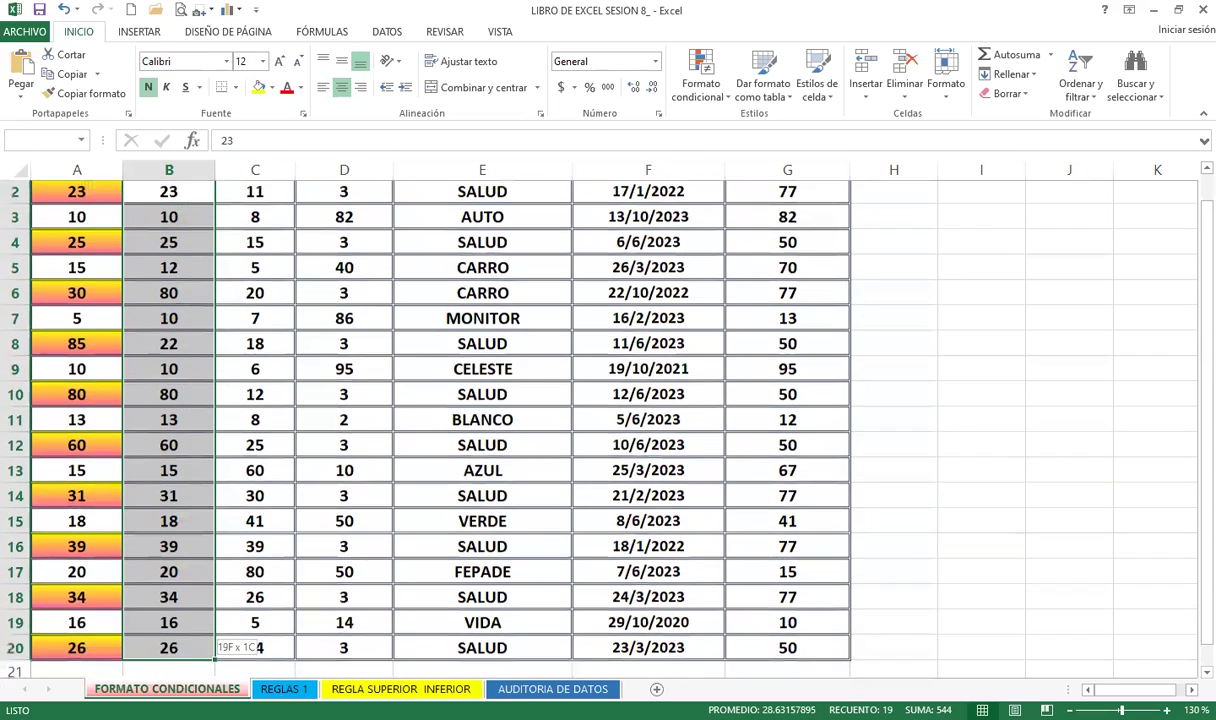
pyautogui.scroll(1, 172, 600)
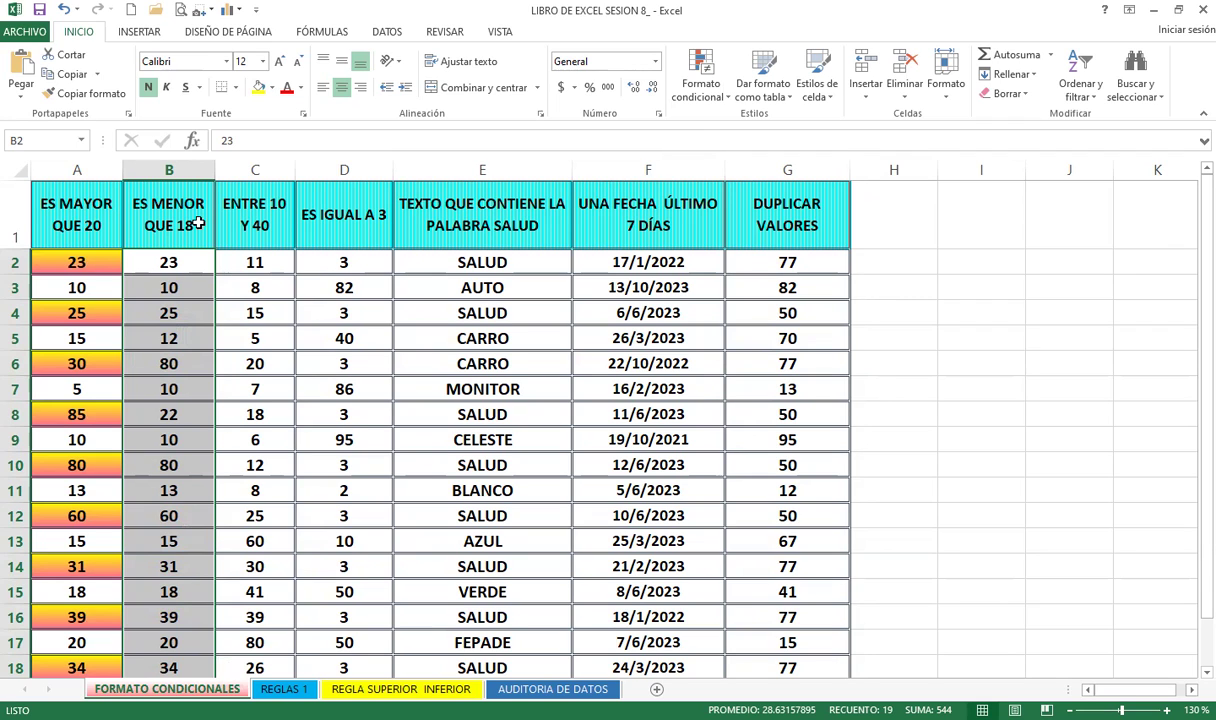
# - Create a less-than-18 rule for column B with green fill and dark green text
pyautogui.click(701, 72)
pyautogui.moveTo(766, 123)
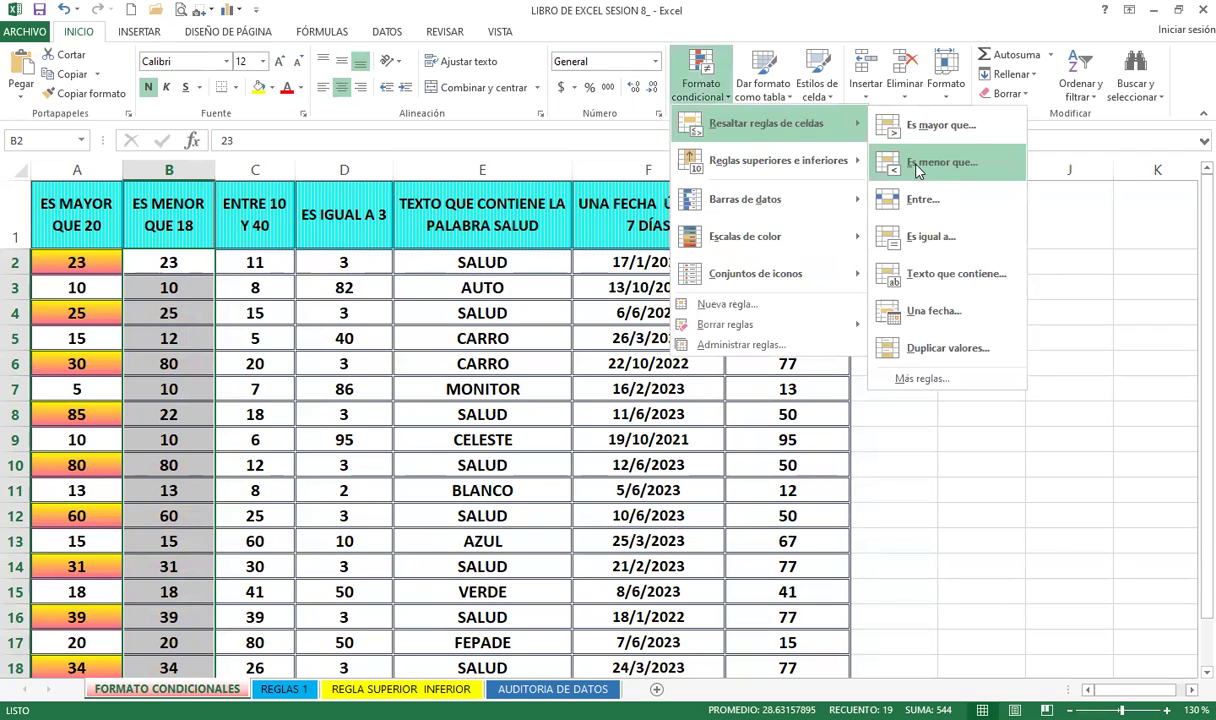
pyautogui.click(918, 170)
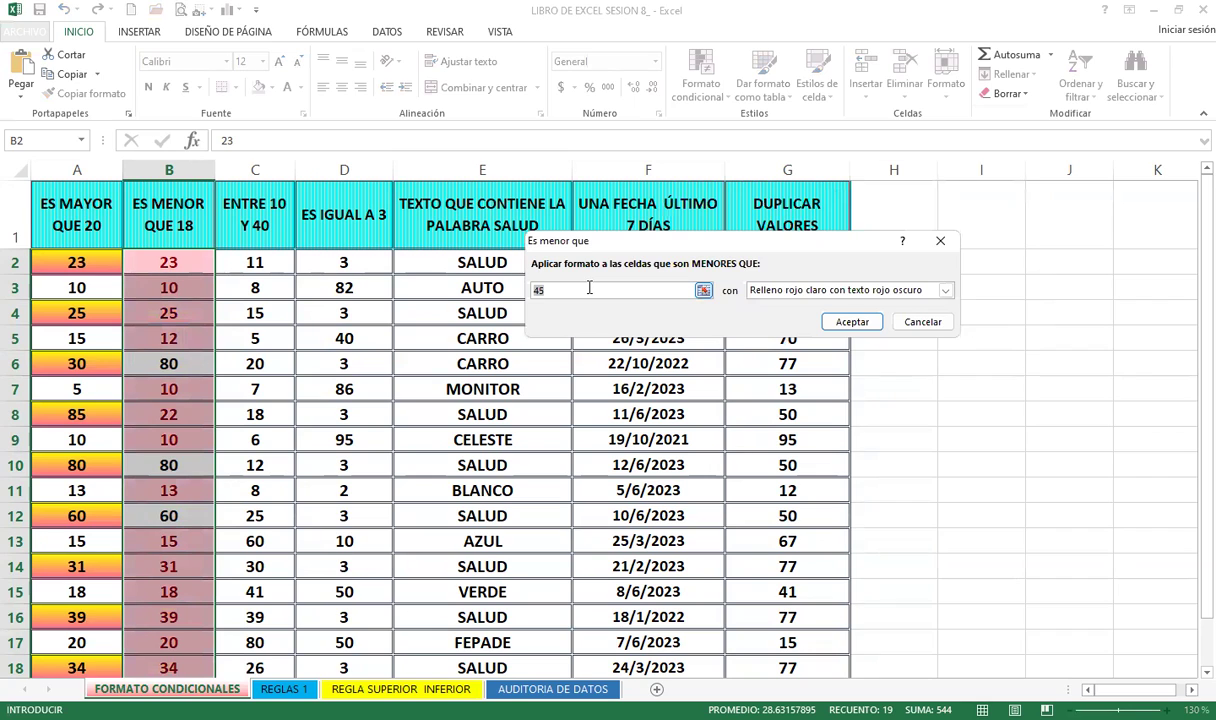
pyautogui.write('18')
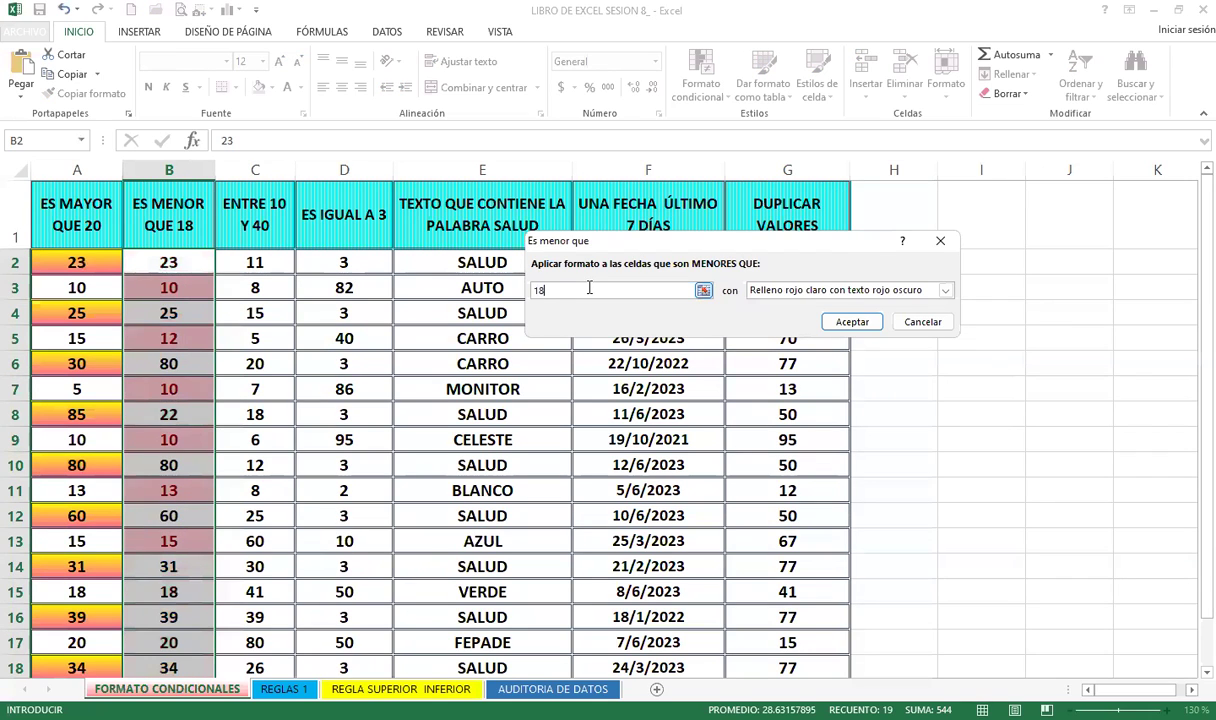
pyautogui.click(812, 290)
pyautogui.click(790, 322)
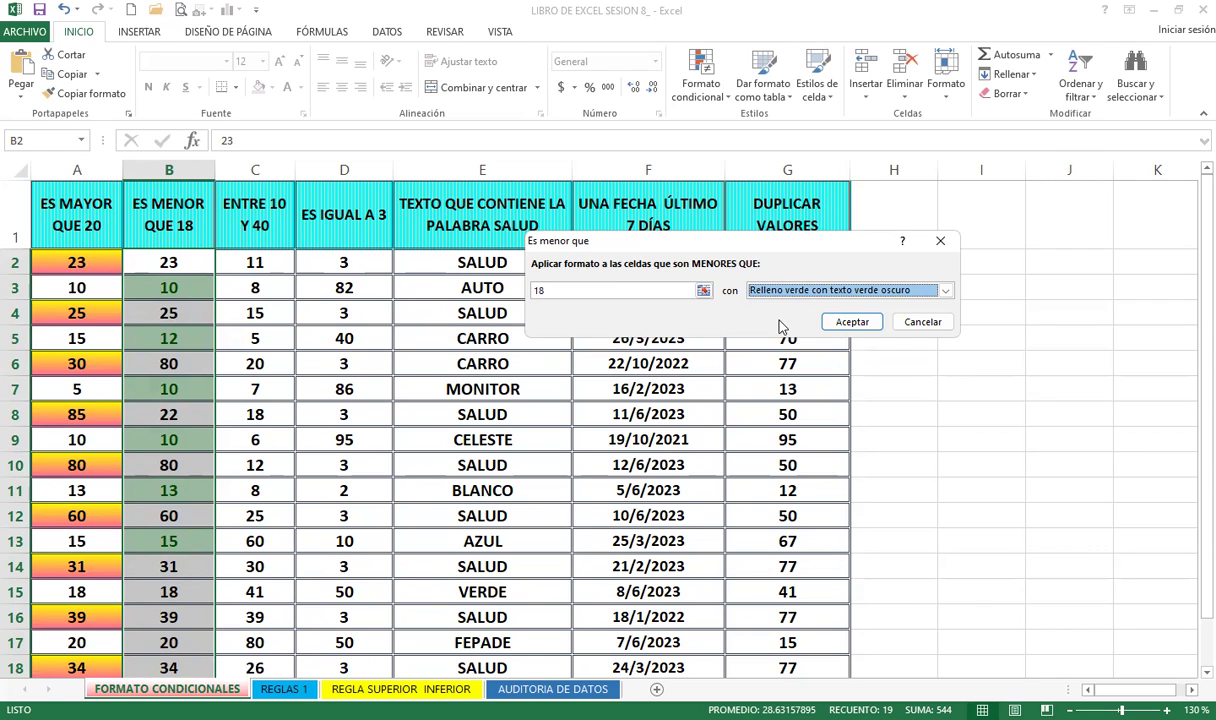
pyautogui.click(945, 291)
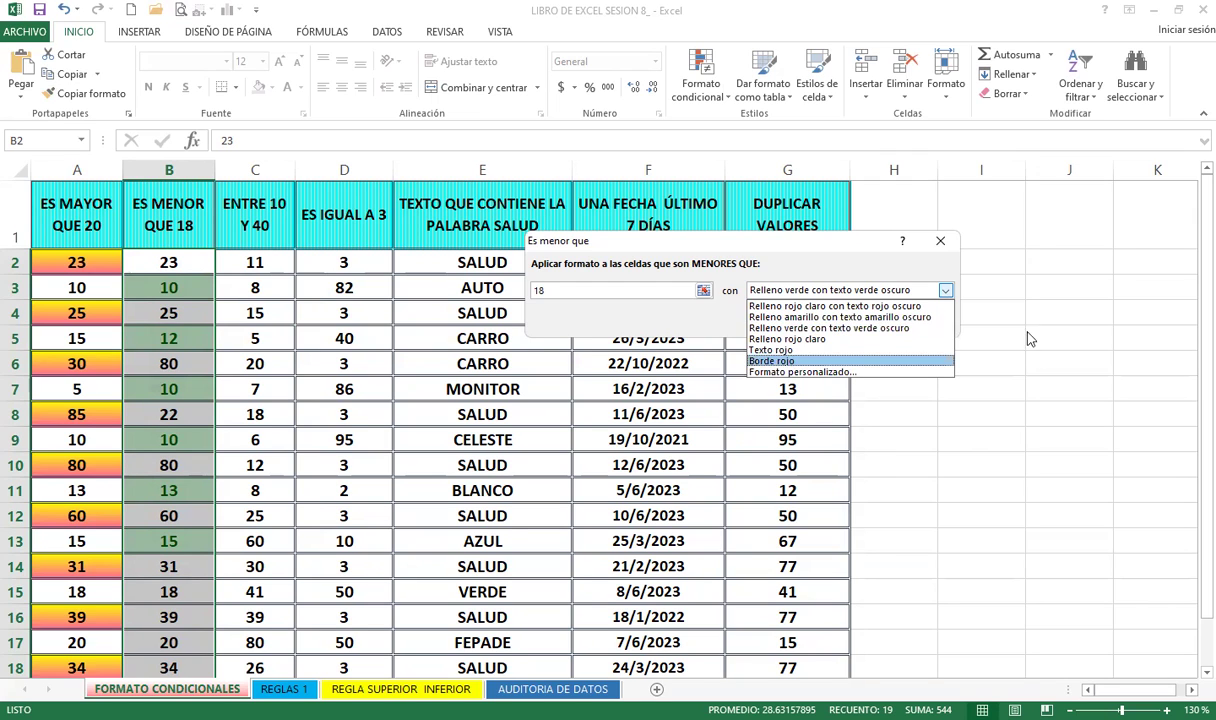
pyautogui.click(780, 262)
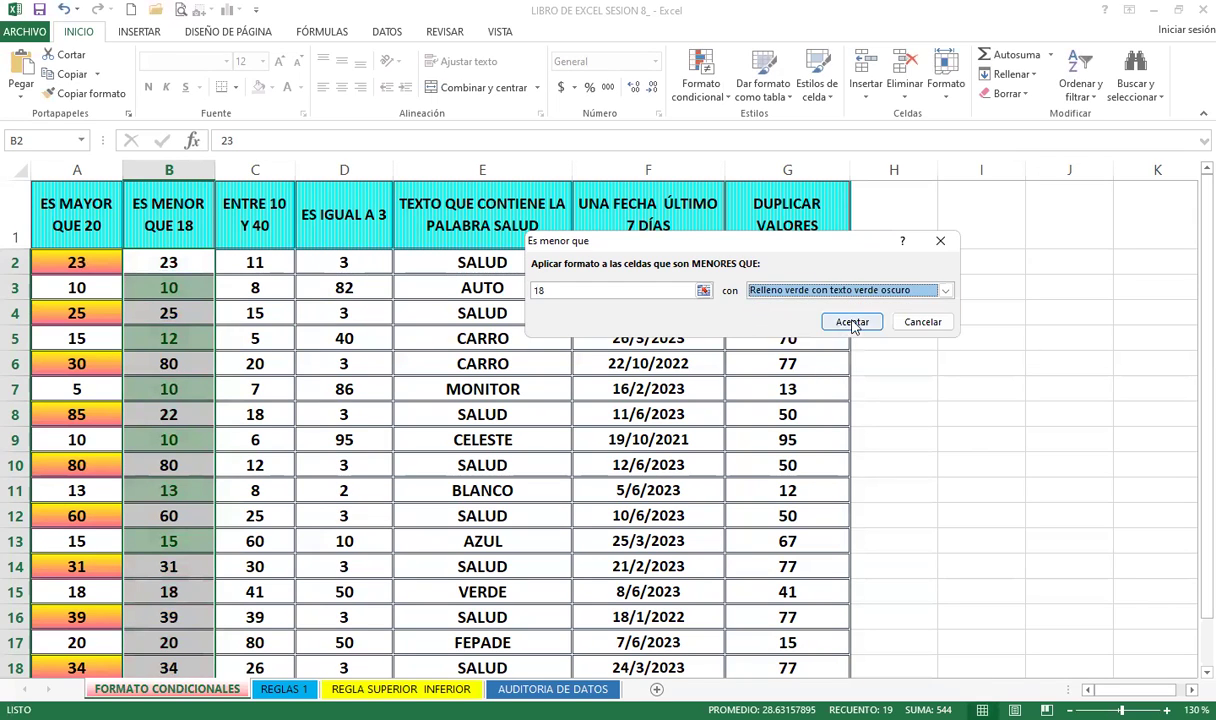
pyautogui.press('Tab')
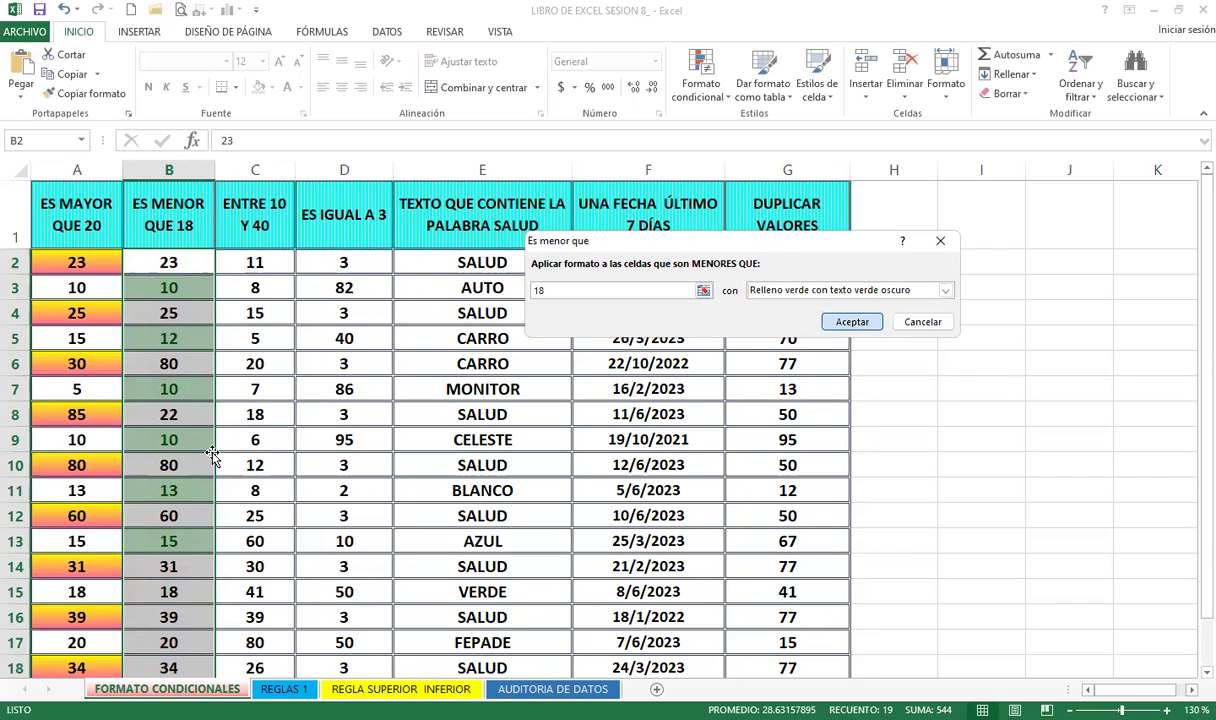
# - Apply the under-18 rule, then change B15 to 14 and B17 to 5
pyautogui.press('Return')
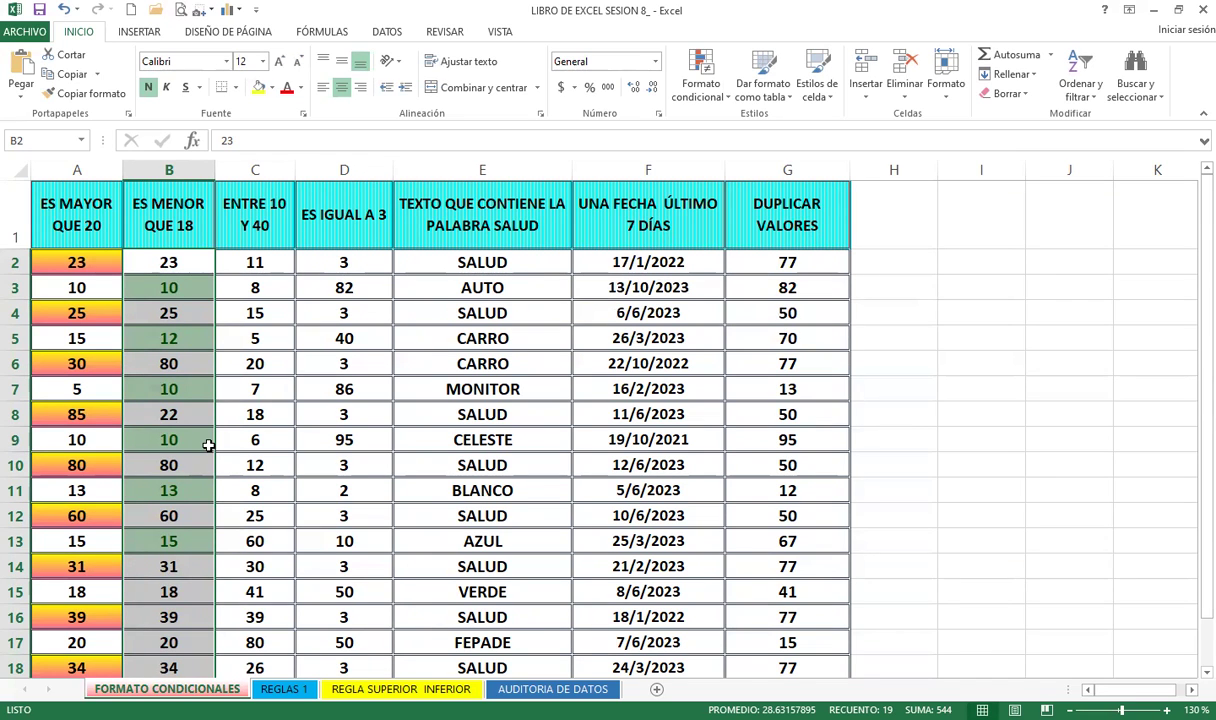
pyautogui.scroll(-2, 217, 529)
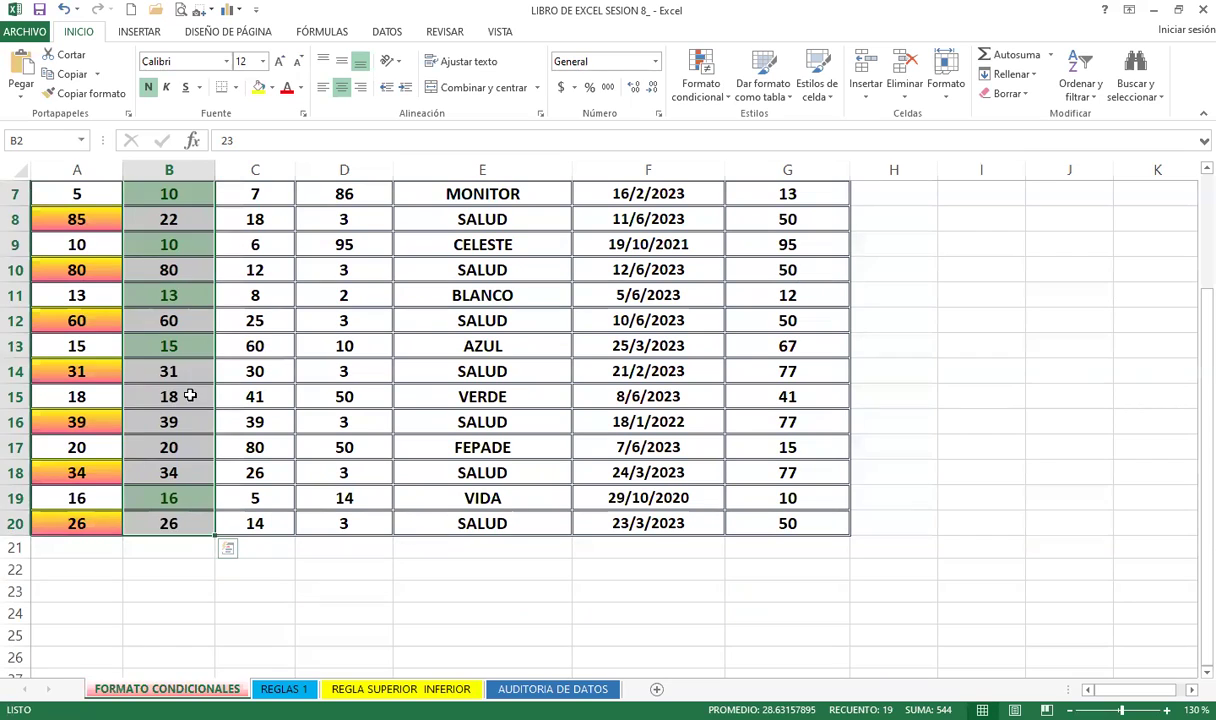
pyautogui.click(190, 396)
pyautogui.write('14')
pyautogui.press('Return')
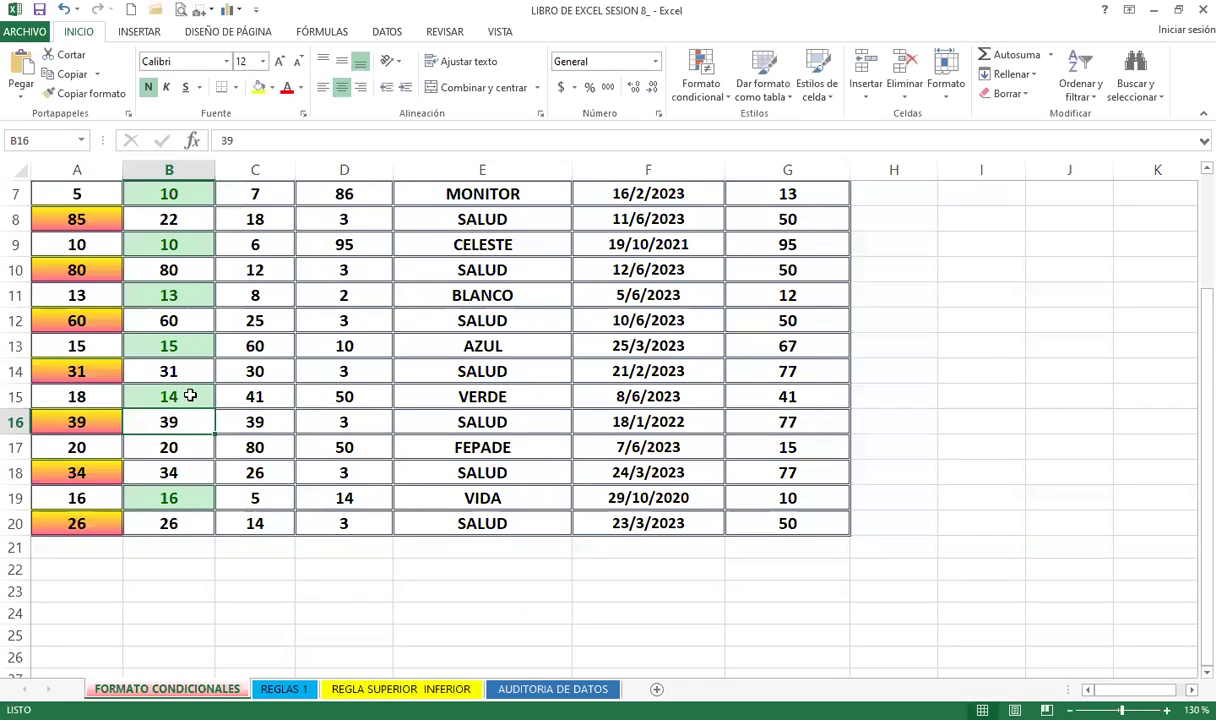
pyautogui.press('Return')
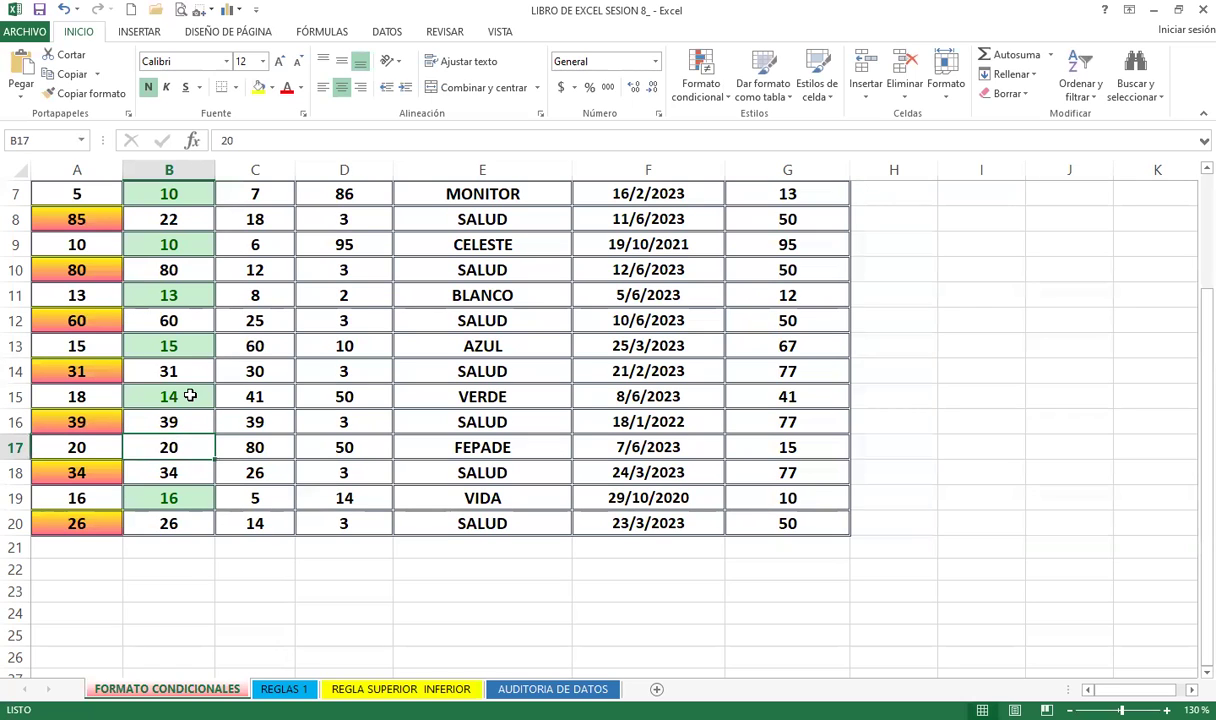
pyautogui.write('5')
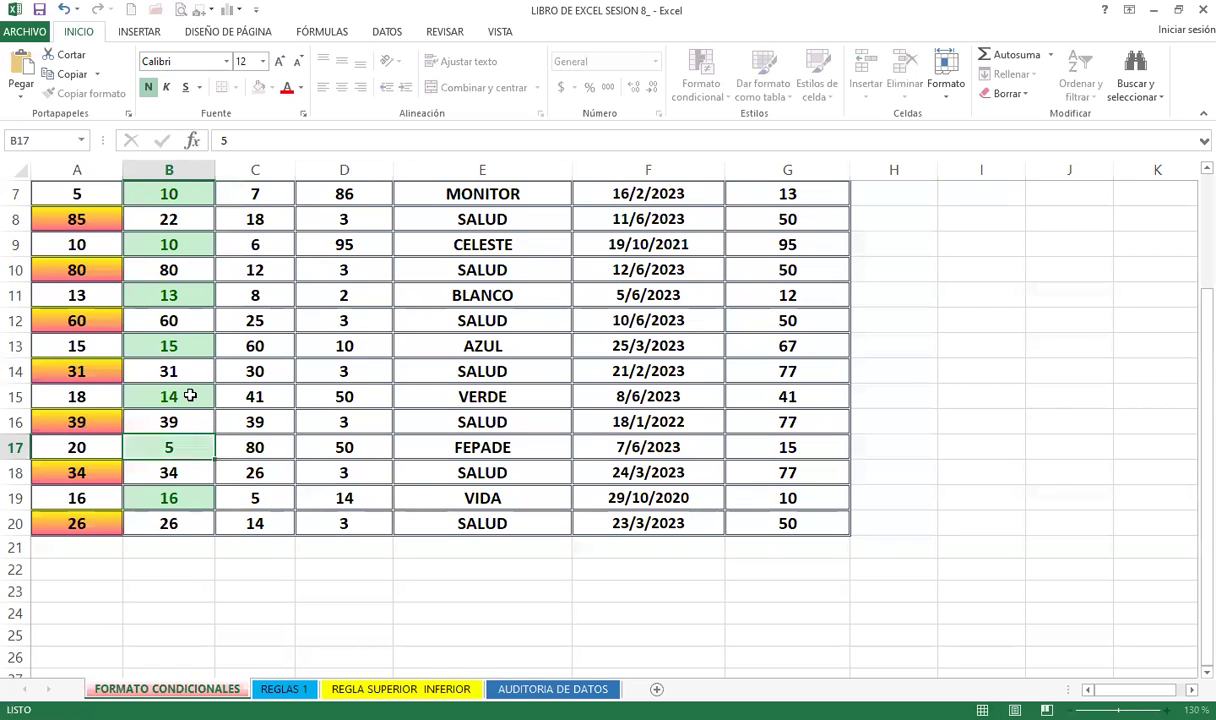
pyautogui.press('Return')
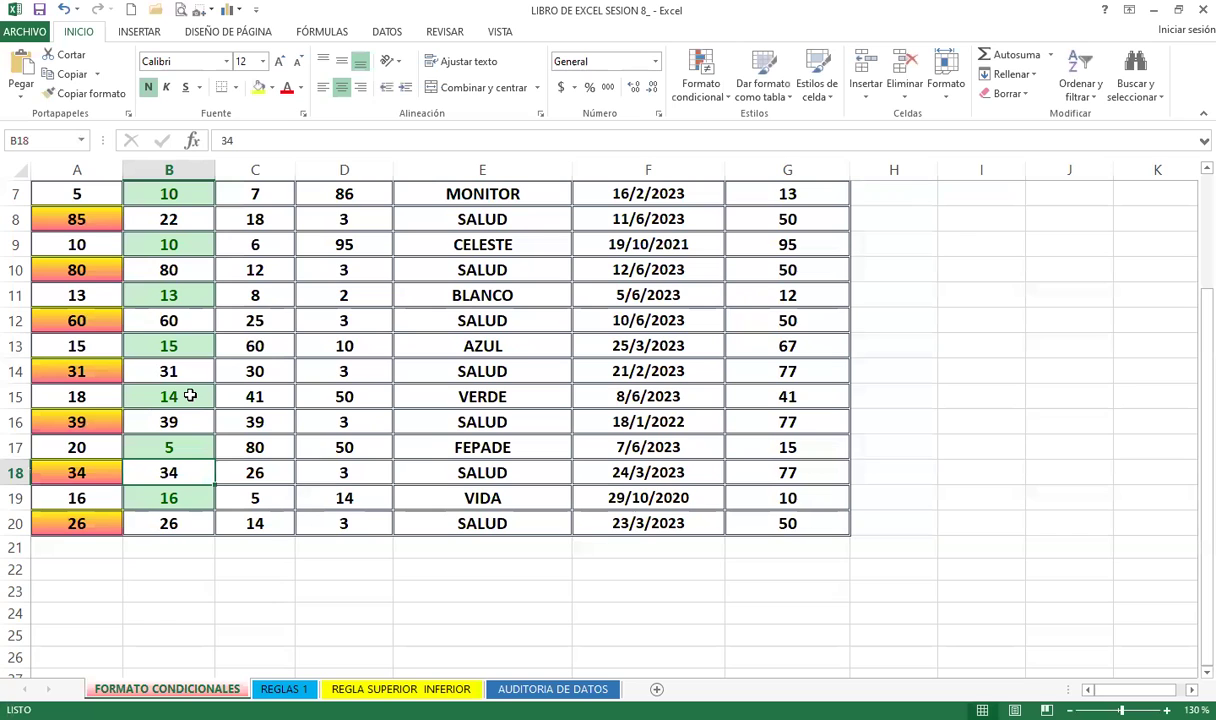
pyautogui.scroll(2, 183, 390)
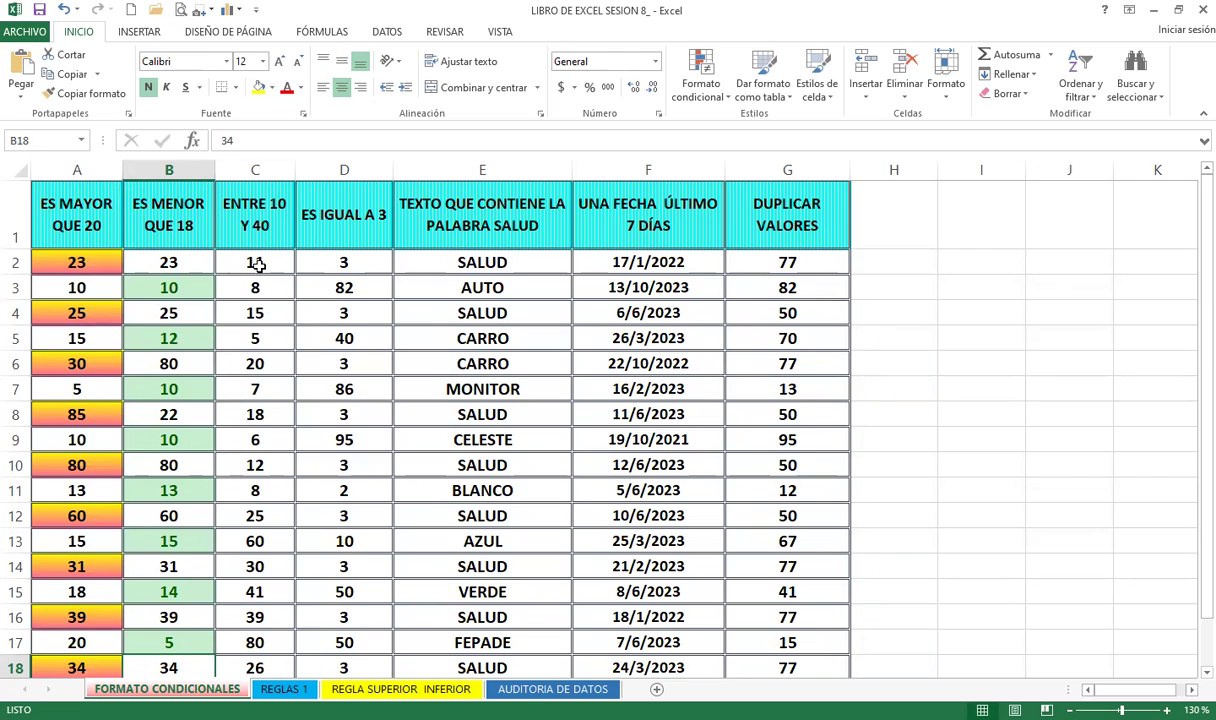
# - Select C2:C20 and set a between 10 and 40 rule with yellow fill and dark yellow text
pyautogui.moveTo(258, 265); pyautogui.dragTo(258, 640)
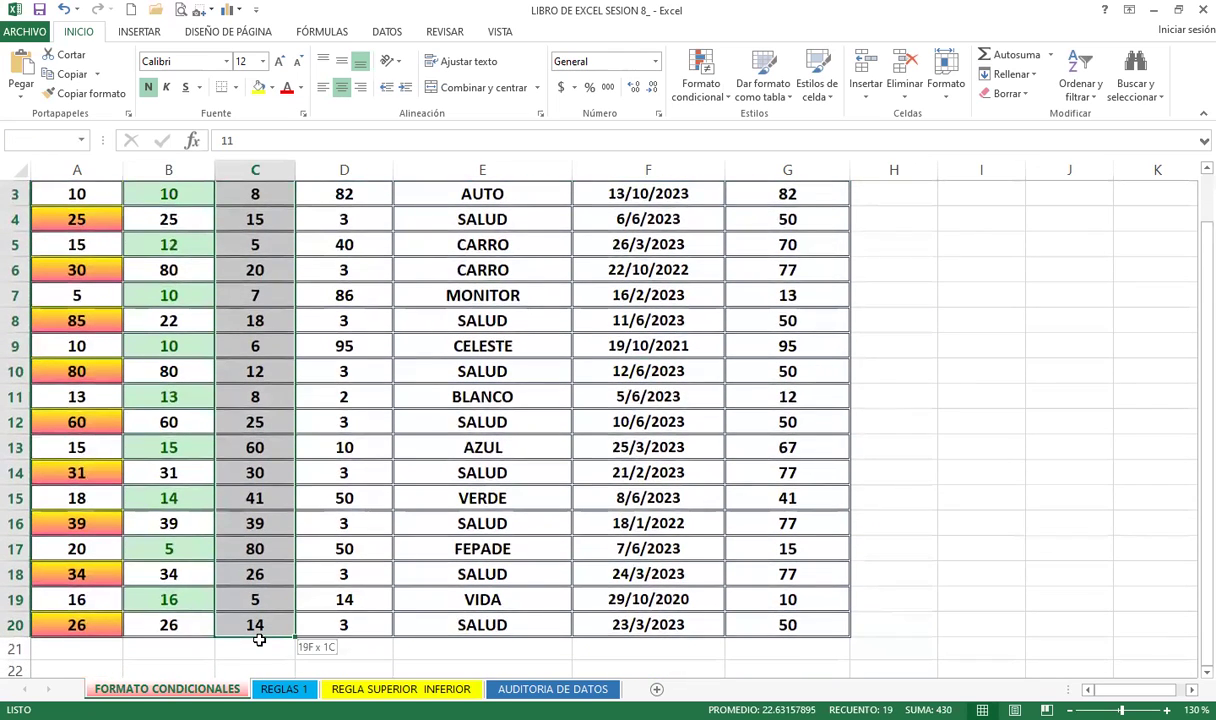
pyautogui.scroll(1, 258, 630)
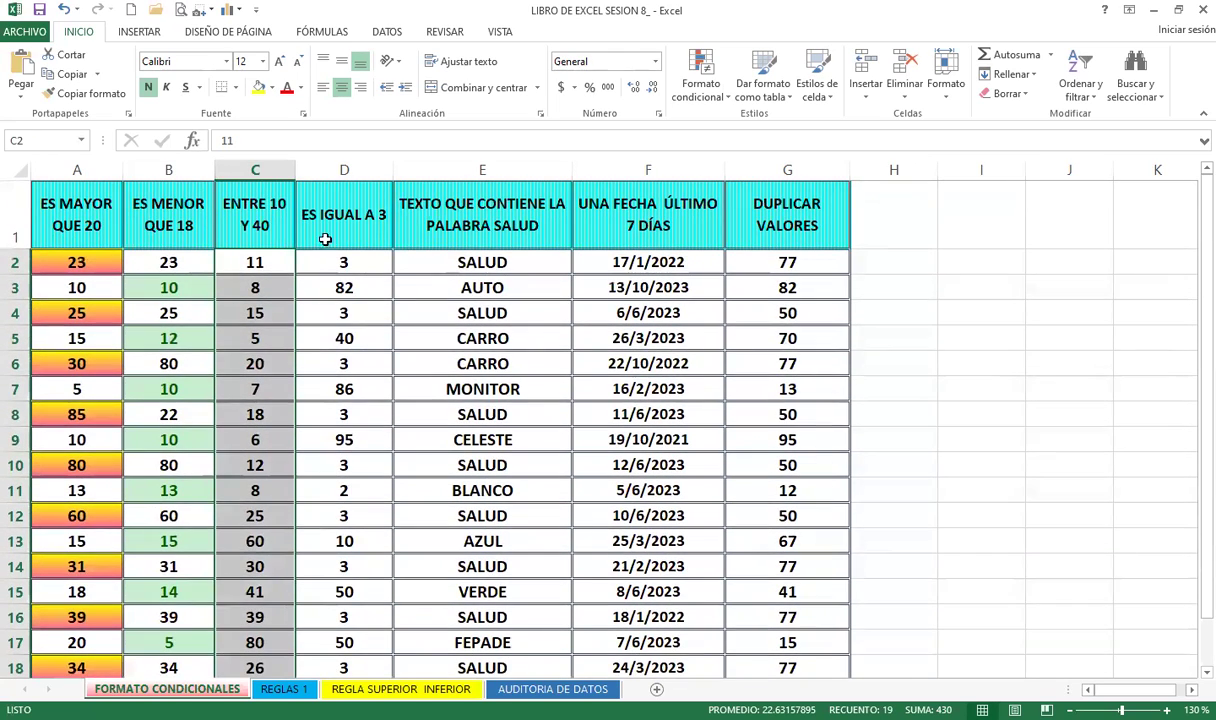
pyautogui.click(700, 88)
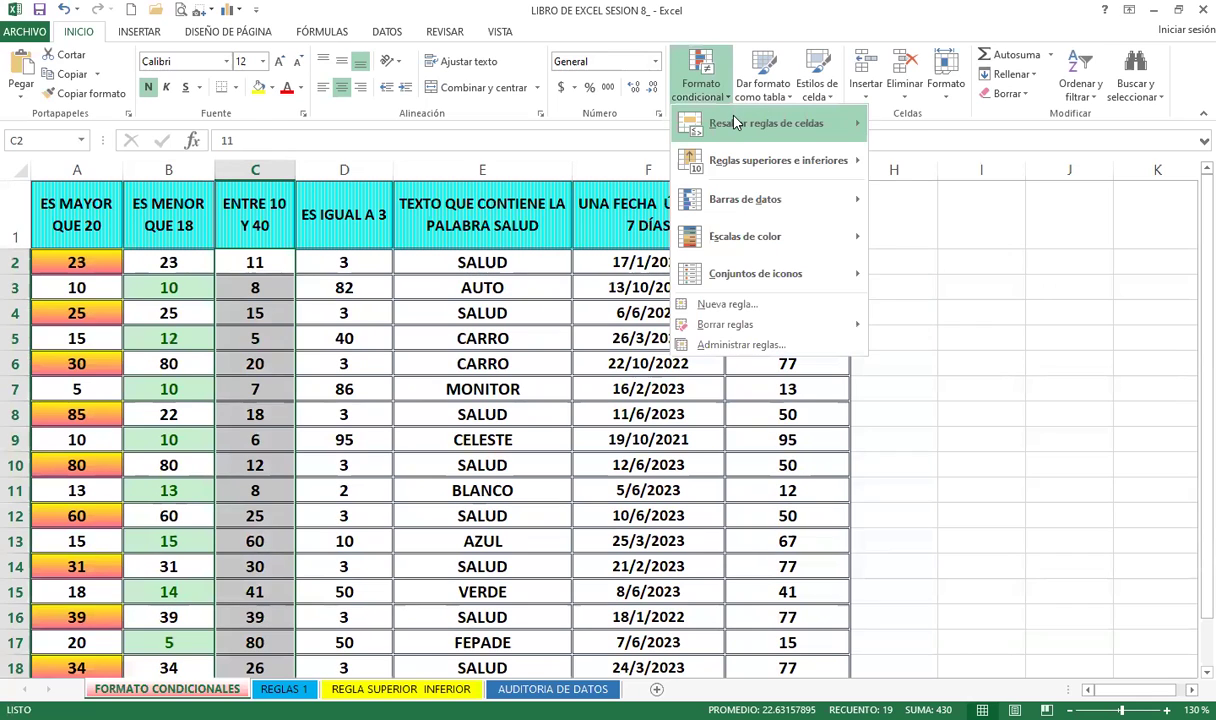
pyautogui.moveTo(765, 123)
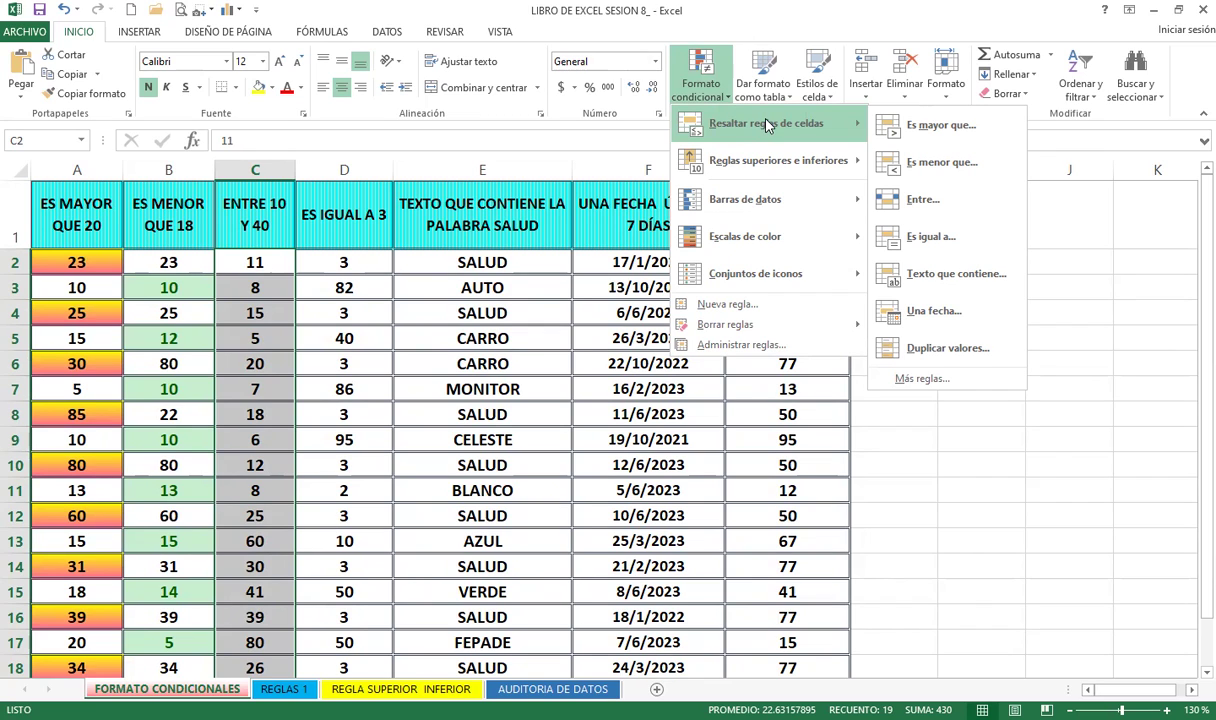
pyautogui.click(913, 200)
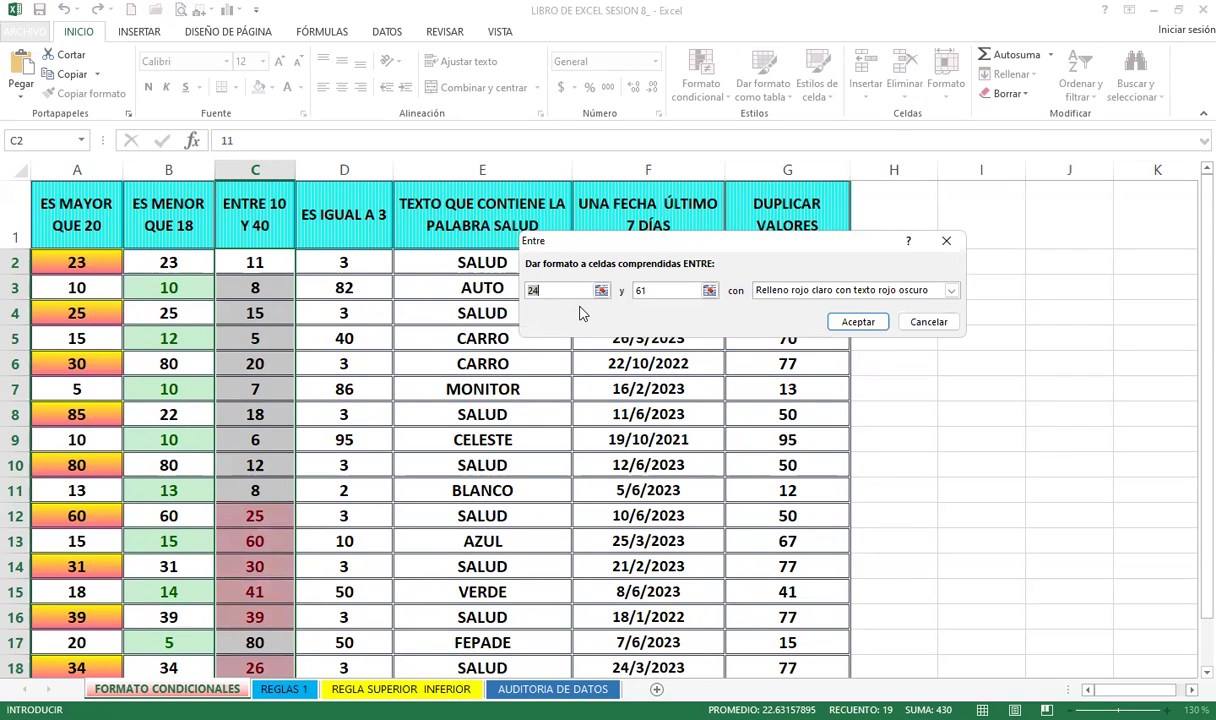
pyautogui.write('10')
pyautogui.press('Tab')
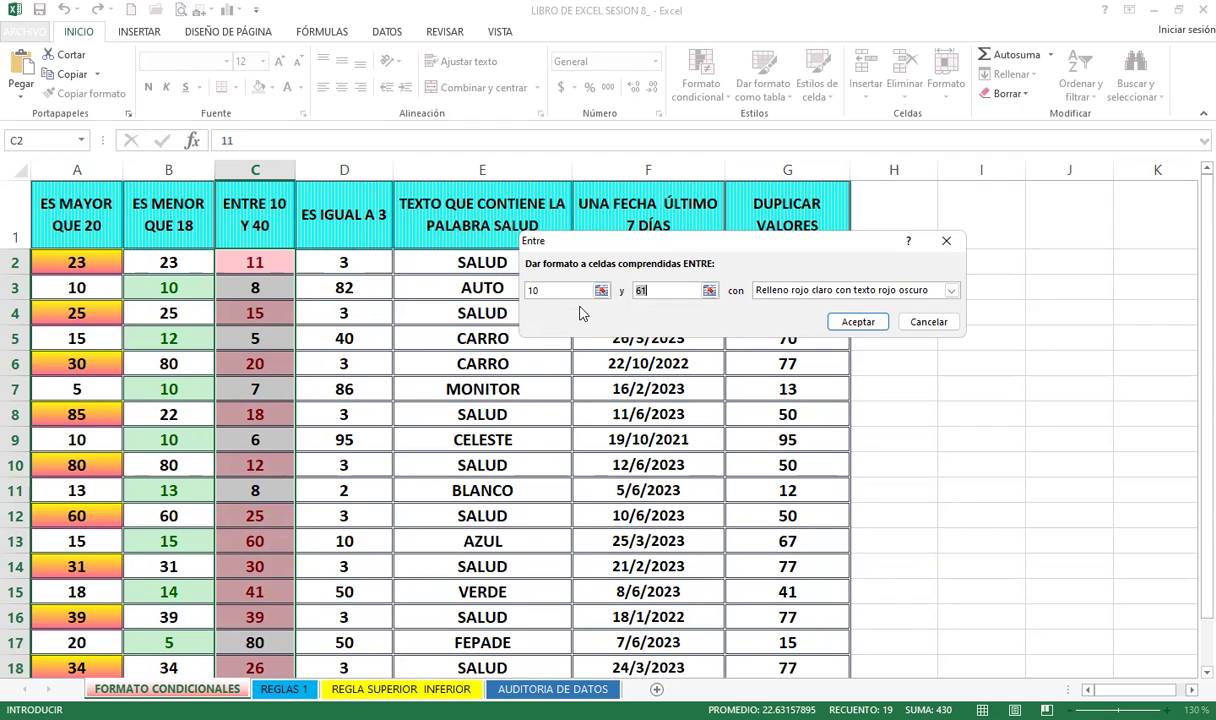
pyautogui.write('40')
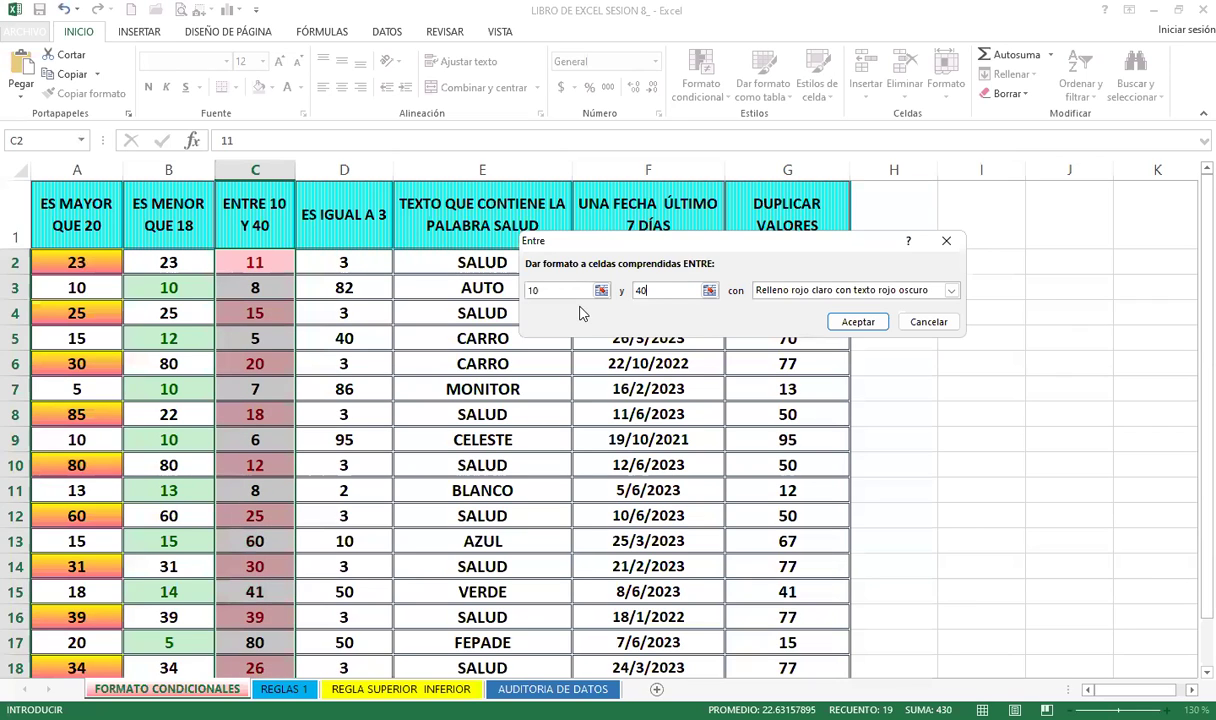
pyautogui.click(951, 290)
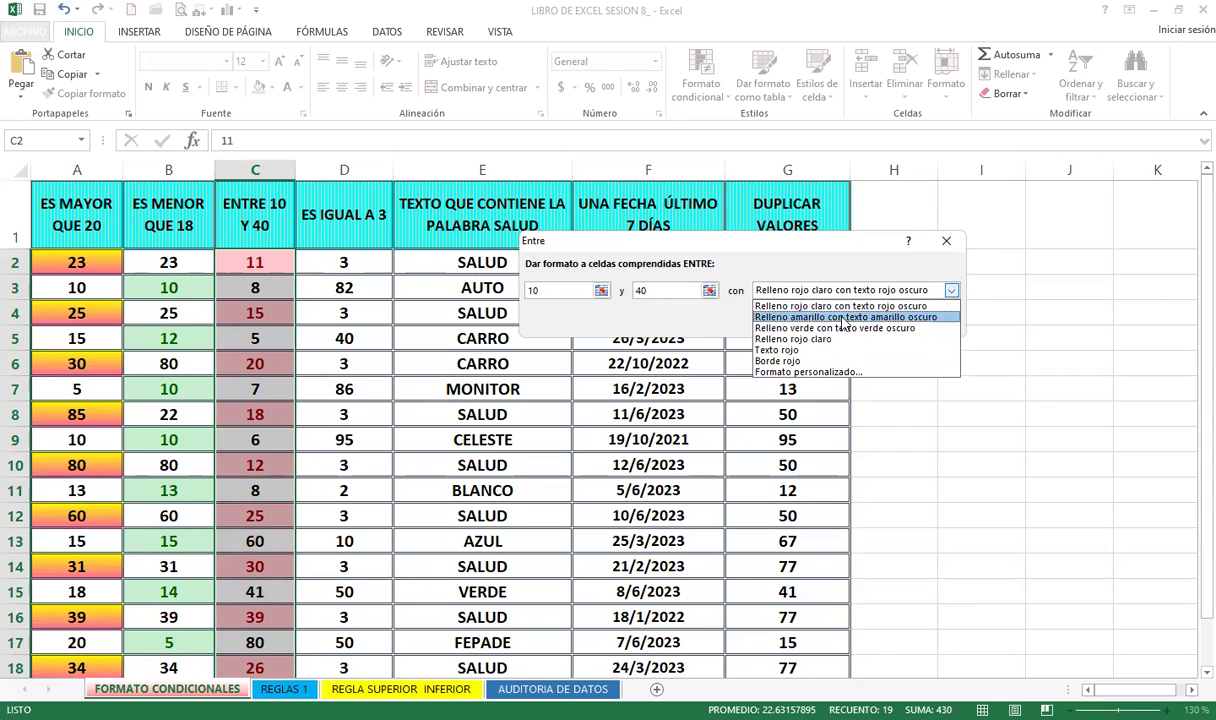
pyautogui.click(833, 317)
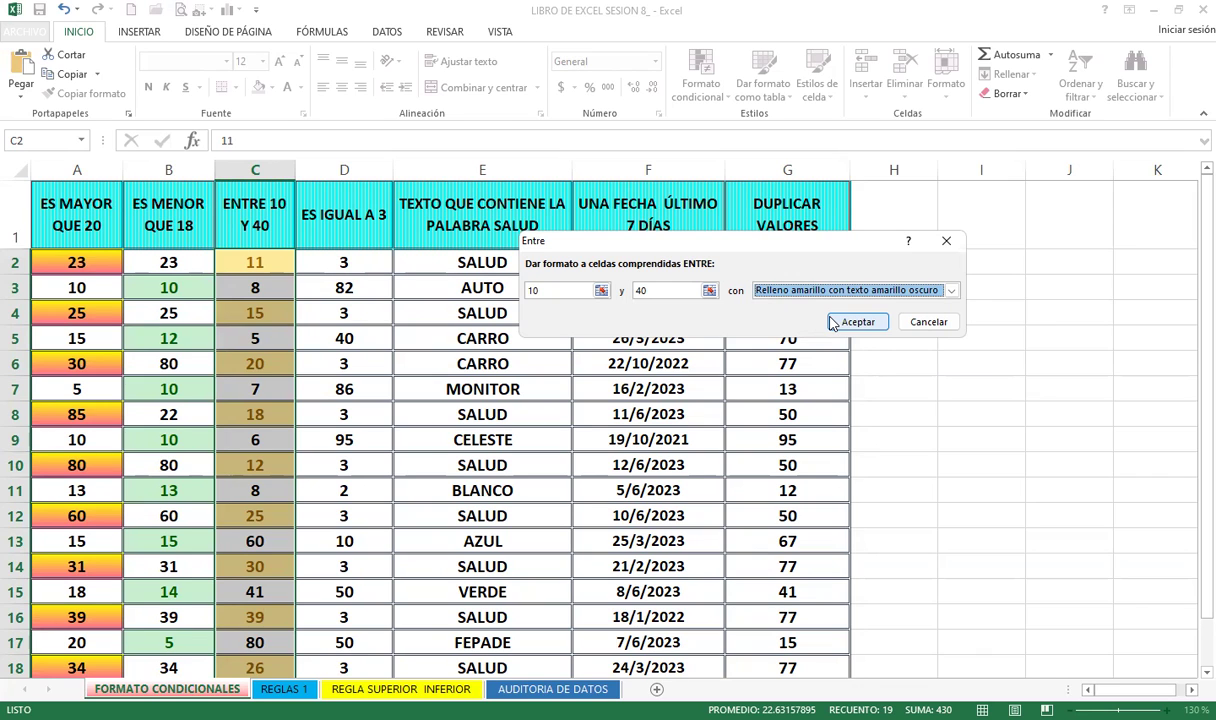
# - Apply the between-10-and-40 rule to column C, then reopen and dismiss the Between dialog
pyautogui.click(852, 322)
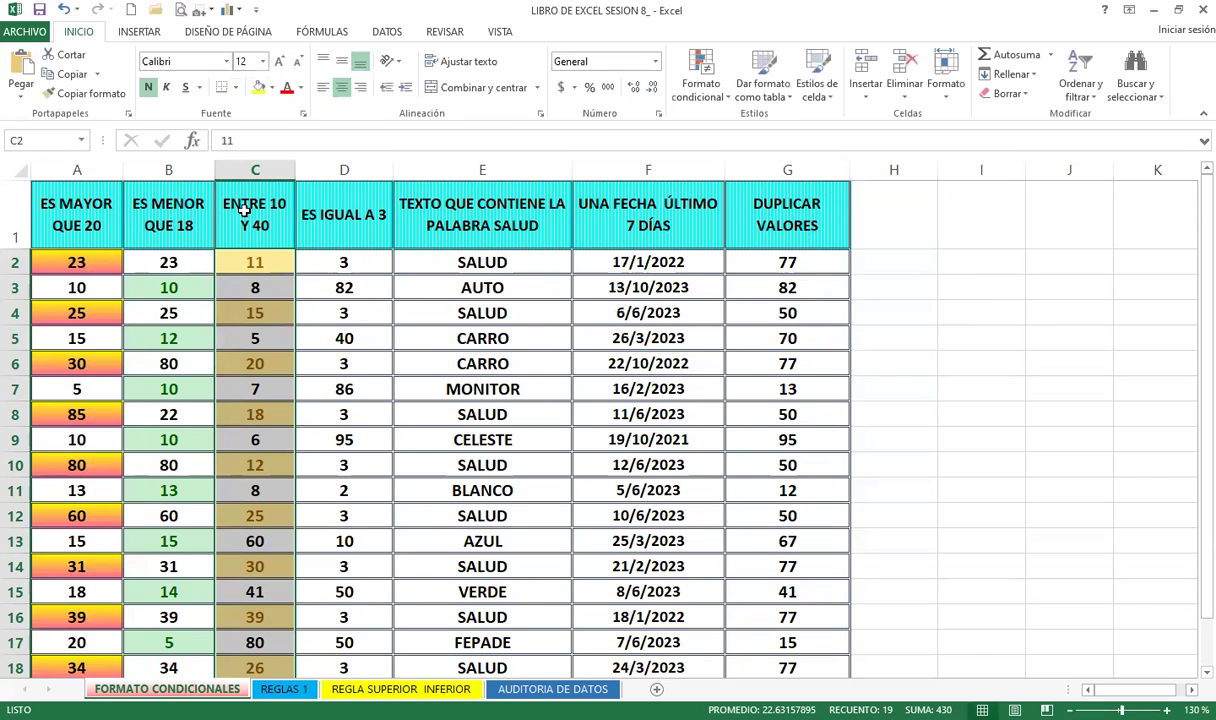
pyautogui.click(695, 90)
pyautogui.moveTo(777, 160)
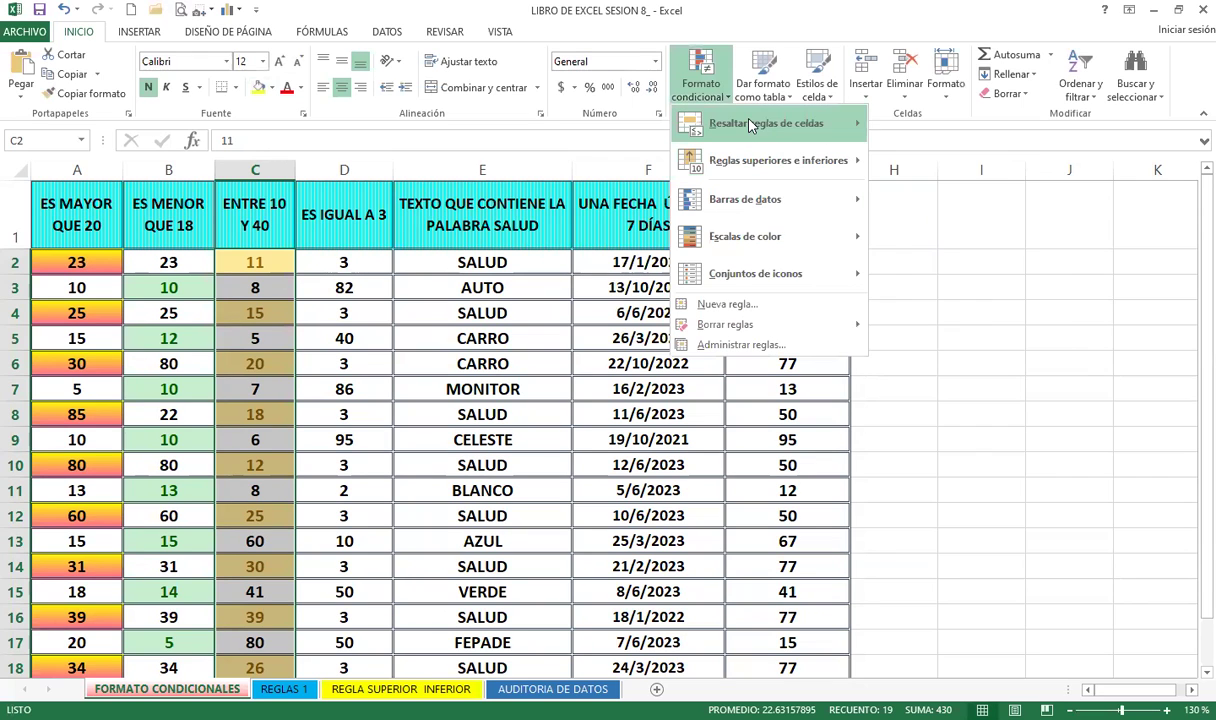
pyautogui.click(884, 197)
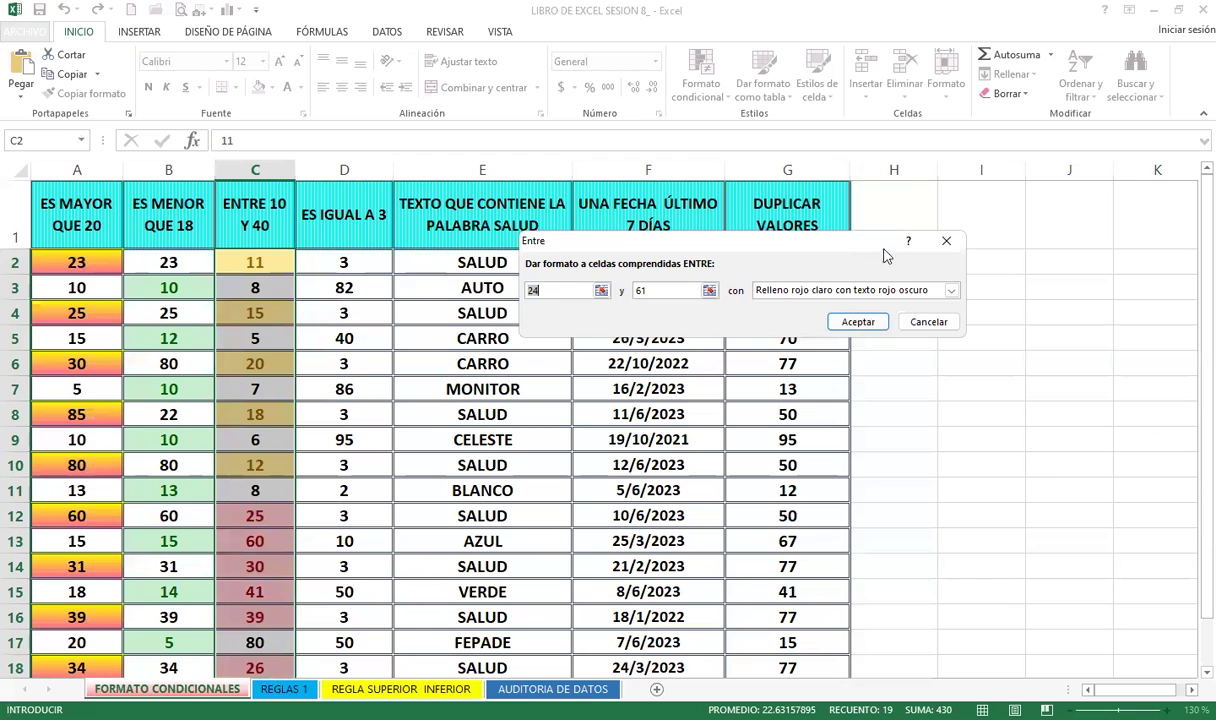
pyautogui.click(946, 243)
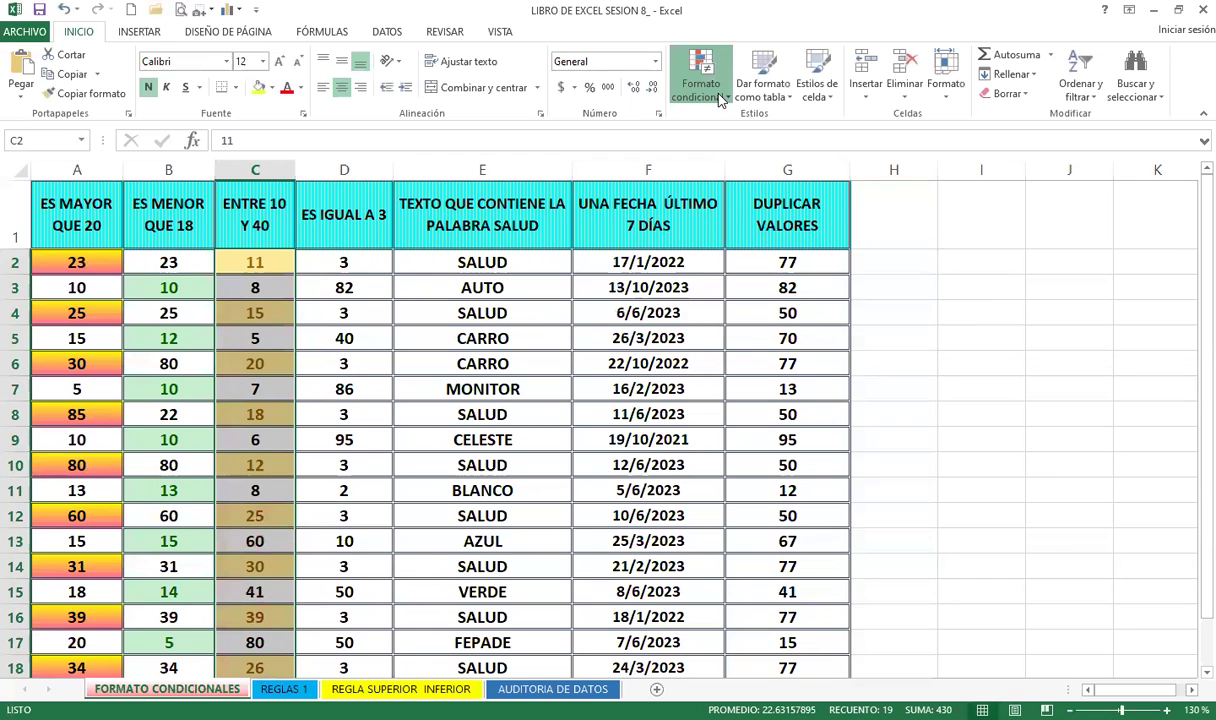
pyautogui.click(718, 96)
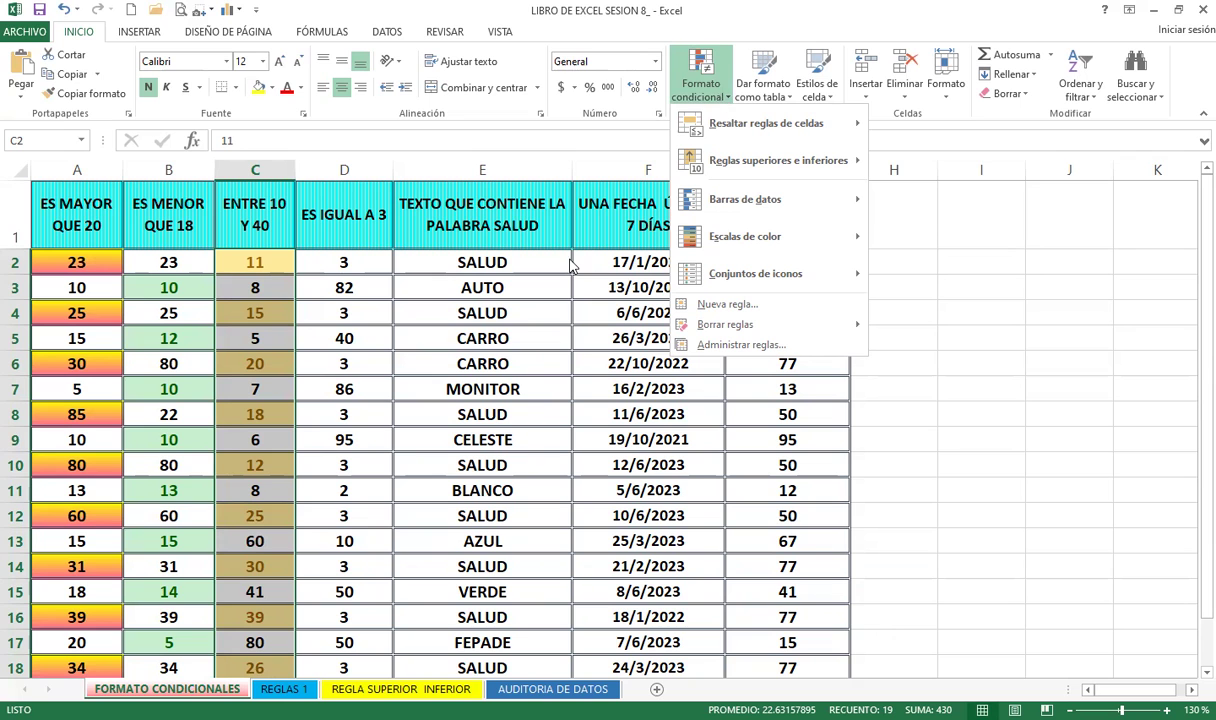
# - Select D2:D20 and start an Equal To highlight rule
pyautogui.moveTo(358, 261); pyautogui.dragTo(348, 645)
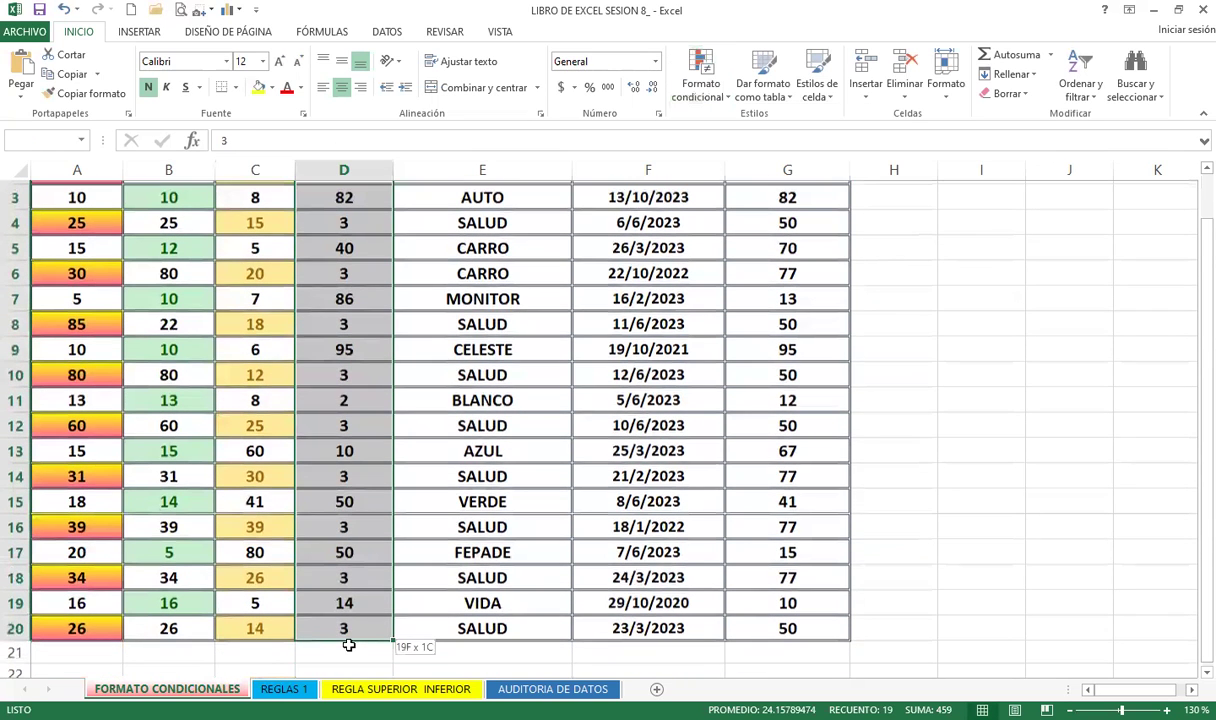
pyautogui.scroll(1, 347, 630)
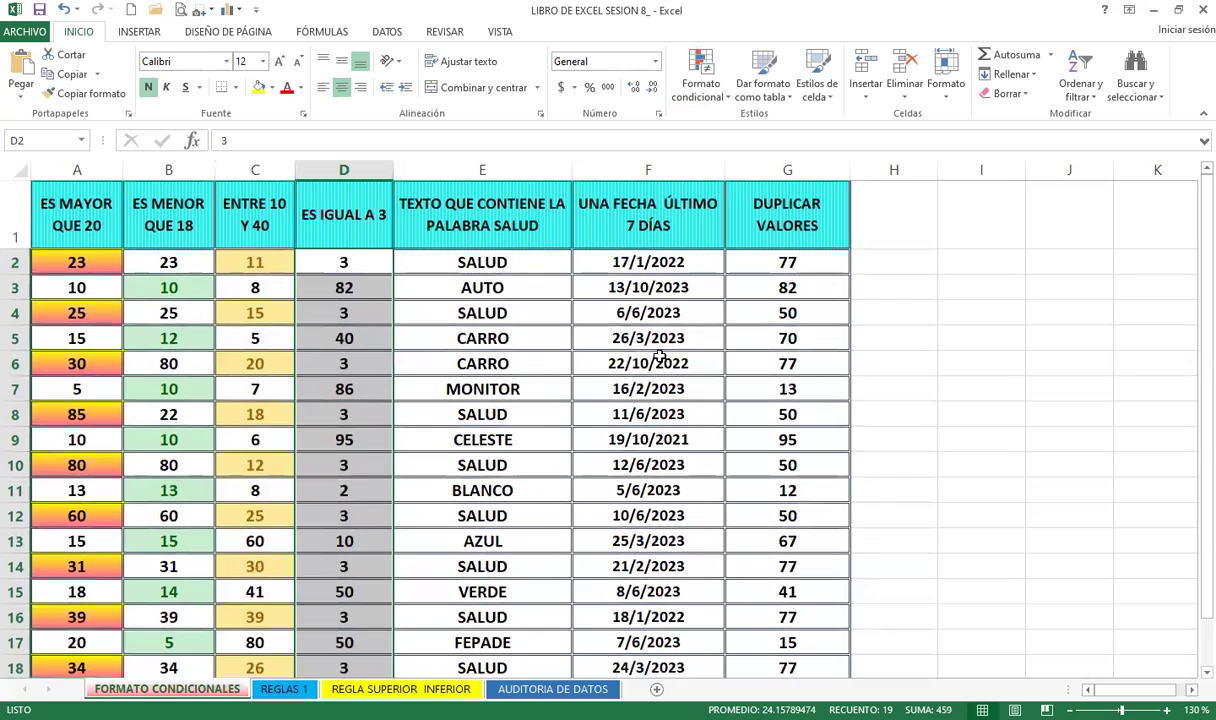
pyautogui.click(700, 100)
pyautogui.moveTo(766, 123)
pyautogui.click(928, 242)
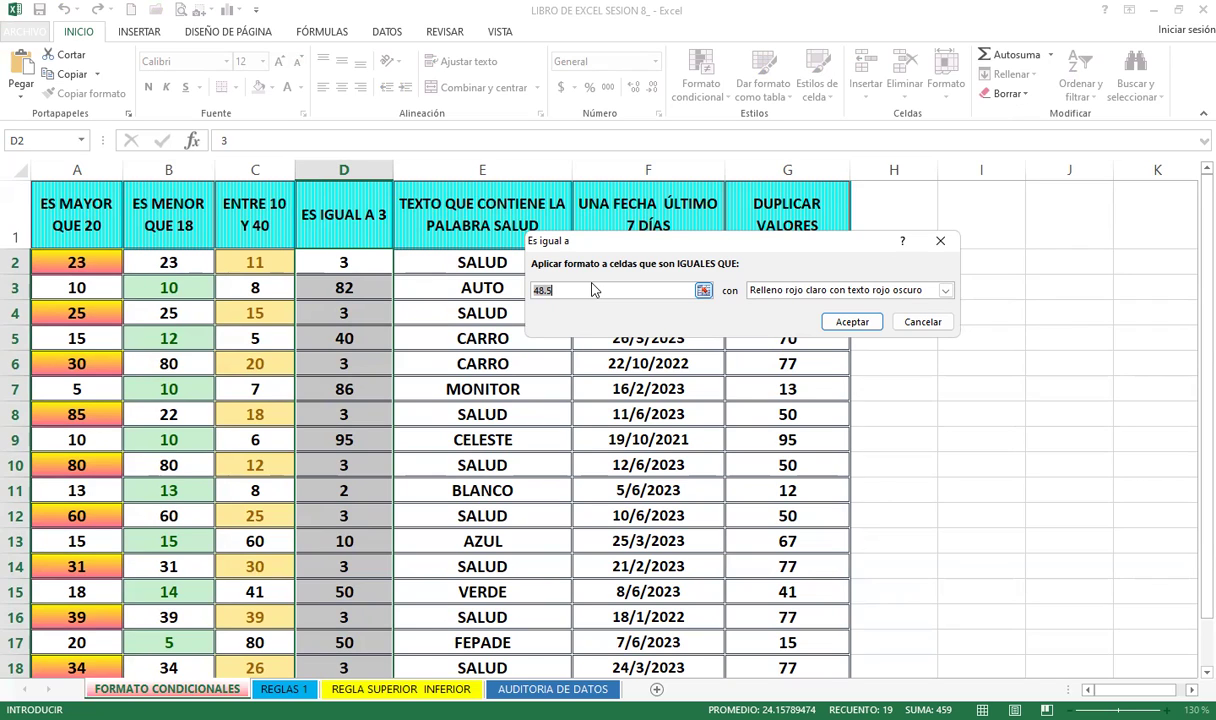
# - Make the Equal To rule compare against cell D2 with light red fill and dark red text
pyautogui.write('3')
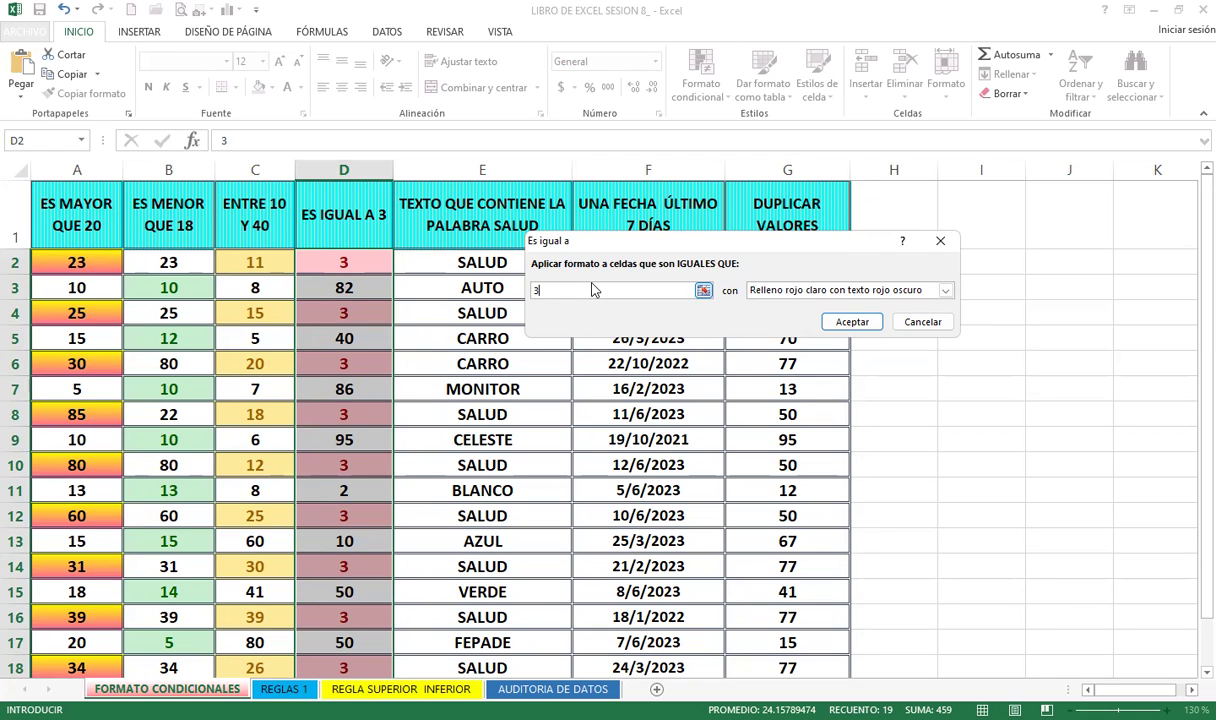
pyautogui.press('BackSpace')
pyautogui.click(359, 262)
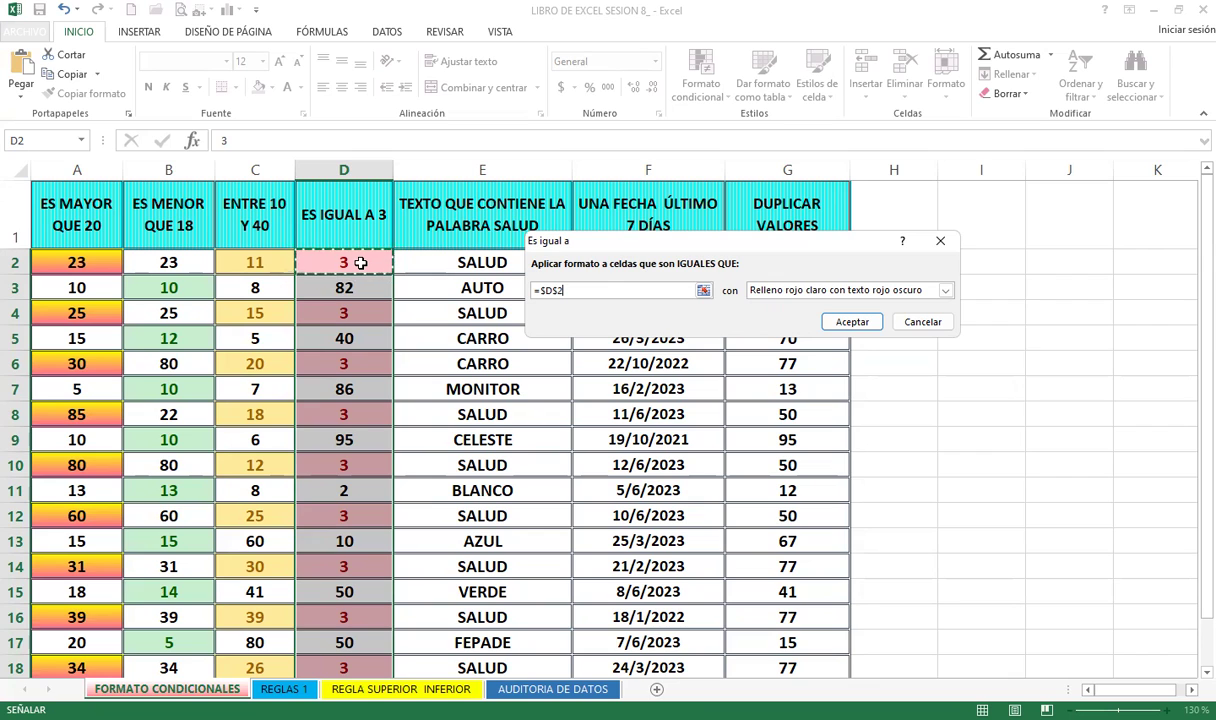
pyautogui.click(855, 322)
# - Enter 50 in cell D2 and check which column D cells are highlighted
pyautogui.scroll(-2, 370, 450)
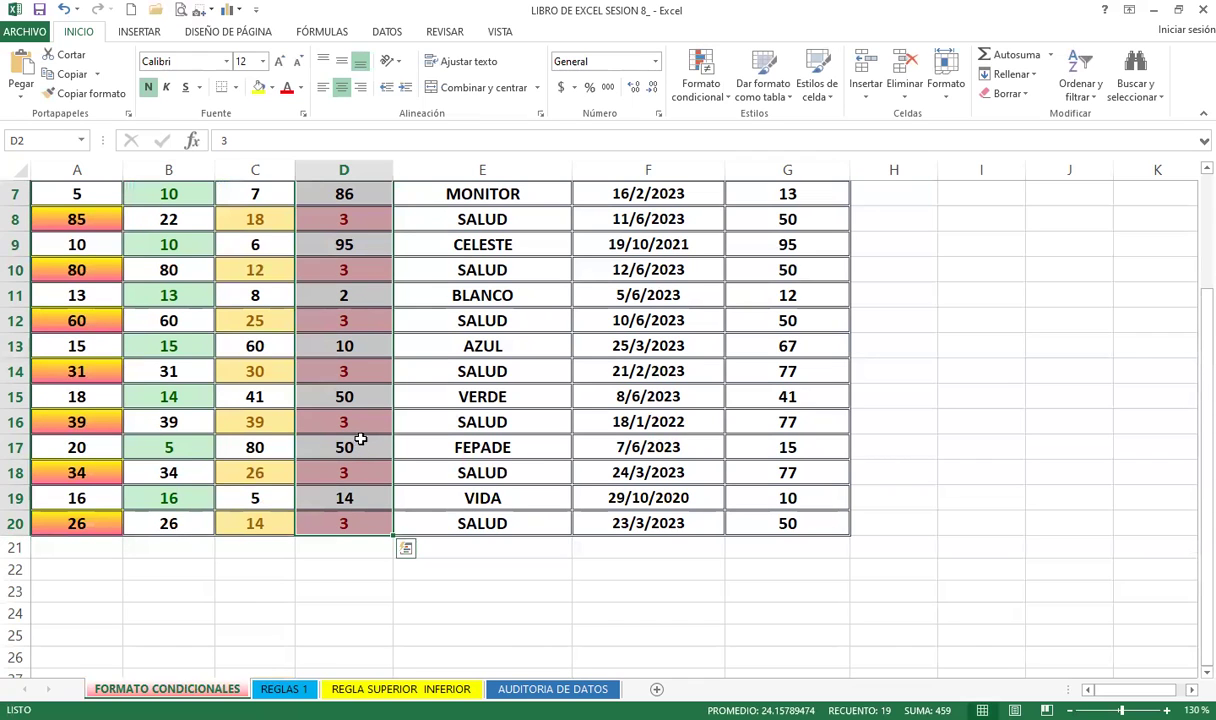
pyautogui.scroll(2, 362, 428)
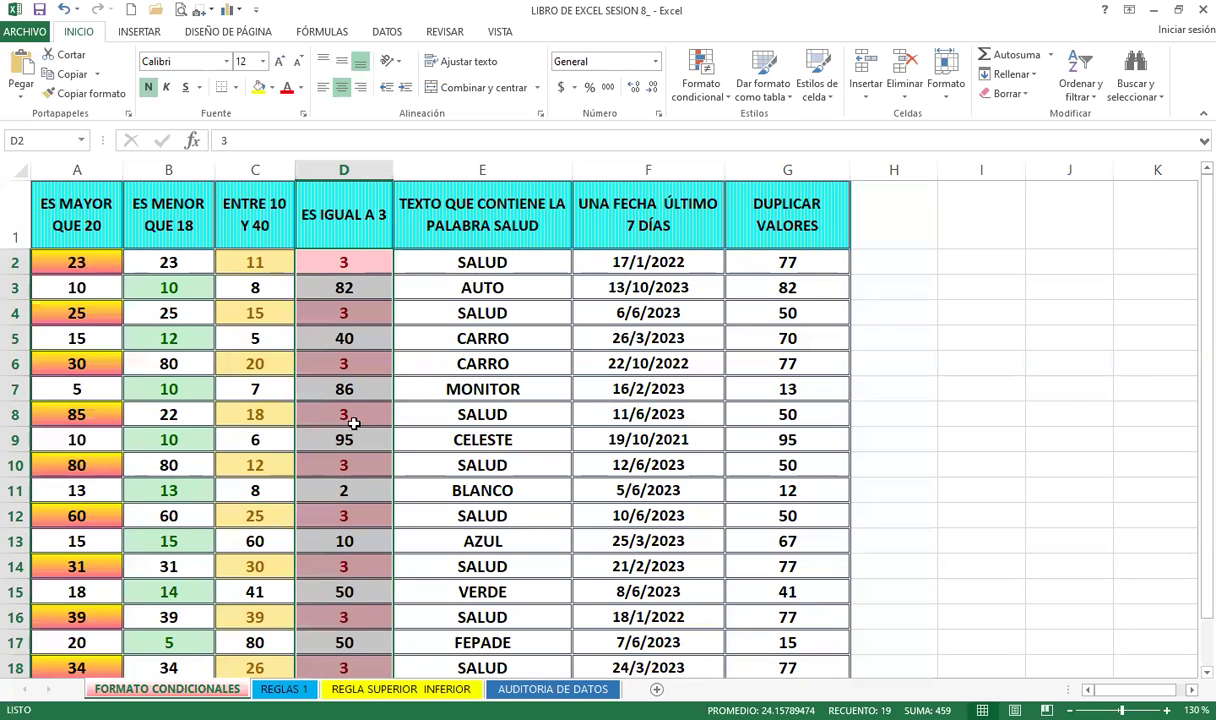
pyautogui.click(358, 260)
pyautogui.write('50')
pyautogui.press('Return')
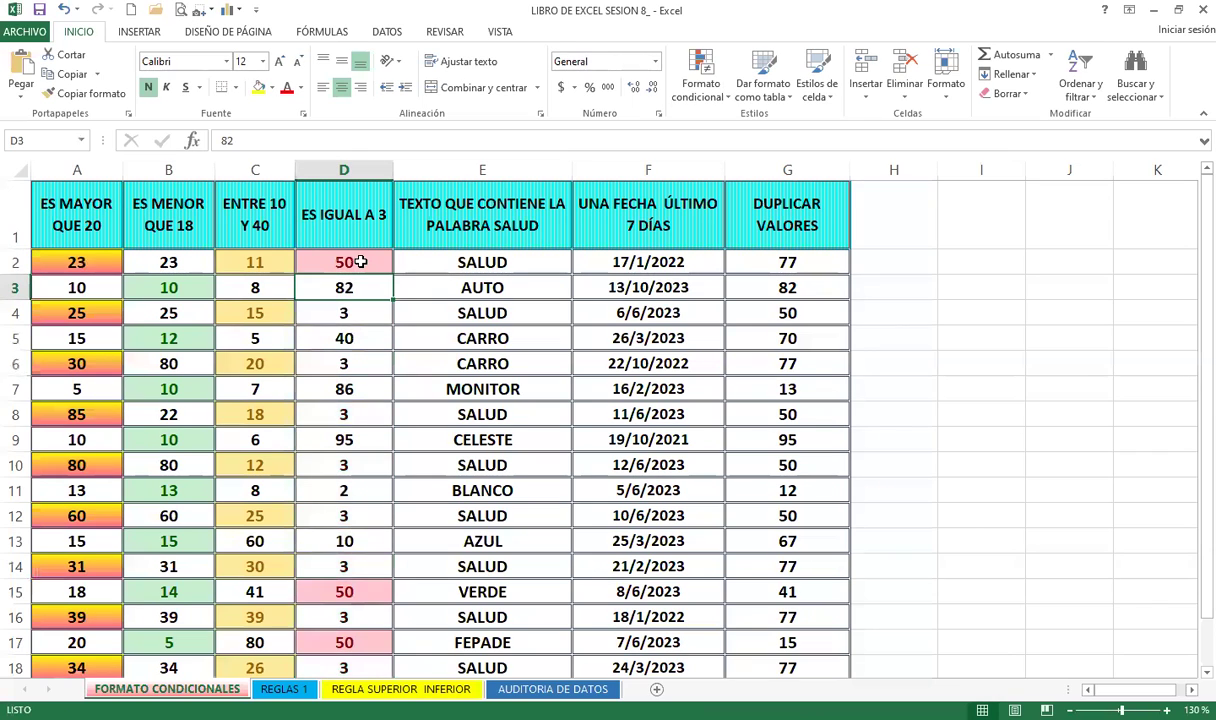
pyautogui.scroll(-2, 358, 400)
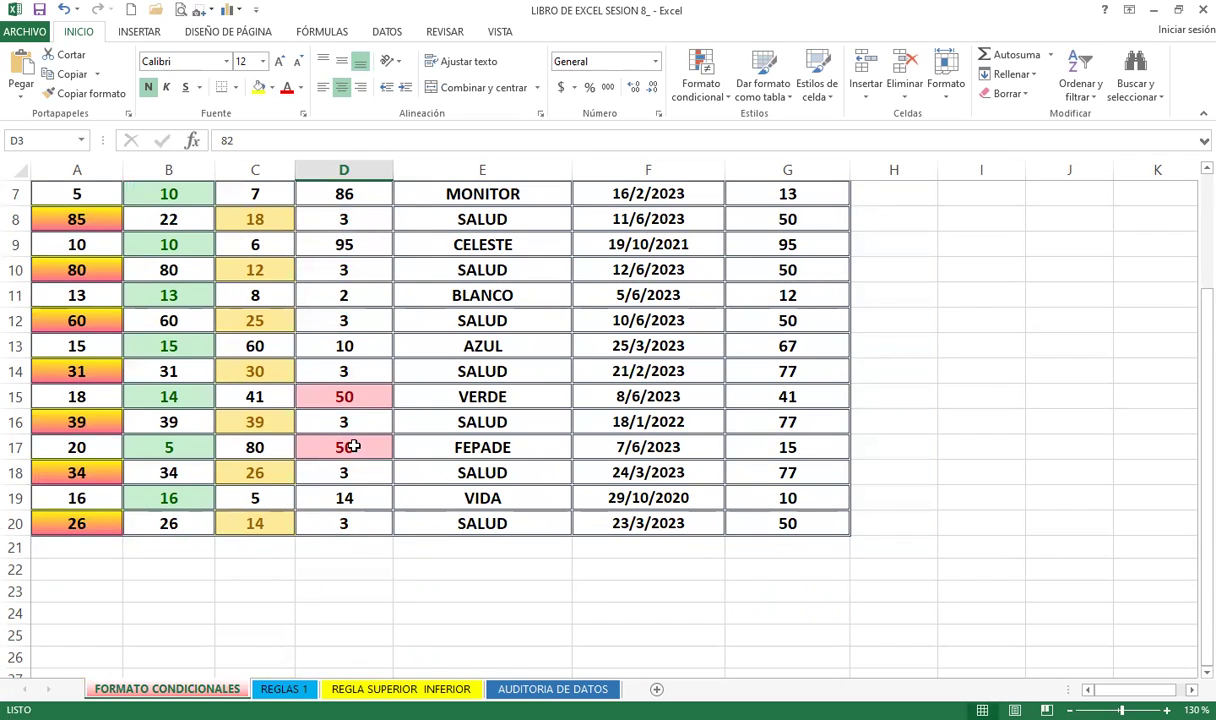
pyautogui.scroll(2, 352, 445)
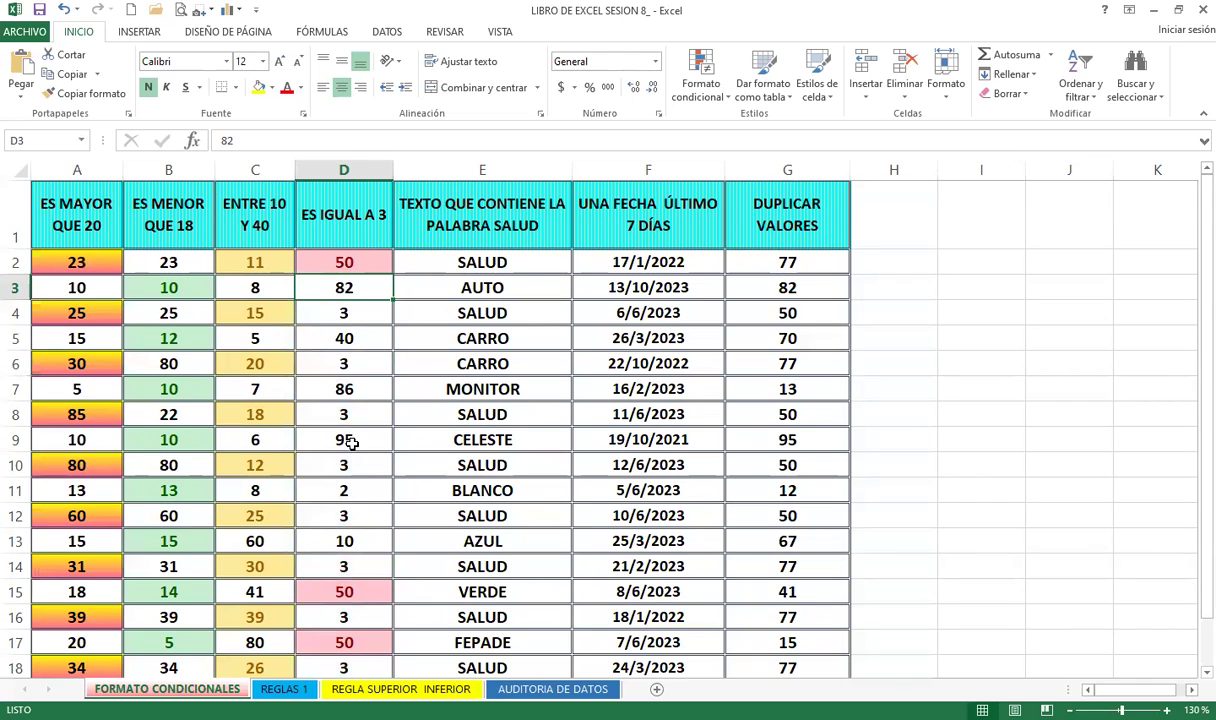
# - Change cell D2 to 10
pyautogui.click(366, 257)
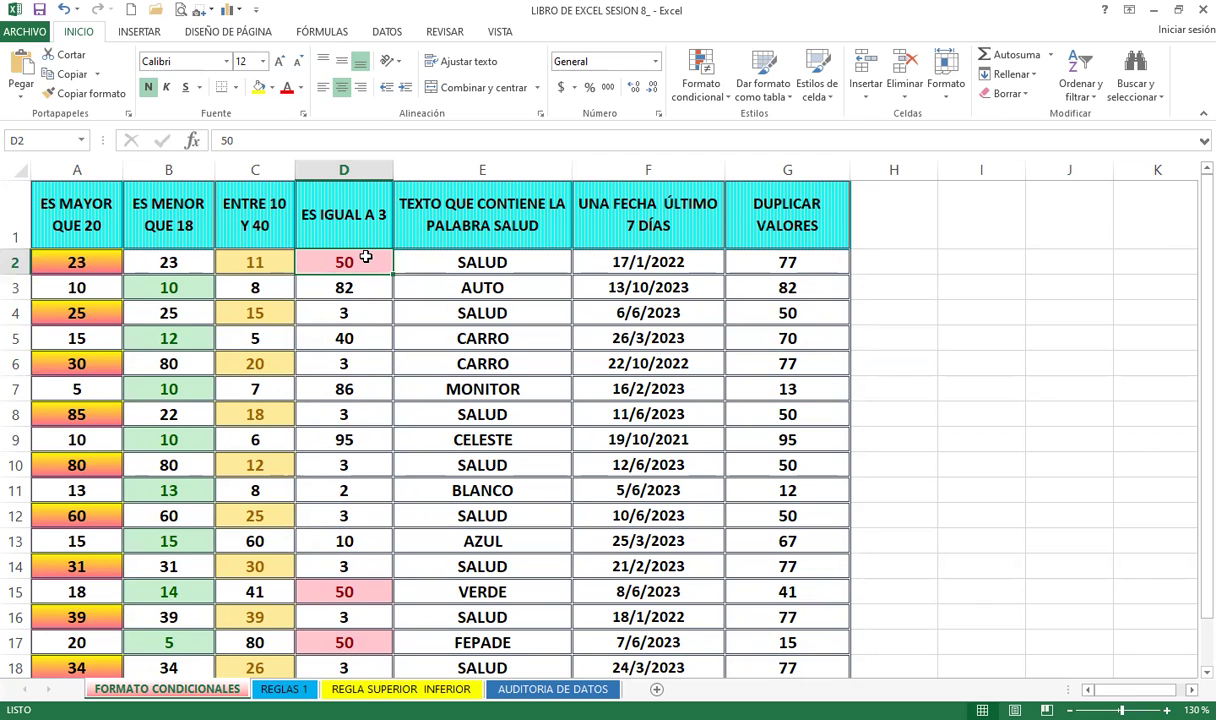
pyautogui.write('10')
pyautogui.press('Return')
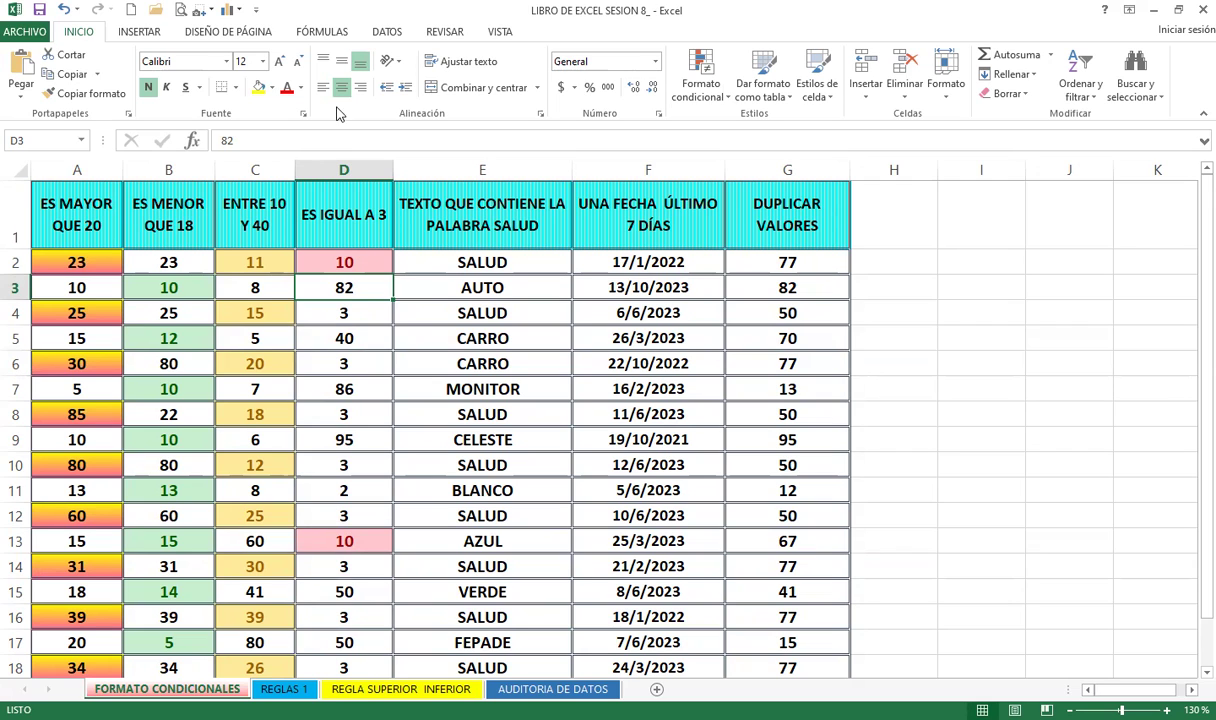
# - Inspect the D1 heading text, then set cell D2 back to 3
pyautogui.click(348, 228)
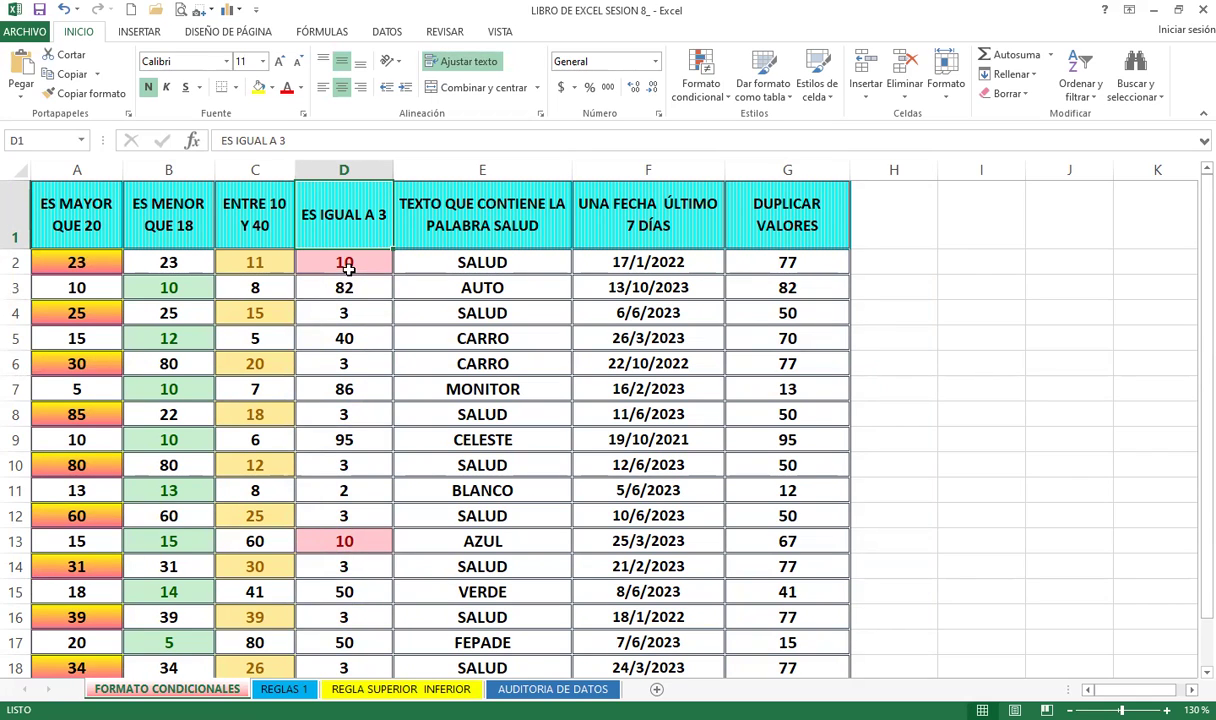
pyautogui.press('F2')
pyautogui.hotkey('shift', 'Home')
pyautogui.click(344, 263)
pyautogui.write('3')
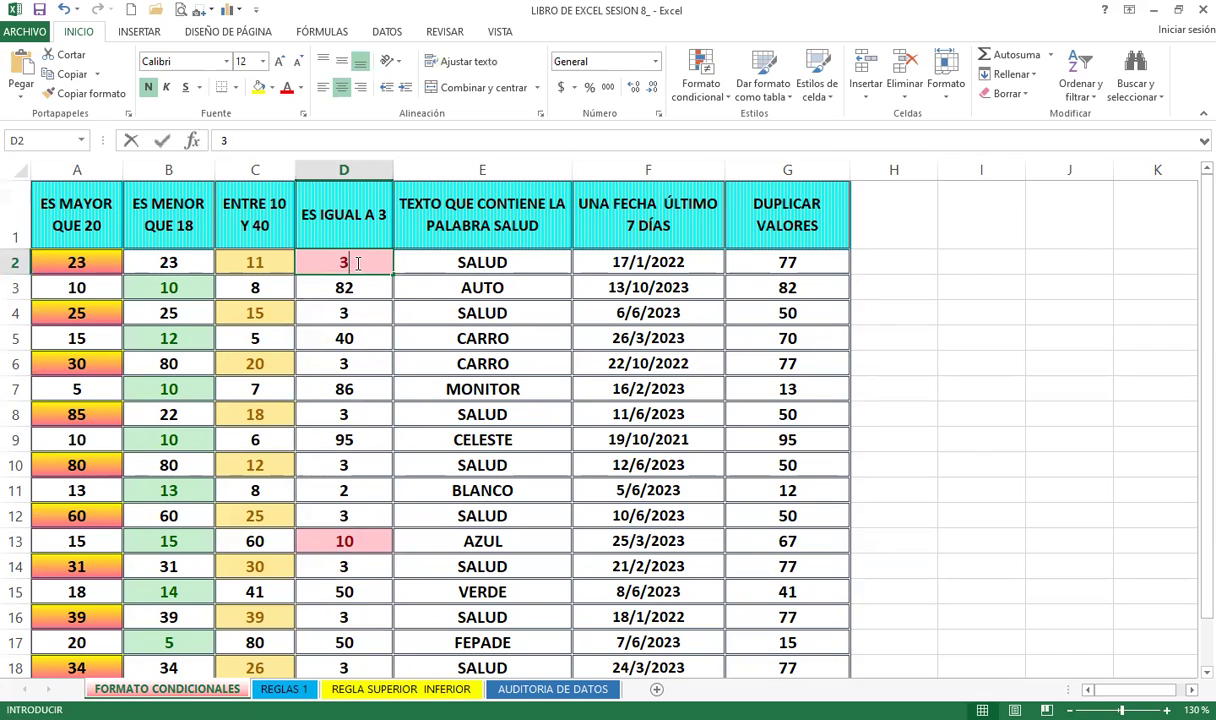
pyautogui.press('Return')
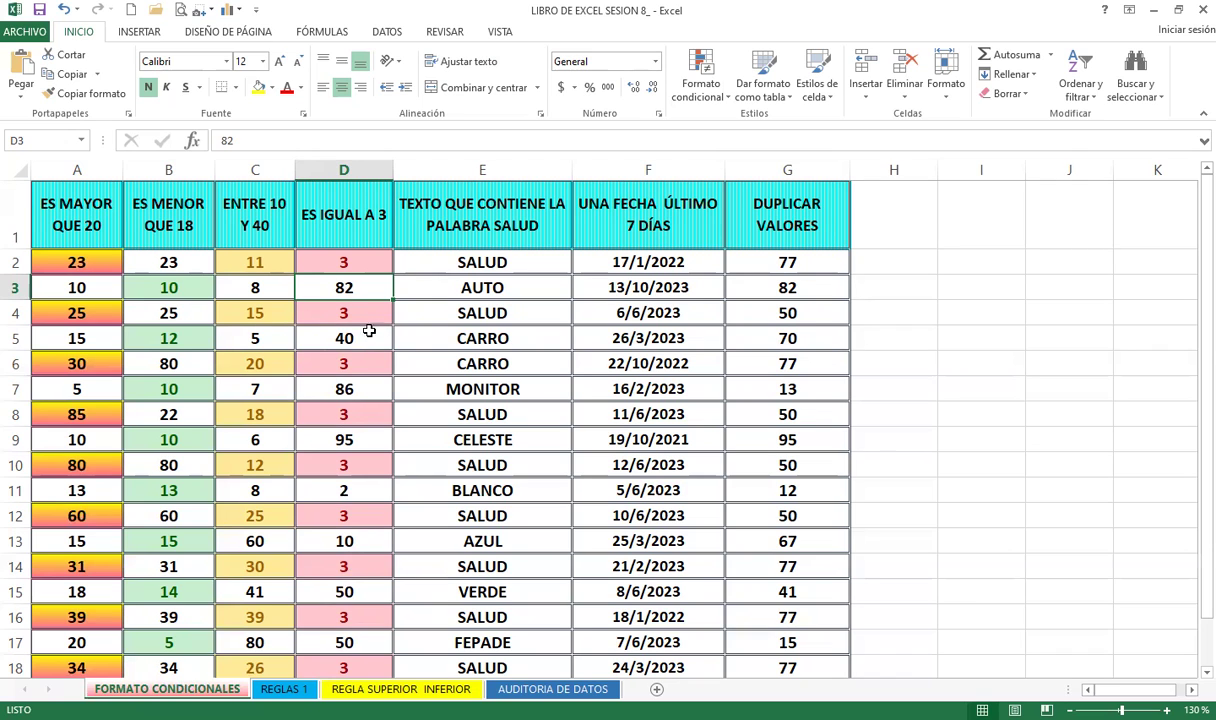
pyautogui.click(67, 262)
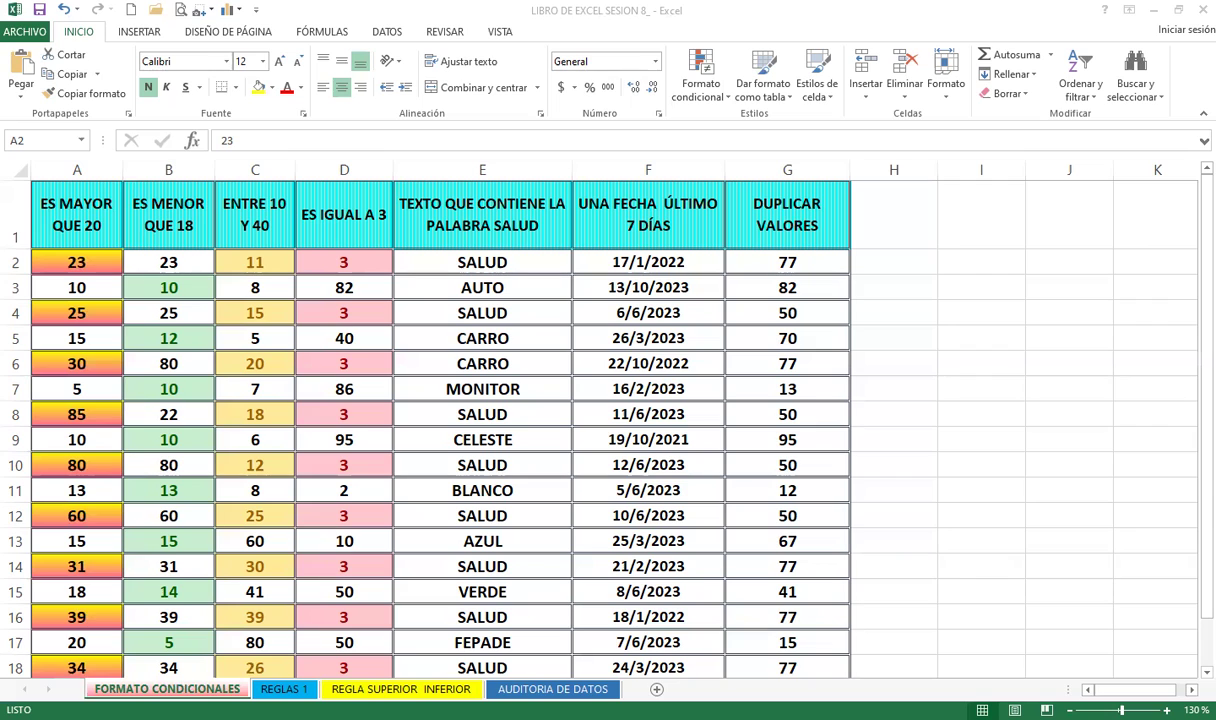
# - Select E2:E20 and show the Highlight Cells Rules list
pyautogui.click(460, 390)
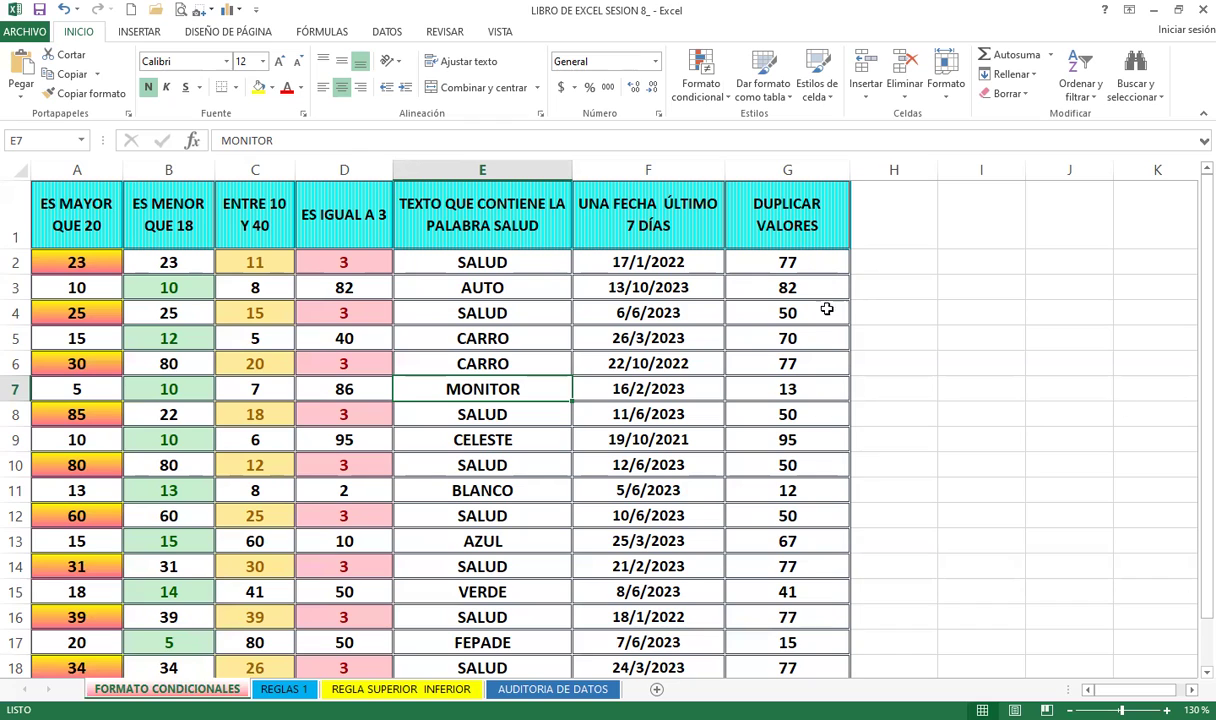
pyautogui.moveTo(522, 268); pyautogui.dragTo(527, 631)
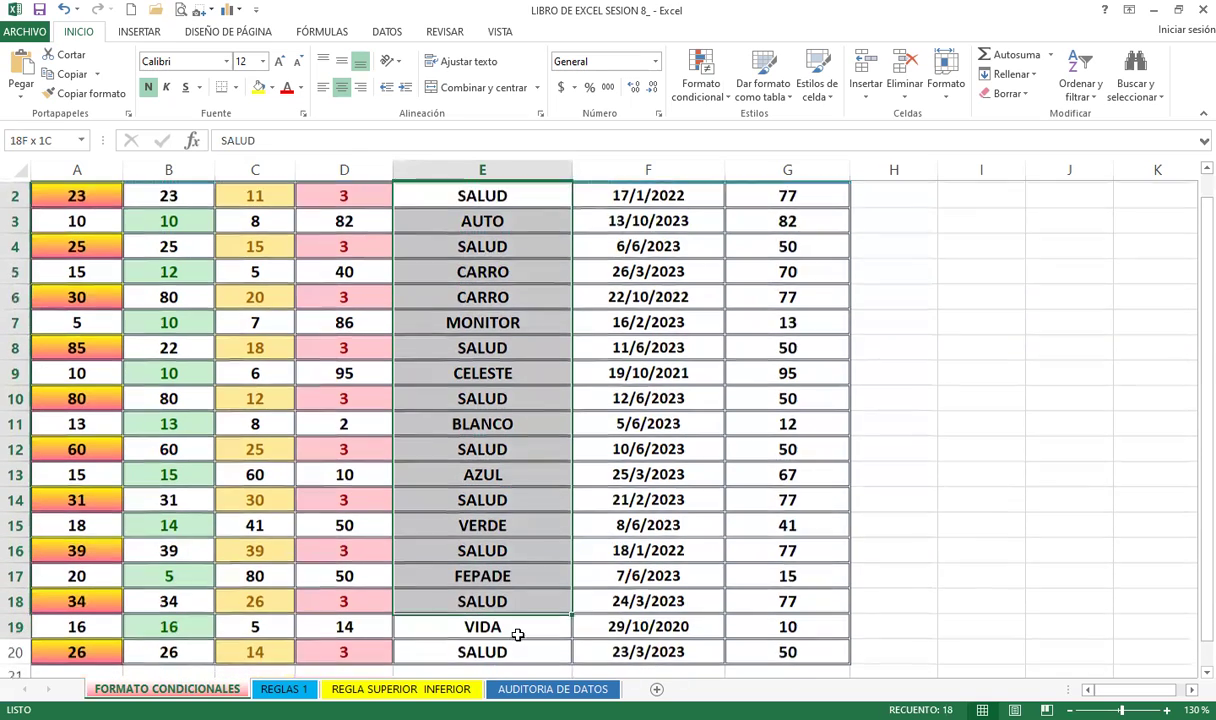
pyautogui.scroll(1, 556, 524)
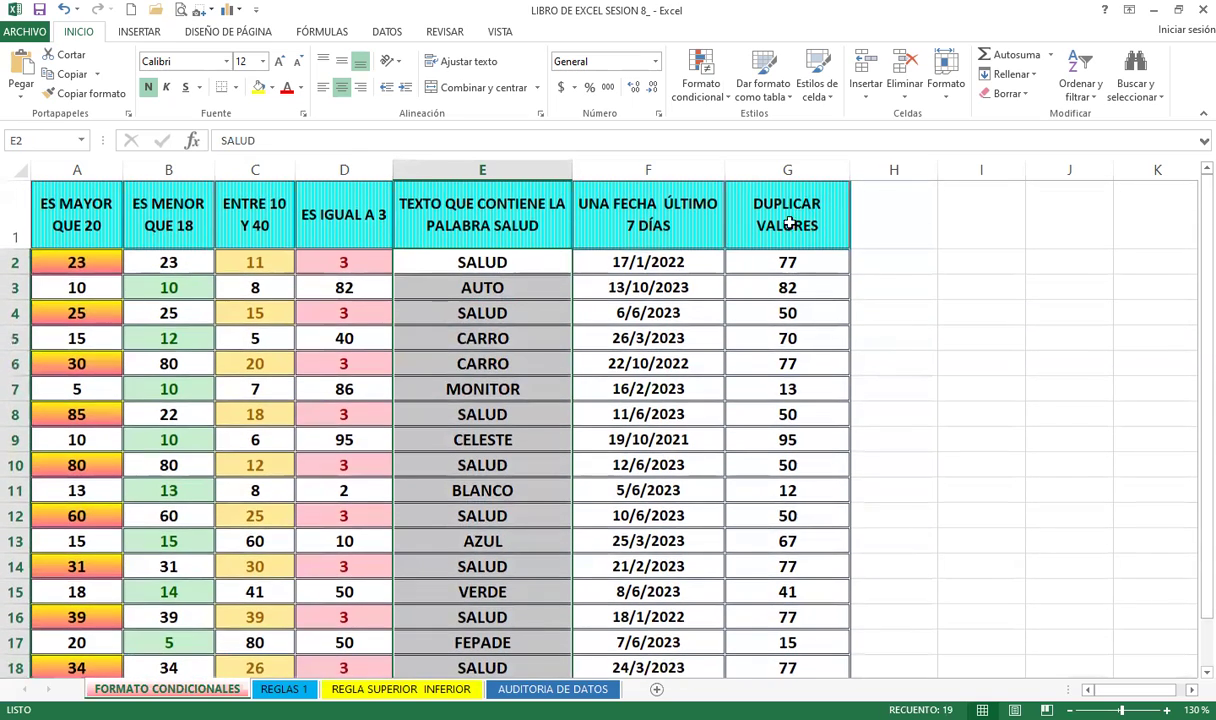
pyautogui.click(697, 100)
pyautogui.moveTo(766, 123)
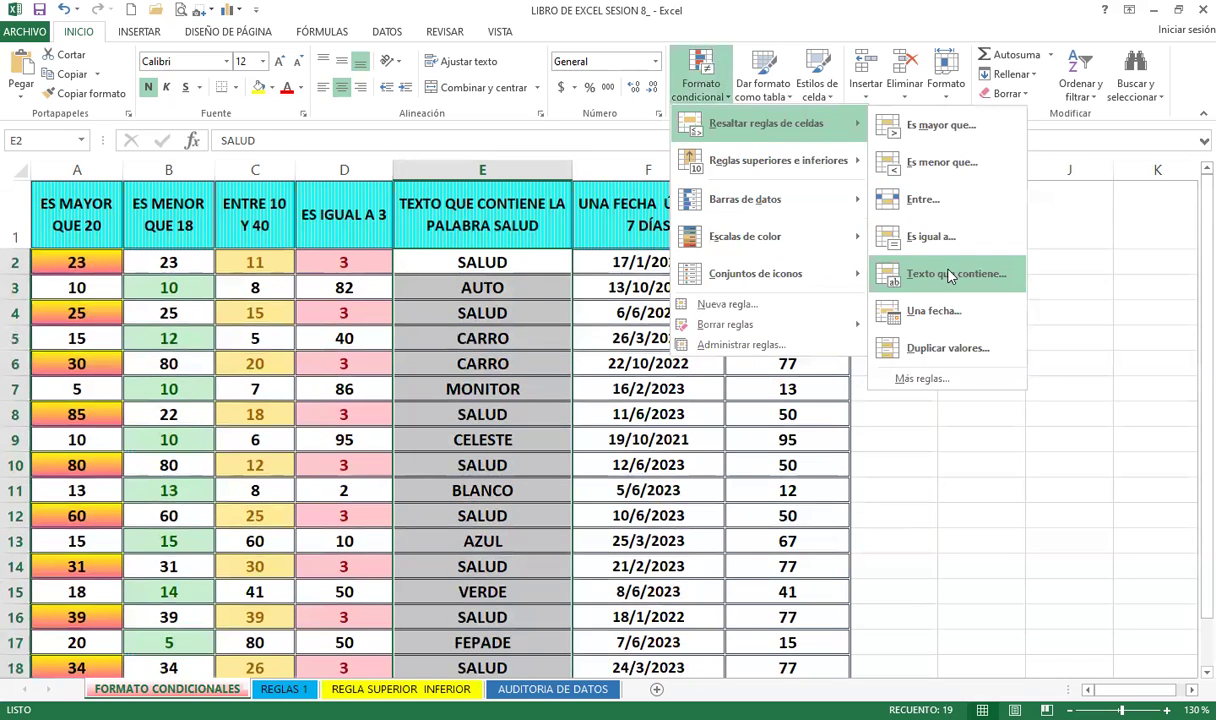
# - Start a Text That Contains rule matching cell E2 with a custom format
pyautogui.press('Return')
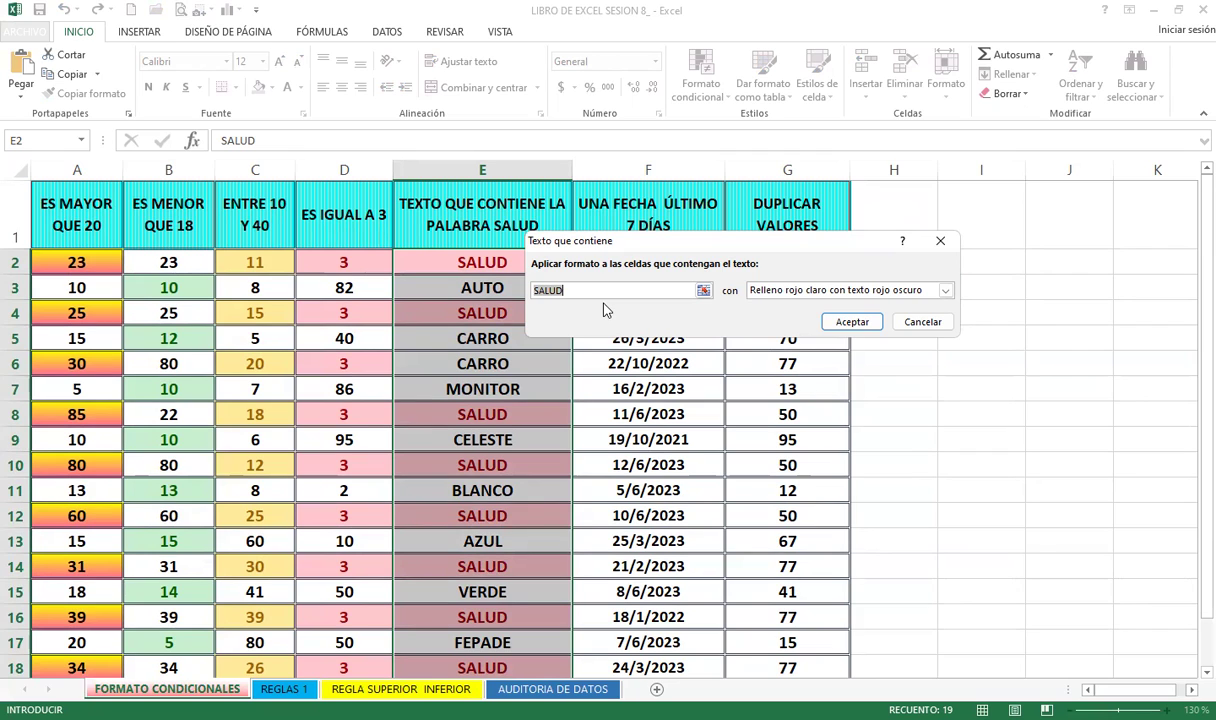
pyautogui.click(456, 258)
pyautogui.click(786, 290)
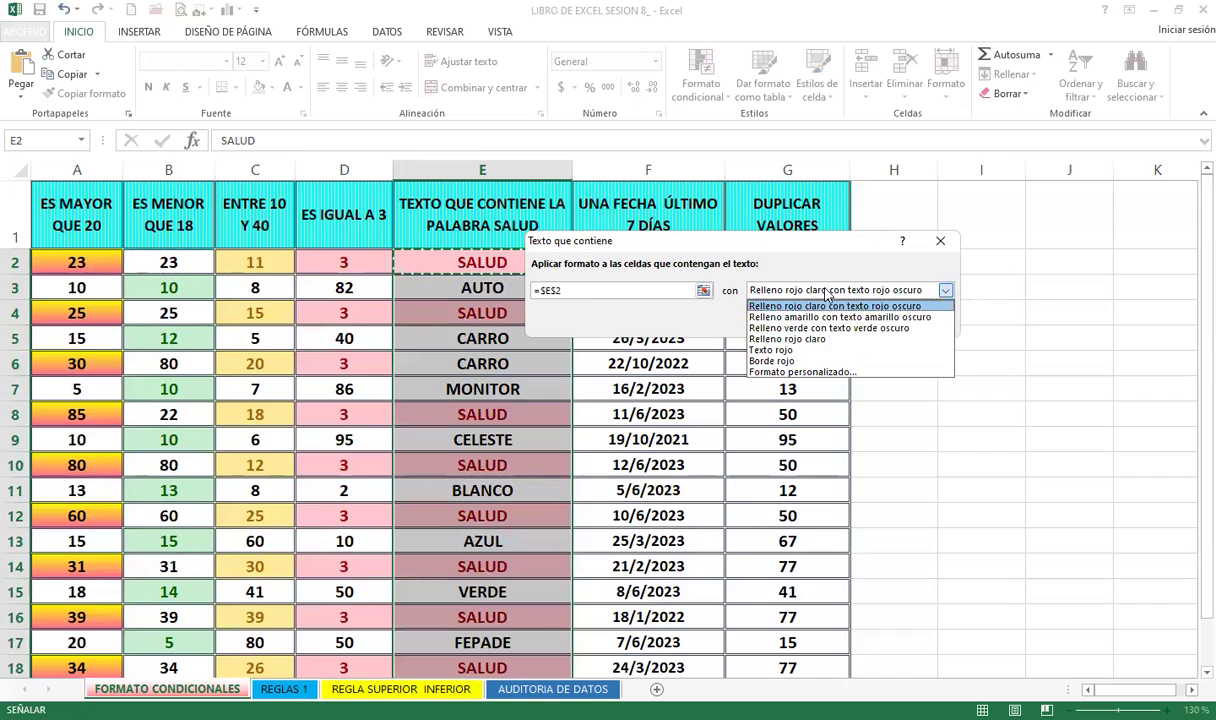
pyautogui.click(790, 372)
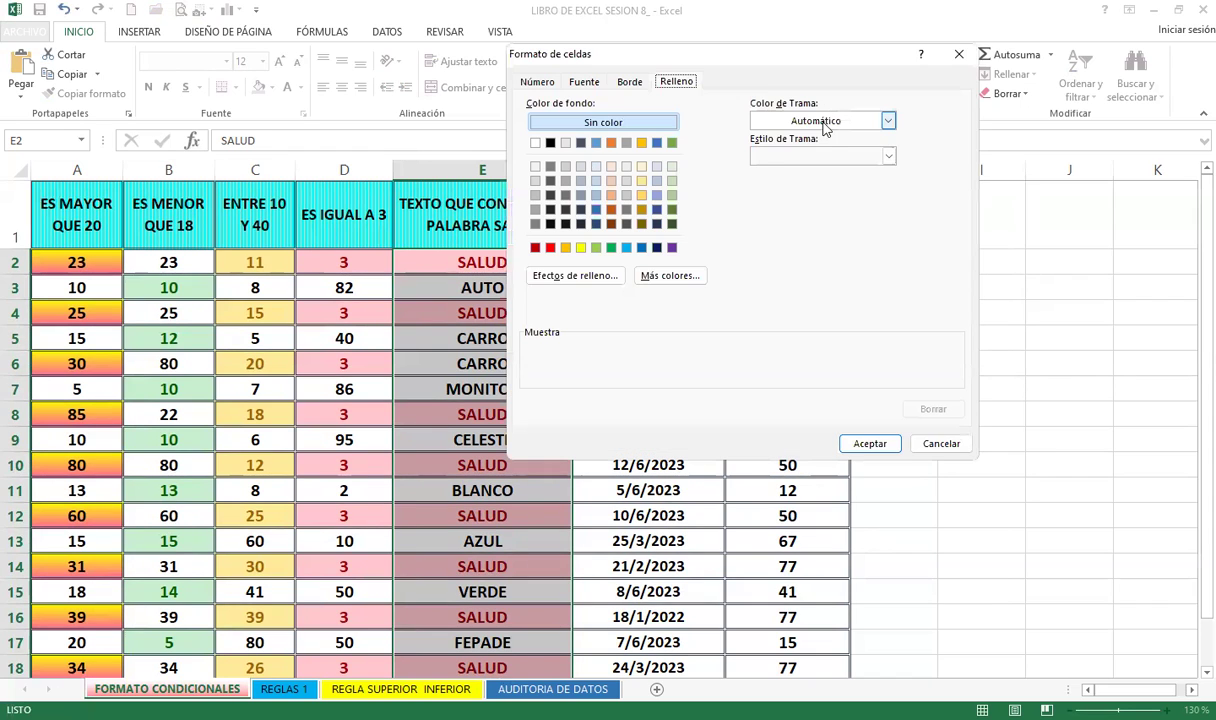
# - Set the custom fill to a green thin vertical-stripe pattern
pyautogui.click(886, 120)
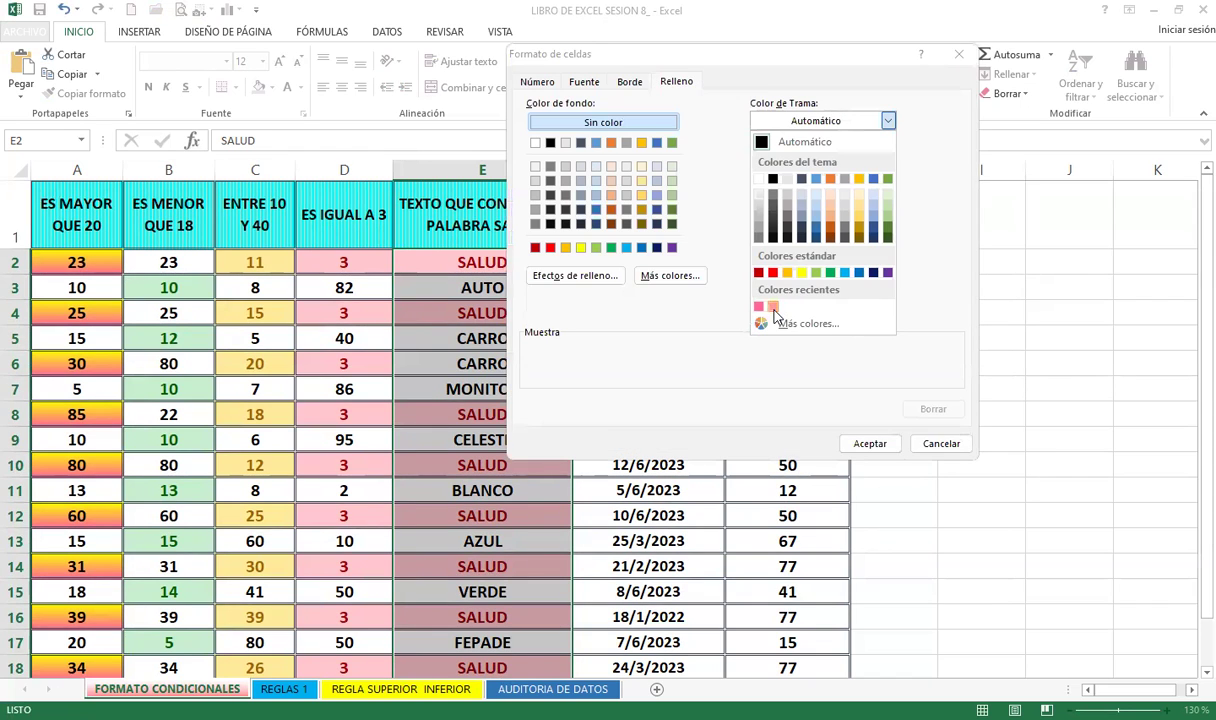
pyautogui.click(816, 272)
pyautogui.click(803, 156)
pyautogui.click(787, 221)
pyautogui.click(869, 444)
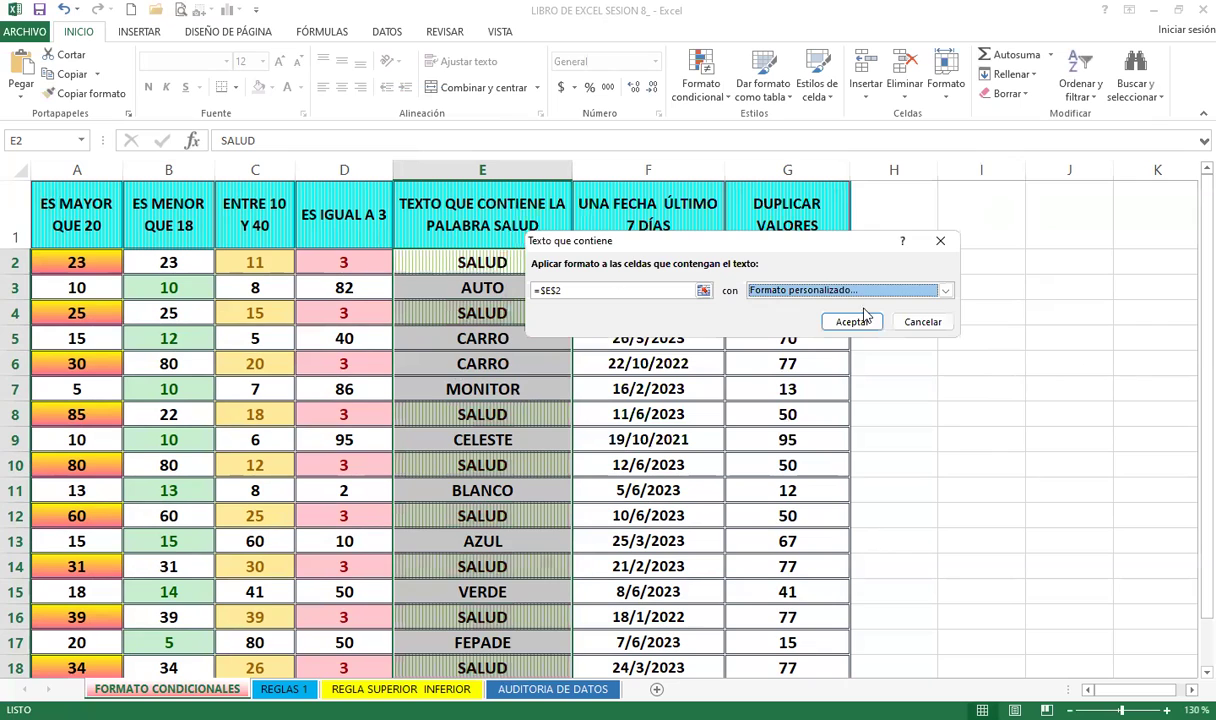
# - Keep the custom striped format and apply the text-contains rule
pyautogui.click(945, 290)
pyautogui.click(780, 368)
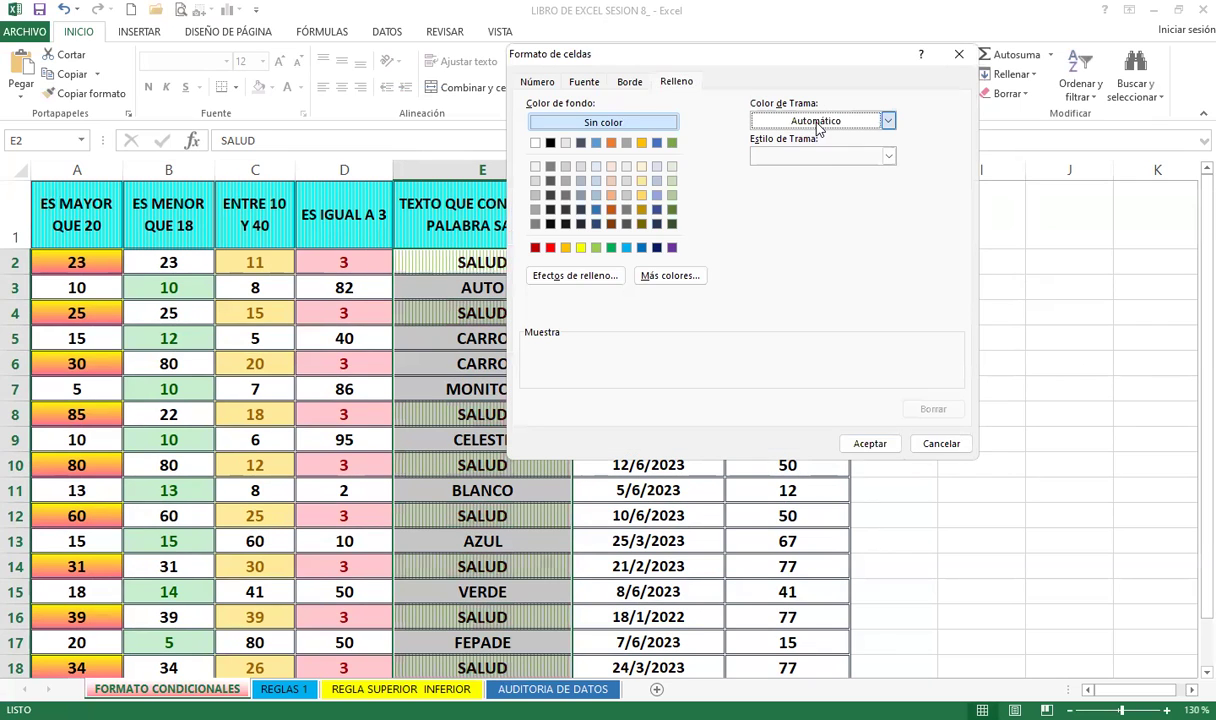
pyautogui.click(818, 122)
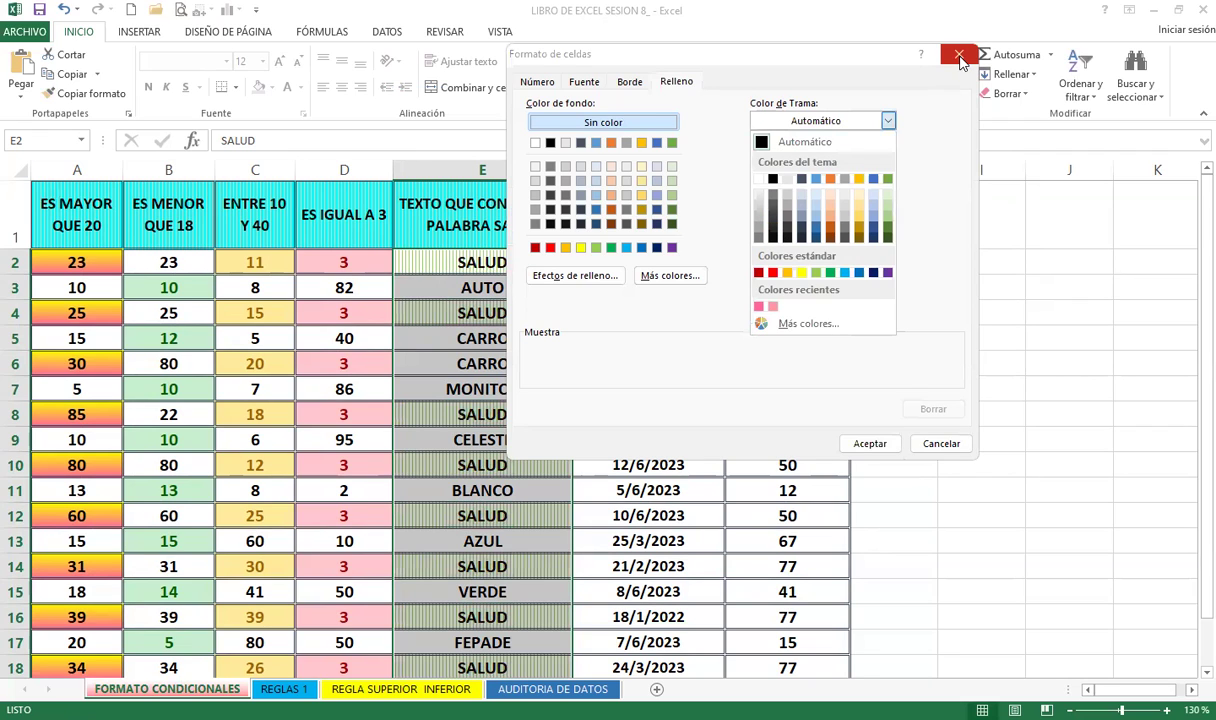
pyautogui.click(950, 448)
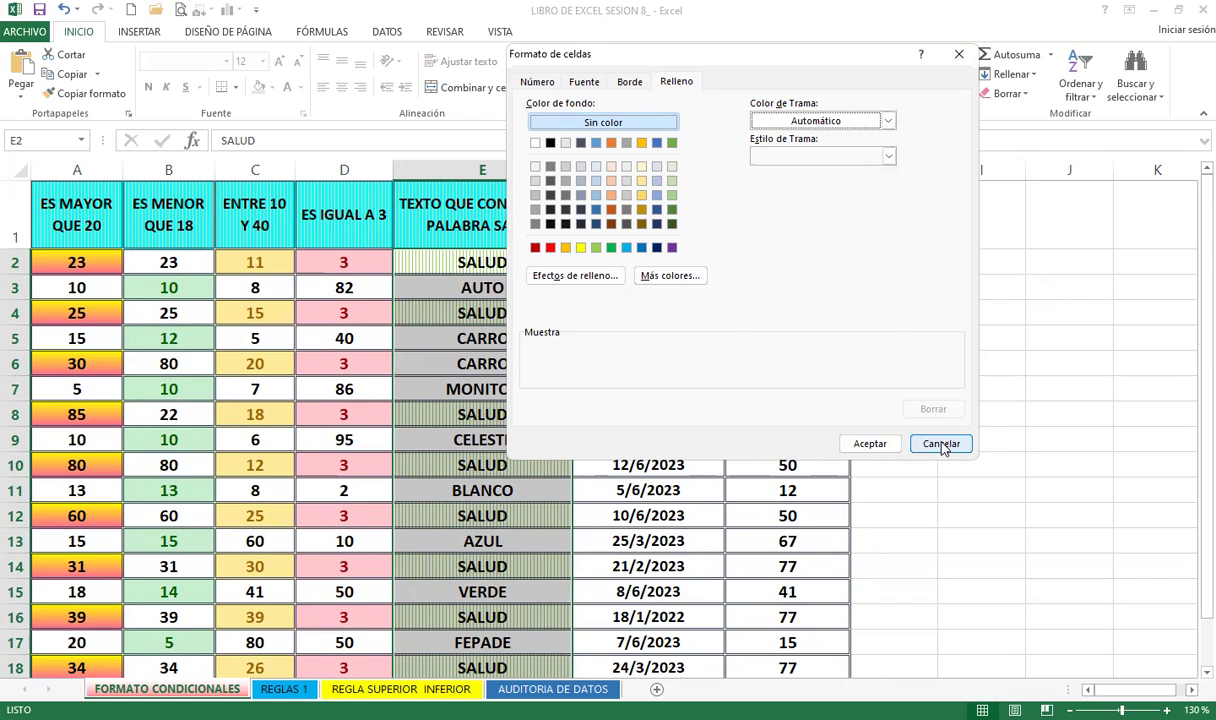
pyautogui.click(912, 446)
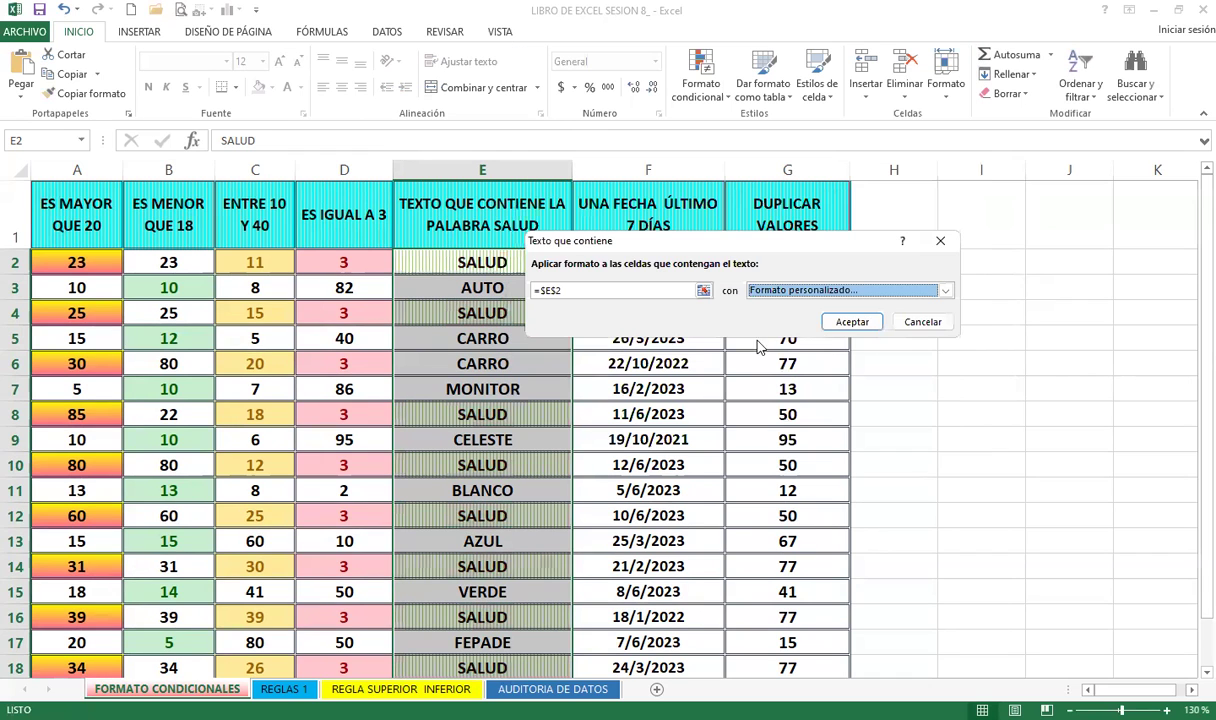
pyautogui.click(850, 321)
pyautogui.click(533, 264)
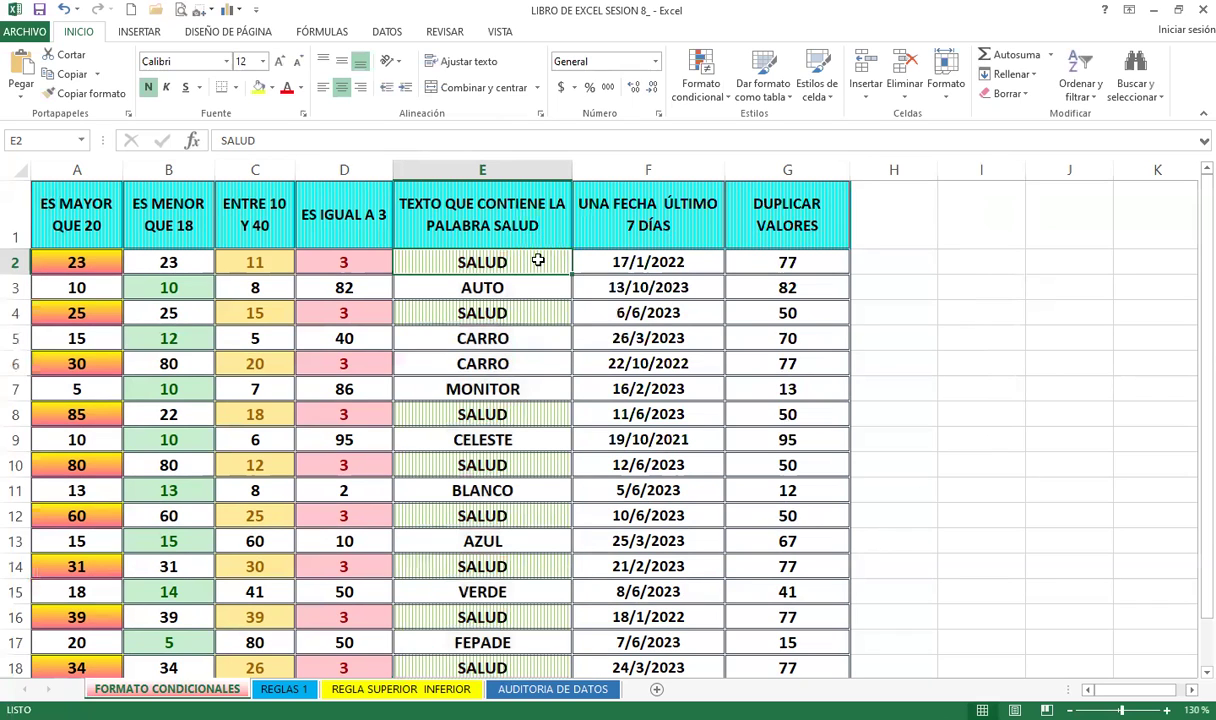
pyautogui.write('auto')
pyautogui.press('BackSpace')
pyautogui.press('BackSpace')
pyautogui.press('BackSpace')
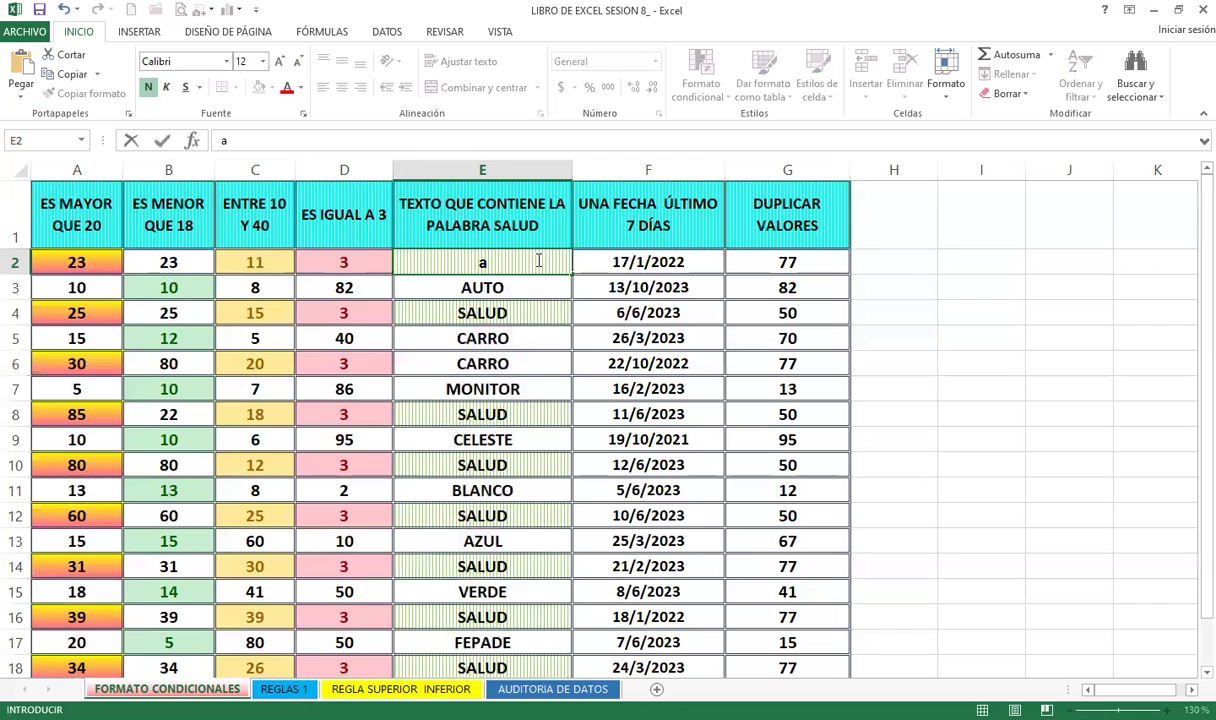
pyautogui.write('uto')
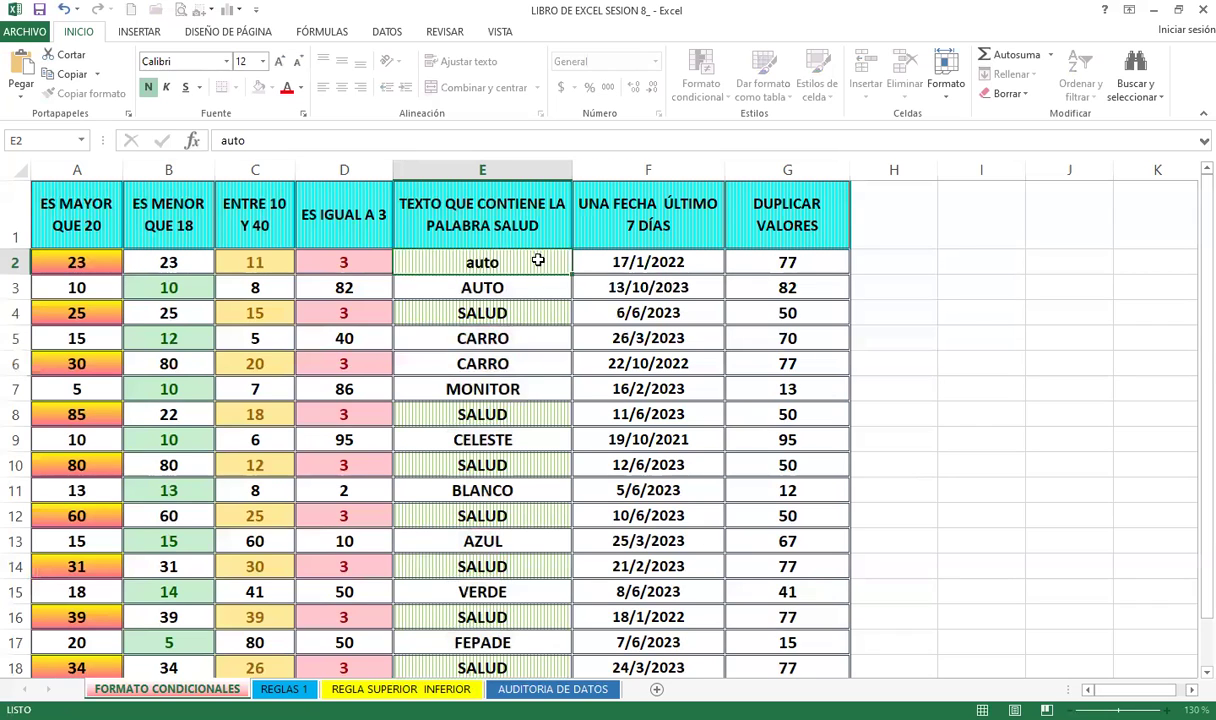
pyautogui.press('Return')
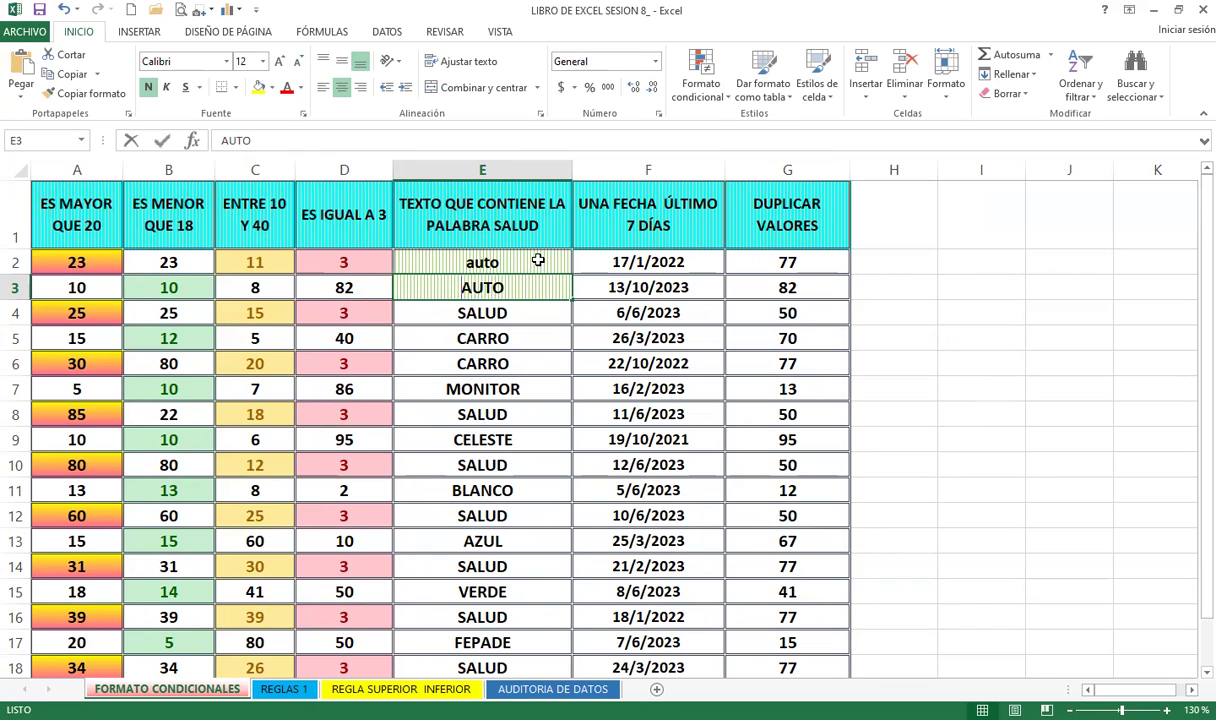
pyautogui.write('AUTO')
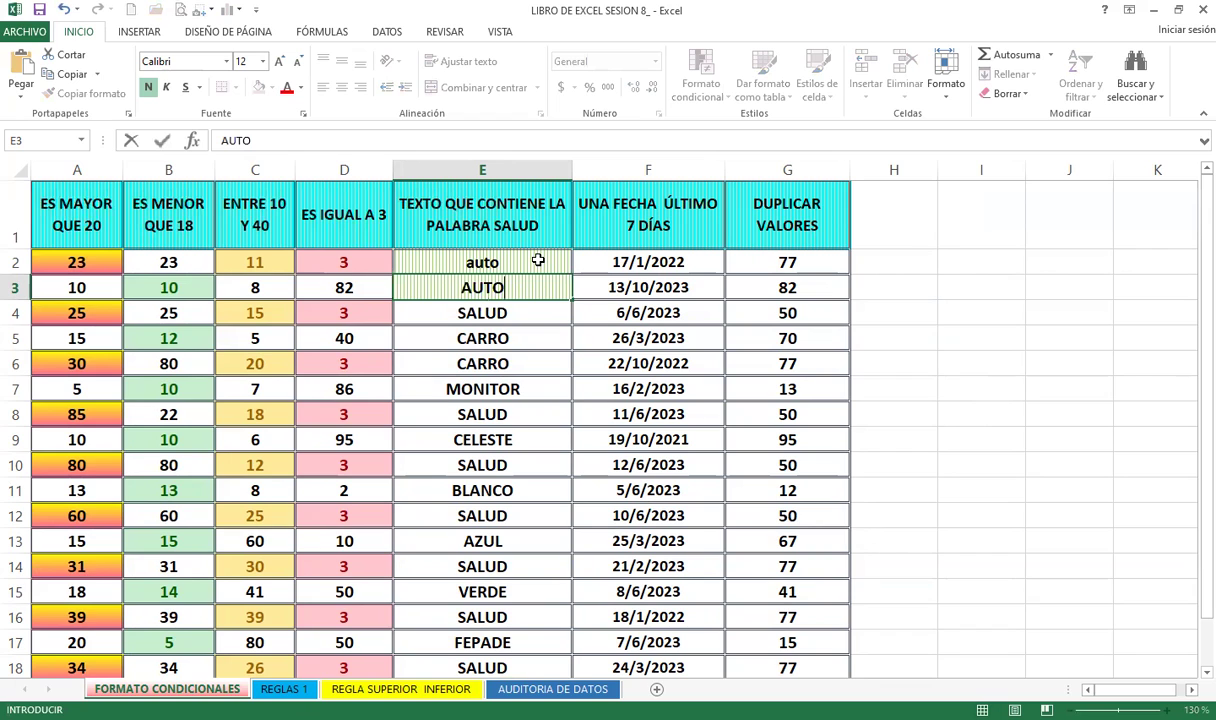
pyautogui.click(538, 260)
pyautogui.write('AUL')
pyautogui.press('BackSpace')
pyautogui.write('TO')
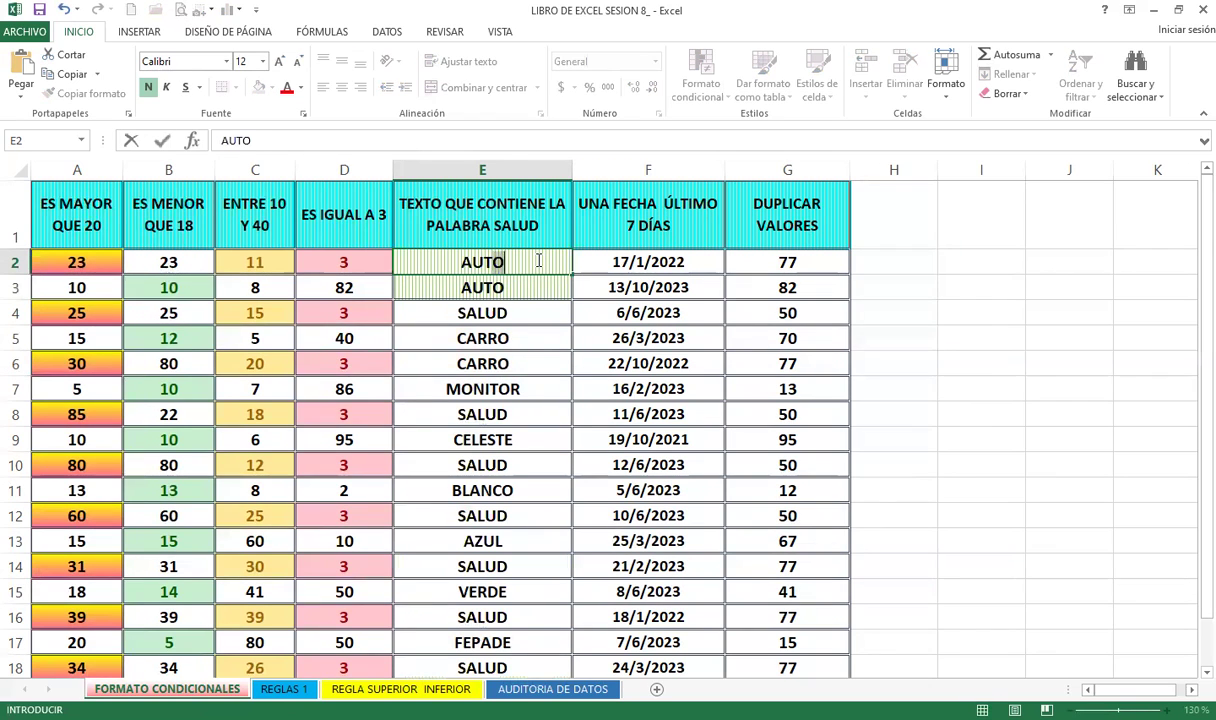
pyautogui.press('Return')
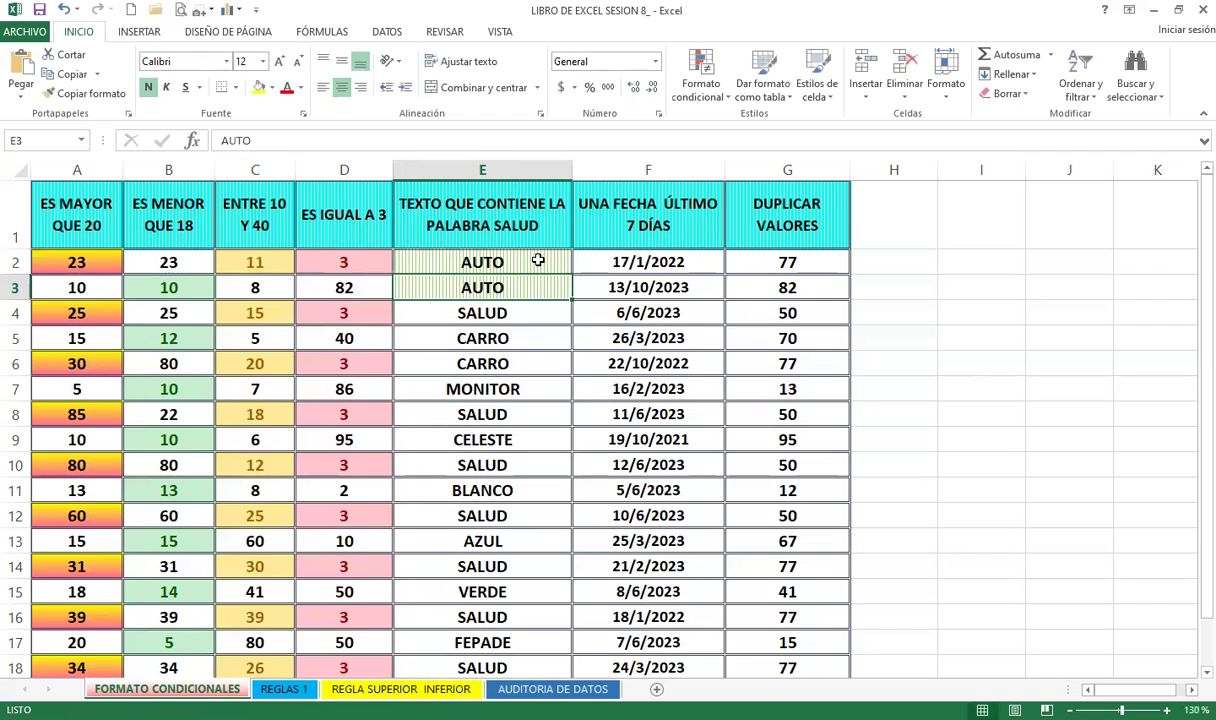
pyautogui.write('BLANCO')
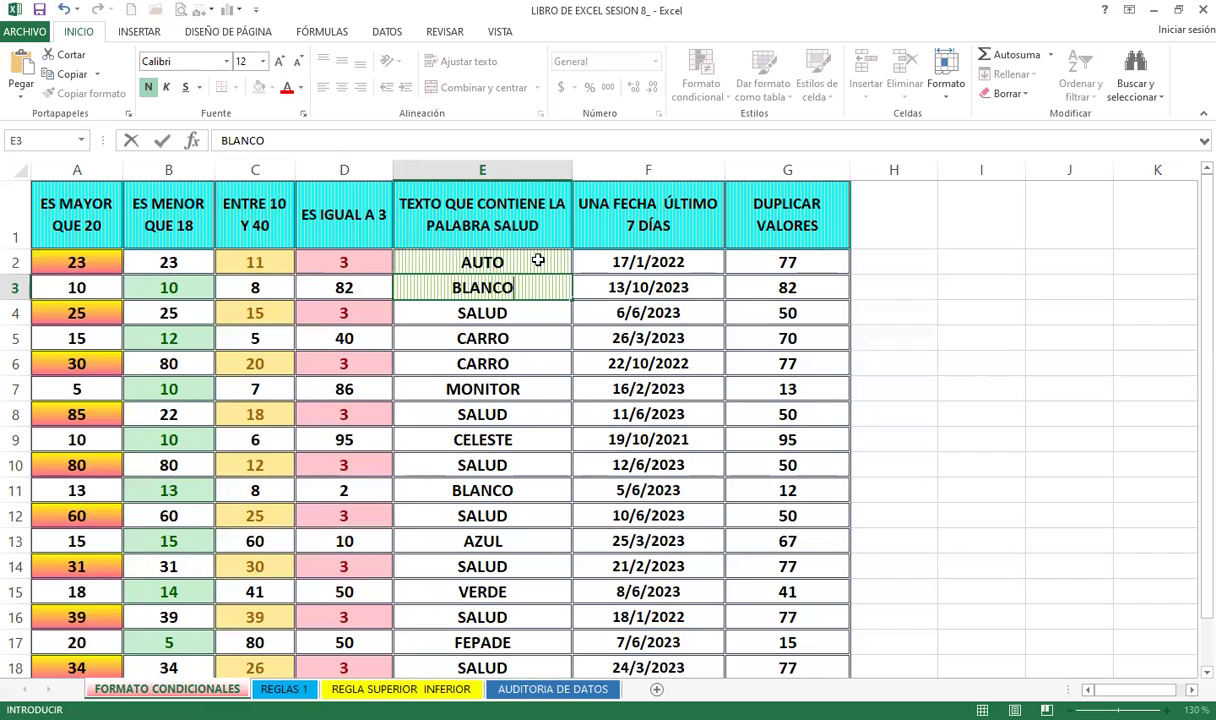
pyautogui.click(516, 312)
pyautogui.hotkey('ctrl', 'z')
pyautogui.click(526, 262)
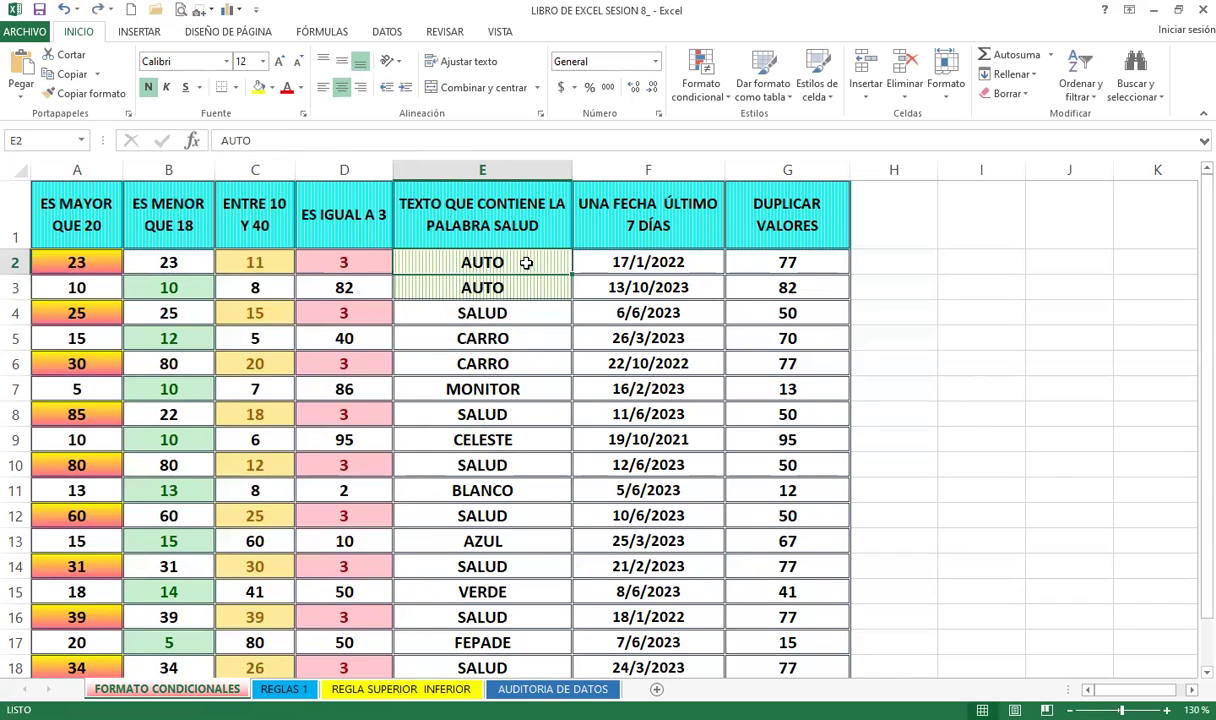
pyautogui.write('BLANCO')
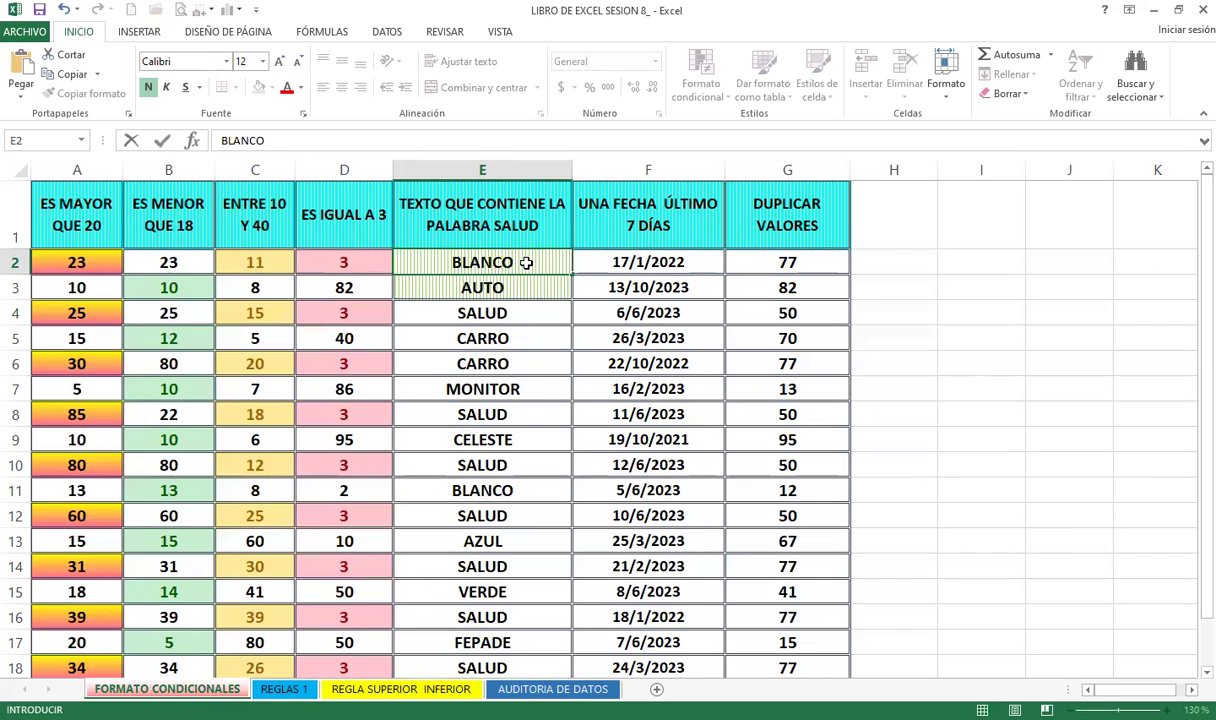
pyautogui.press('Return')
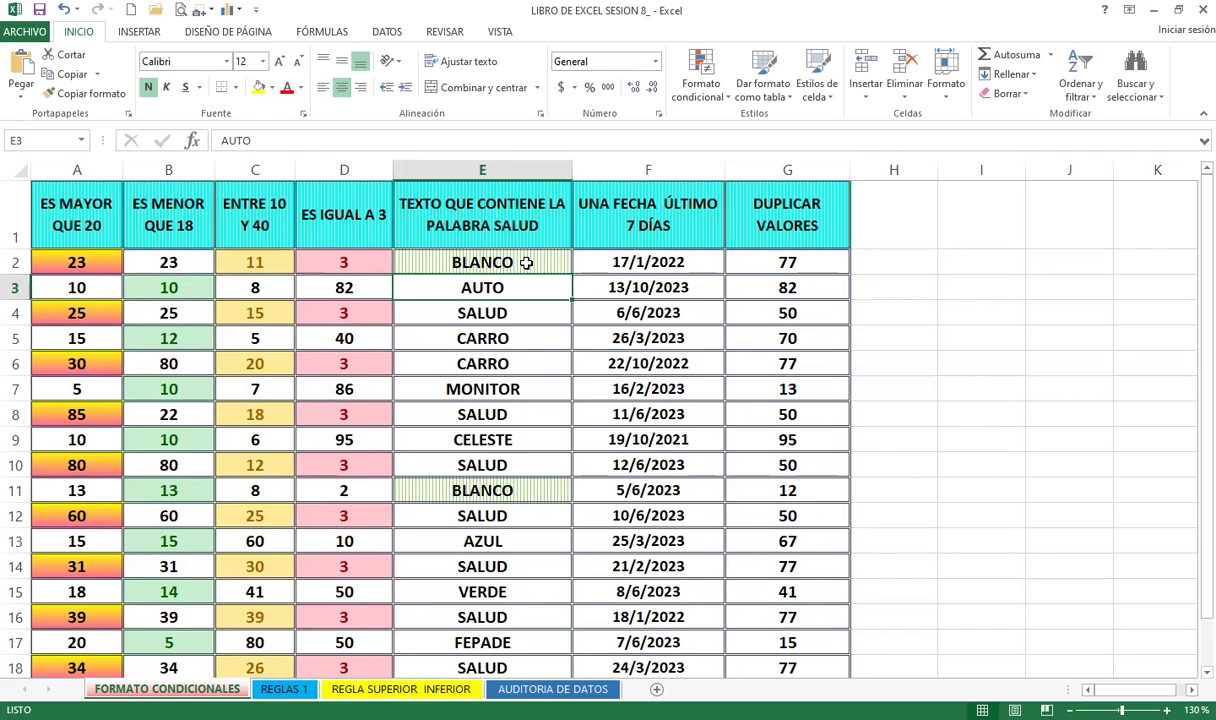
pyautogui.click(527, 263)
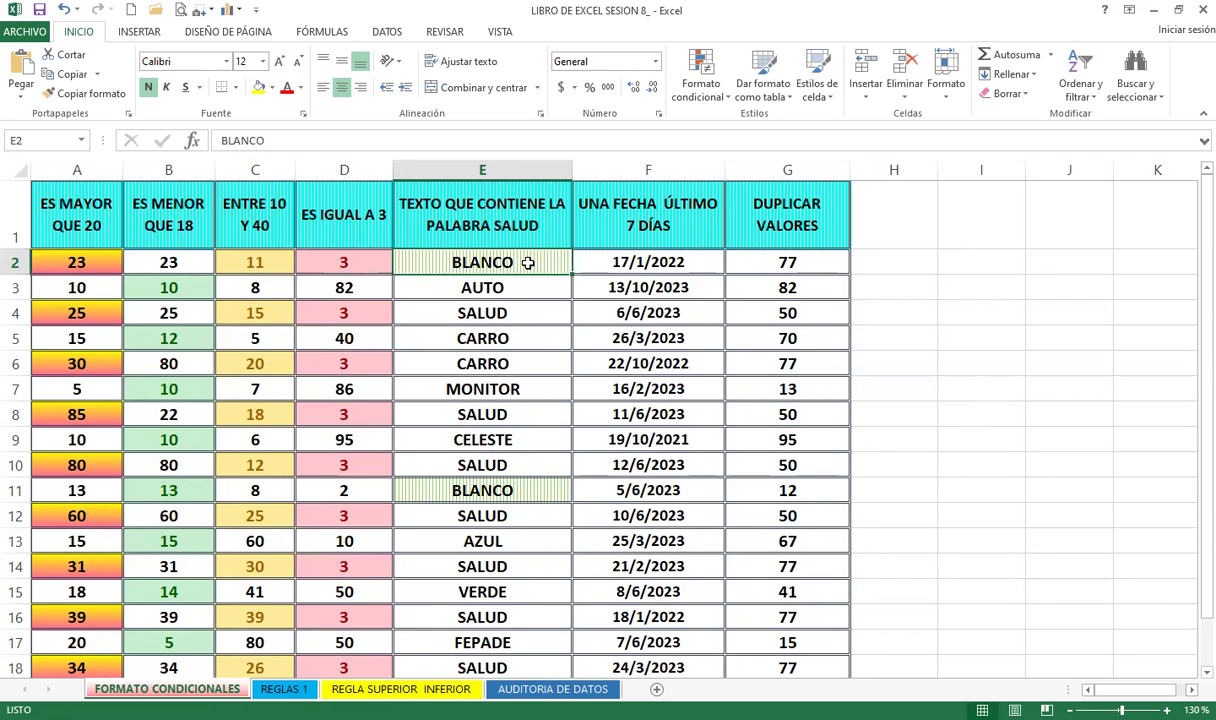
pyautogui.write('SALUD')
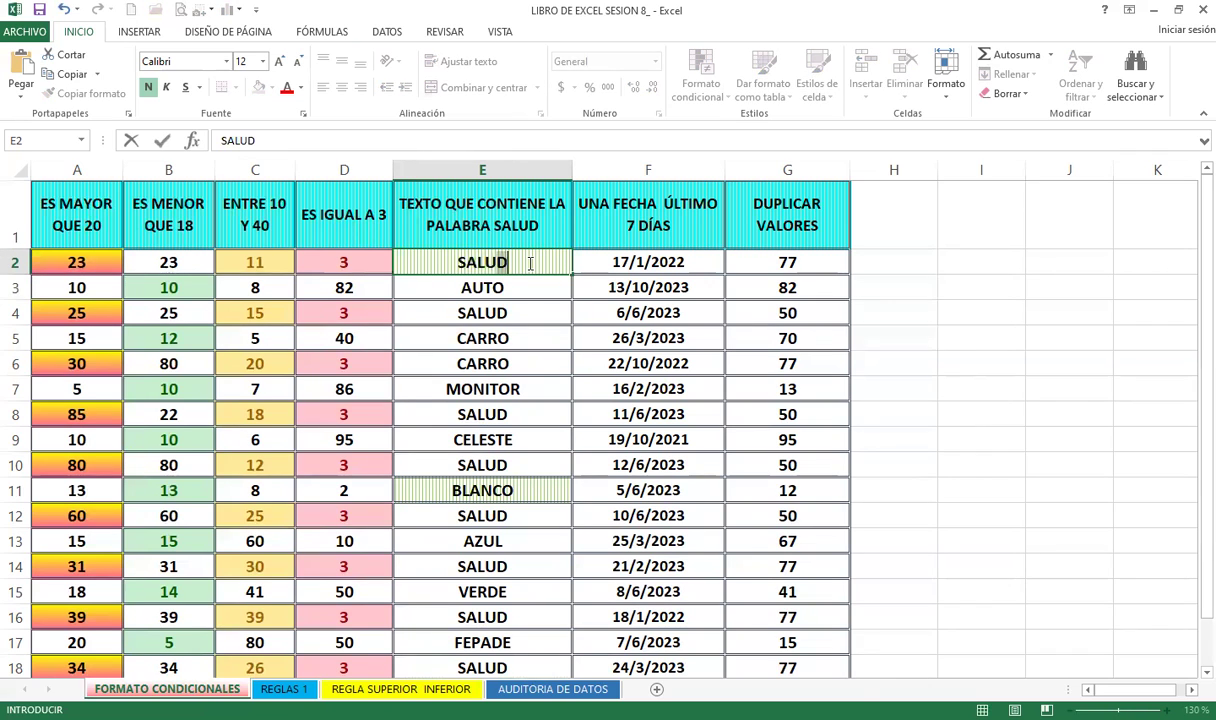
pyautogui.press('Return')
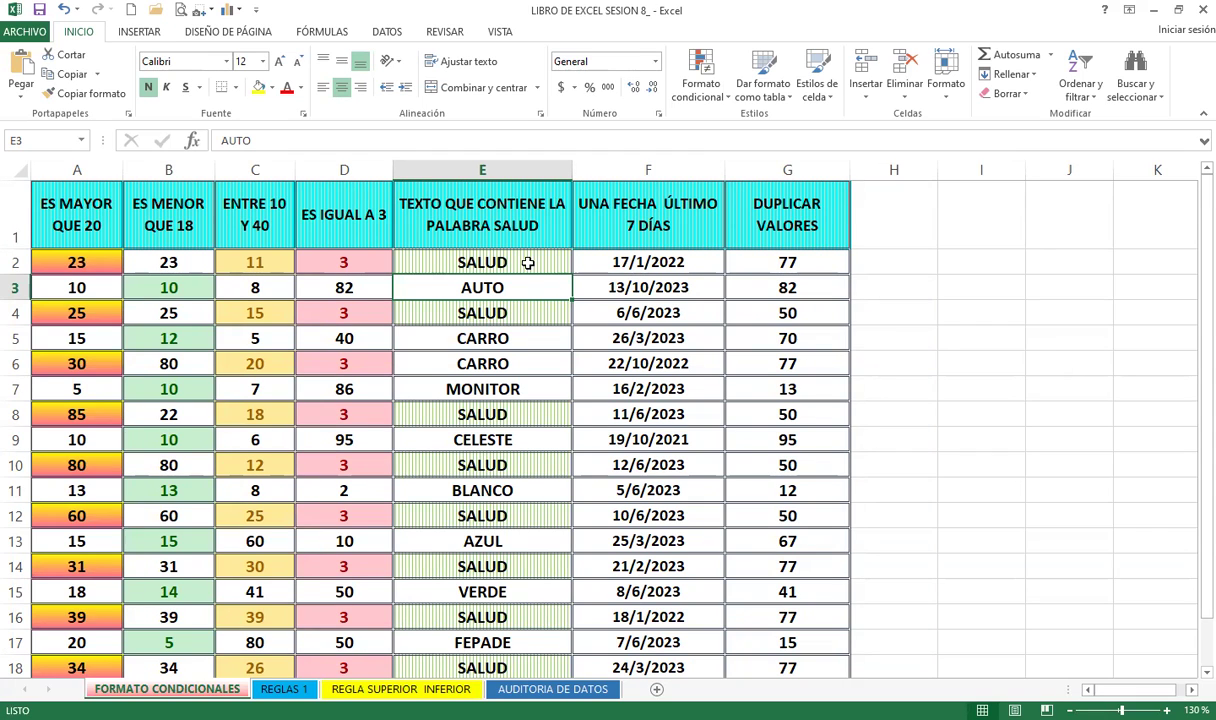
# - Replace the dates in F3 and F5 with 29/8/2023 and 27/8/2023
pyautogui.click(526, 352)
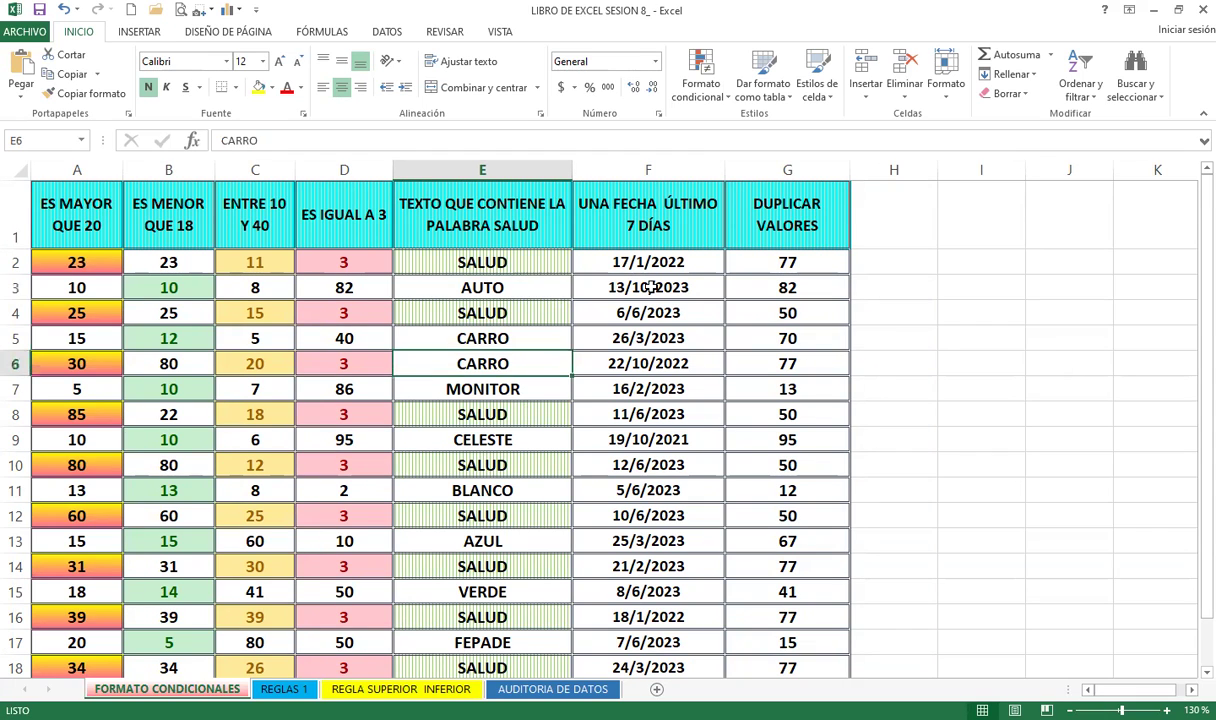
pyautogui.click(608, 262)
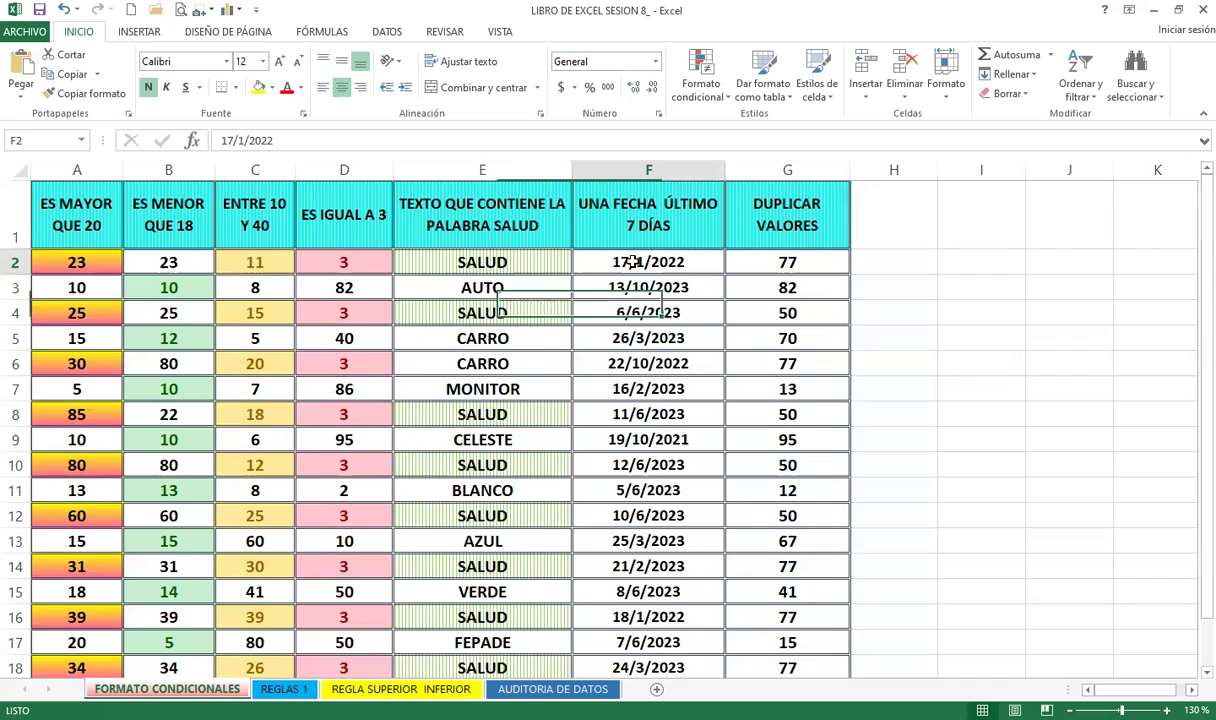
pyautogui.click(694, 288)
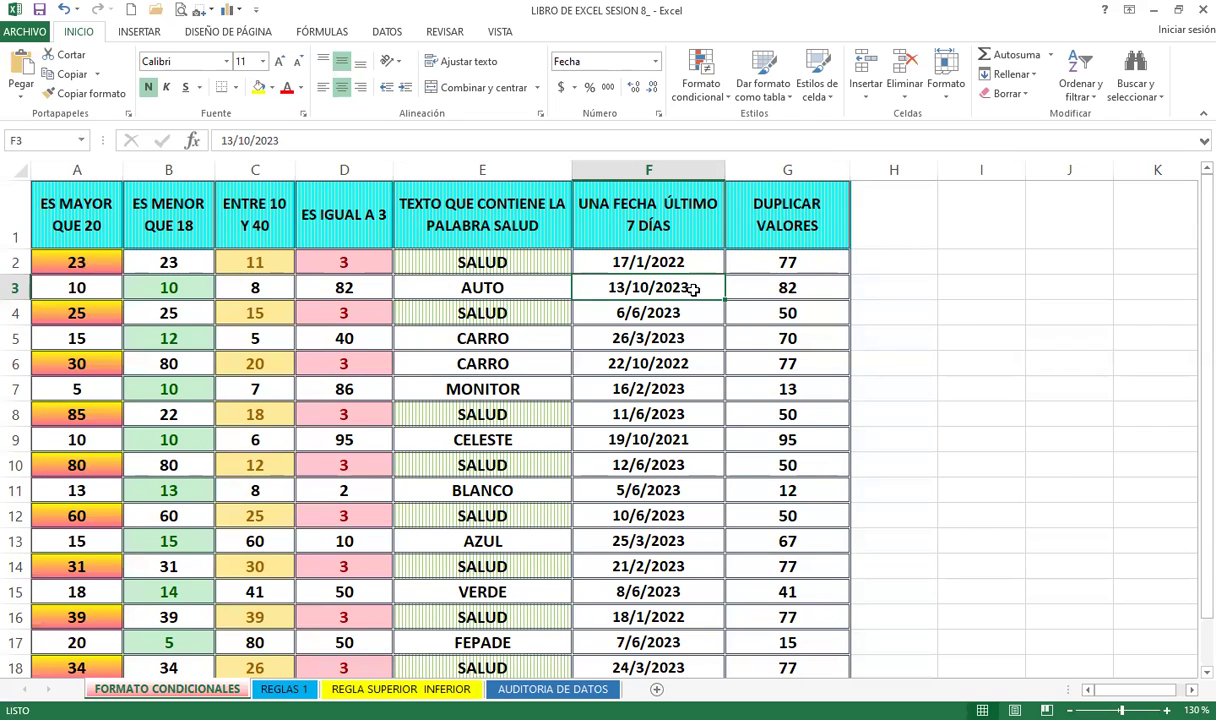
pyautogui.write('29/8/2023')
pyautogui.press('Return')
pyautogui.press('Return')
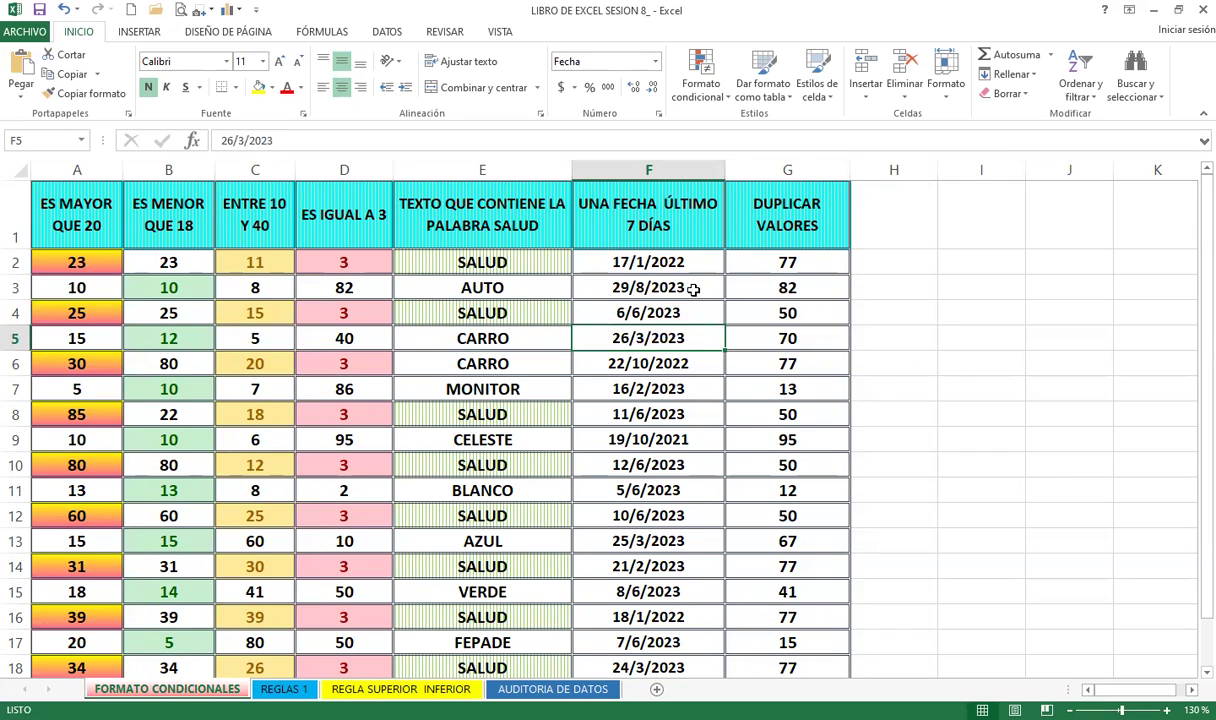
pyautogui.write('27/8/2023')
pyautogui.press('Return')
pyautogui.press('Return')
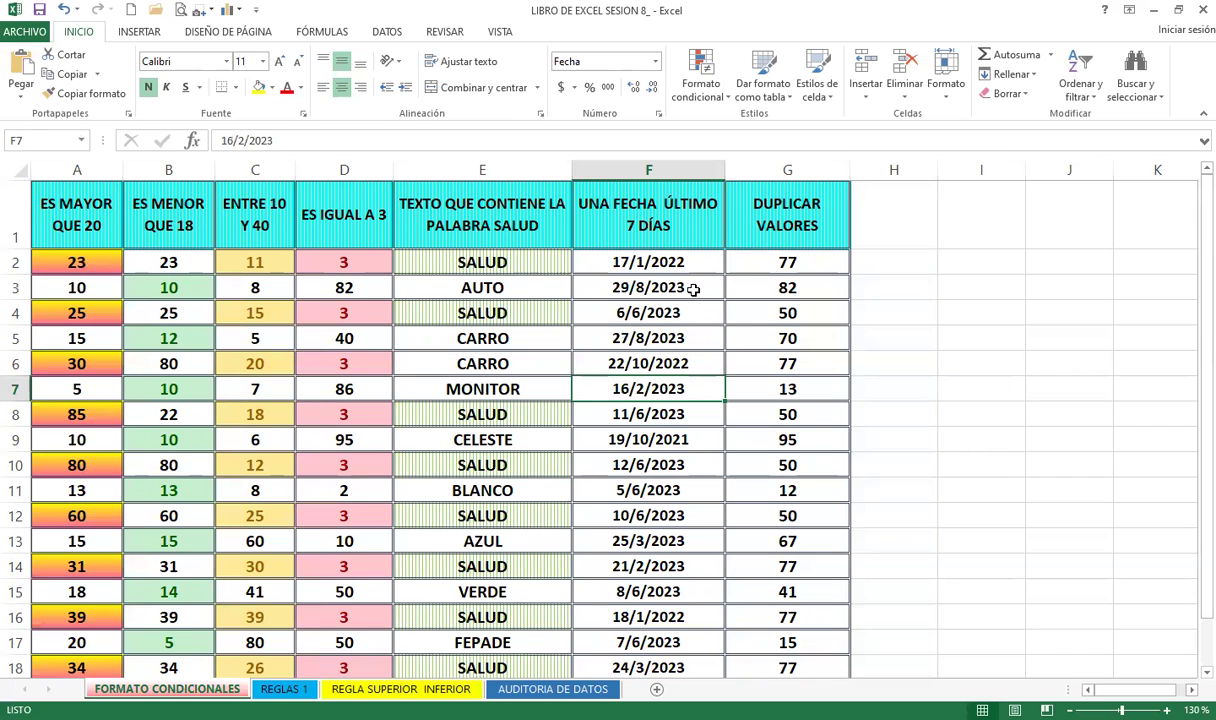
# - Enter 24/8/2023, 22/8/2023 and 21/8/2023 into F7, F11 and F14
pyautogui.write('24/8/')
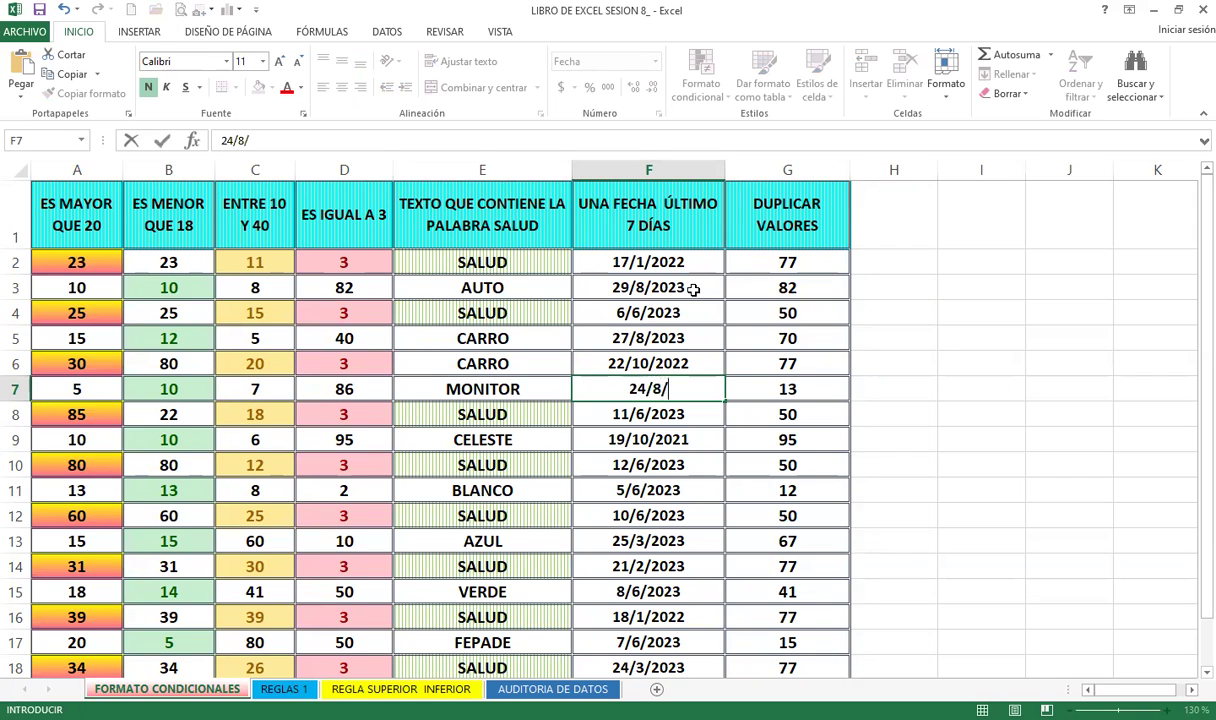
pyautogui.write('2023')
pyautogui.press('Return')
pyautogui.press('Return')
pyautogui.press('Return')
pyautogui.press('Return')
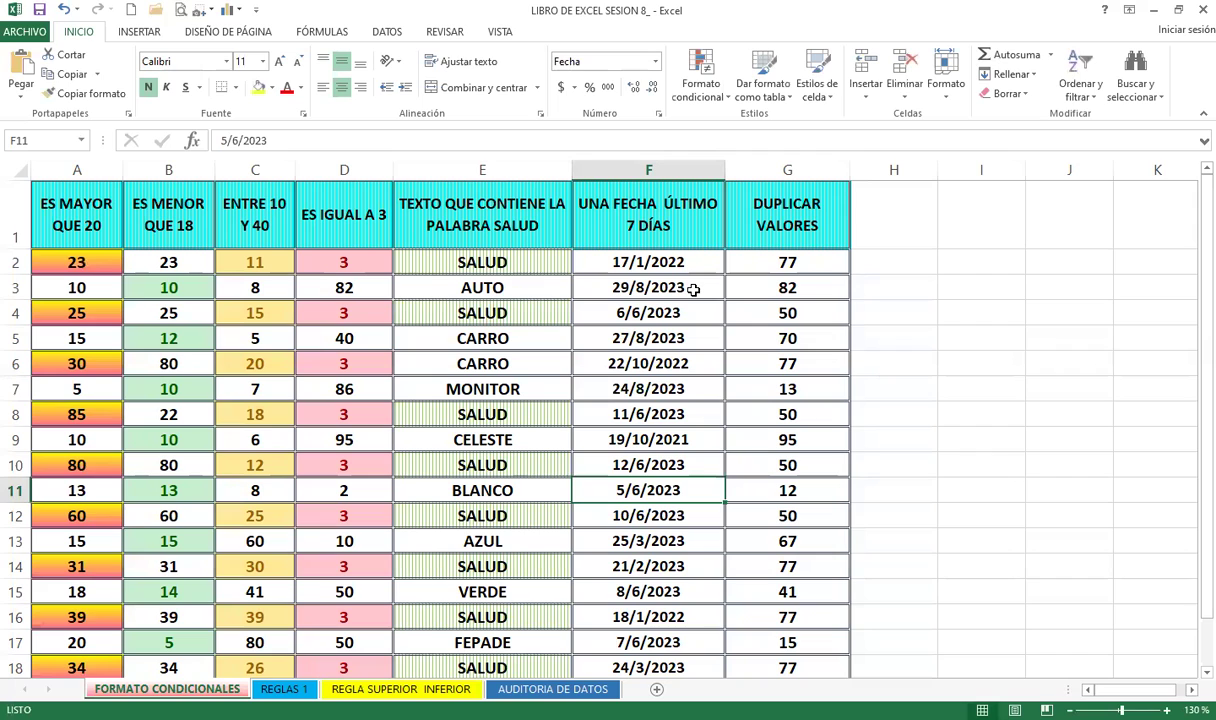
pyautogui.write('22/8/2023')
pyautogui.press('Return')
pyautogui.press('Return')
pyautogui.press('Return')
pyautogui.write('21/8/2023')
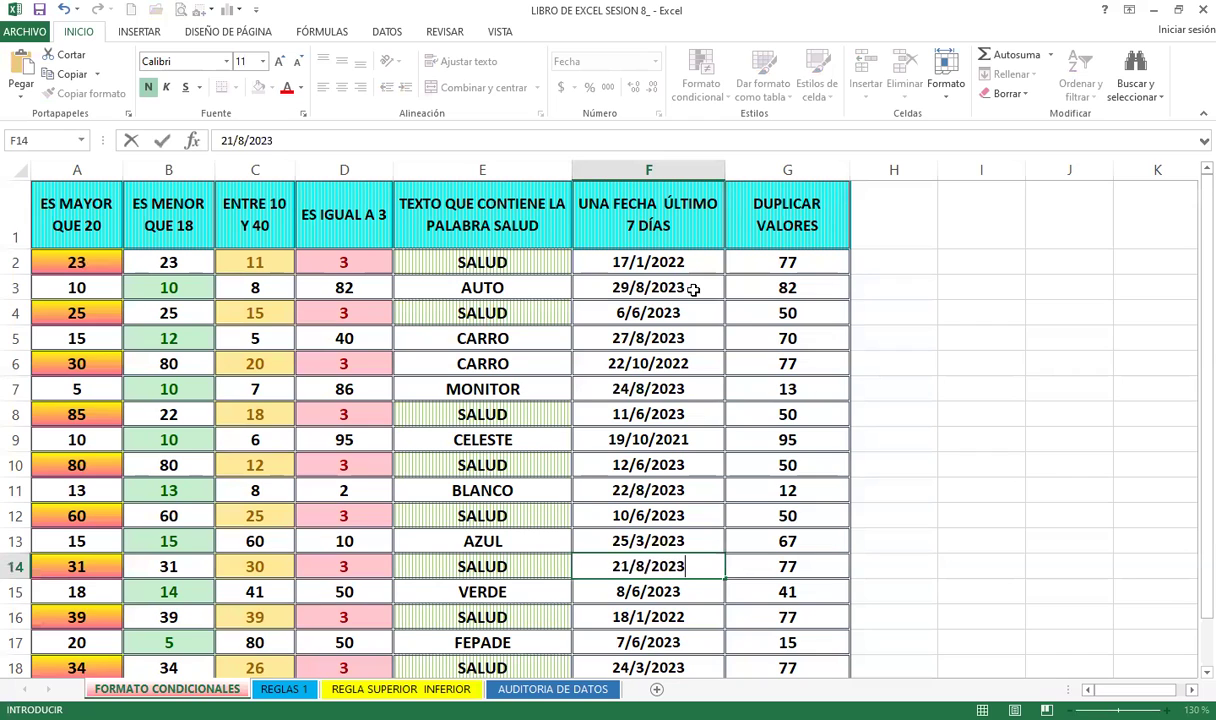
pyautogui.press('Return')
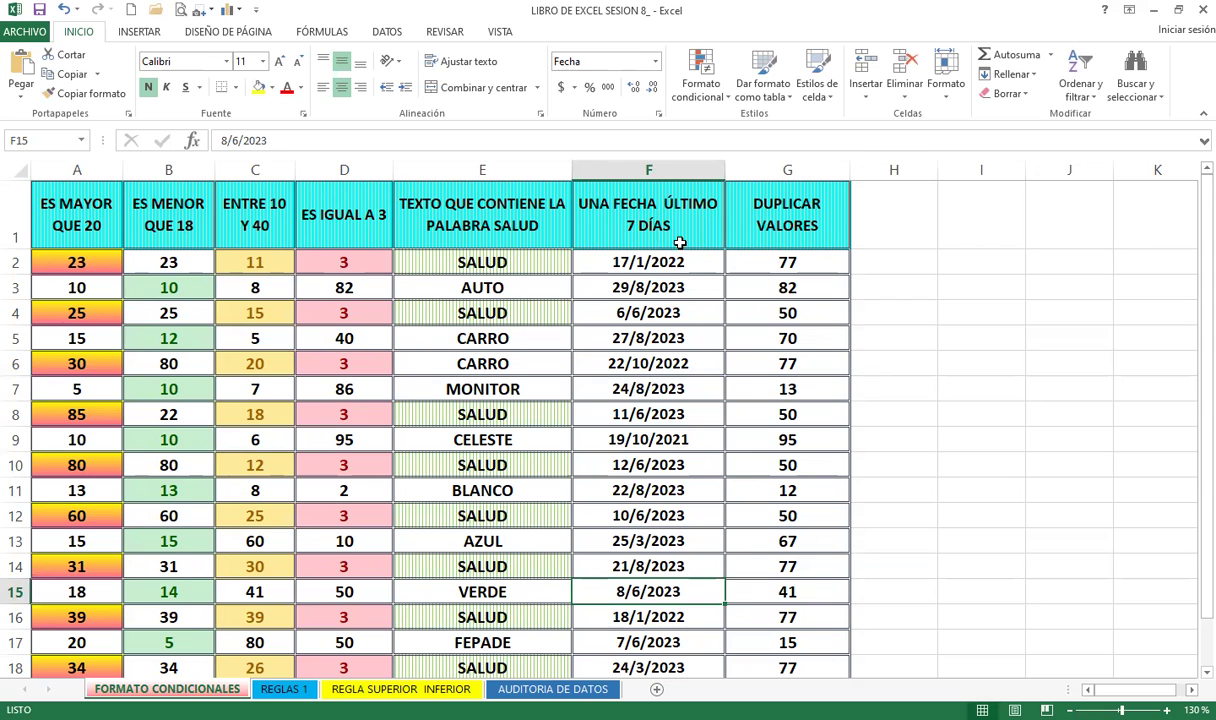
# - Select F2:F20 and start a 'Una fecha' highlight rule, showing its date-period list
pyautogui.moveTo(652, 260); pyautogui.dragTo(632, 608)
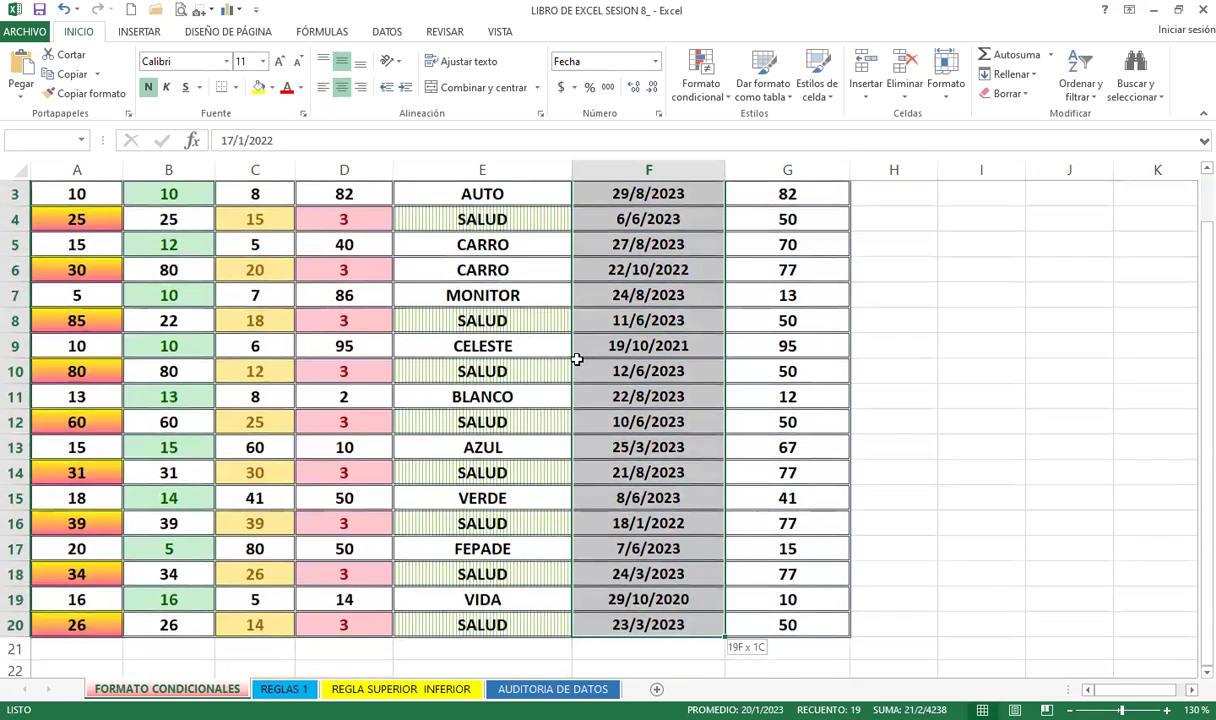
pyautogui.click(717, 100)
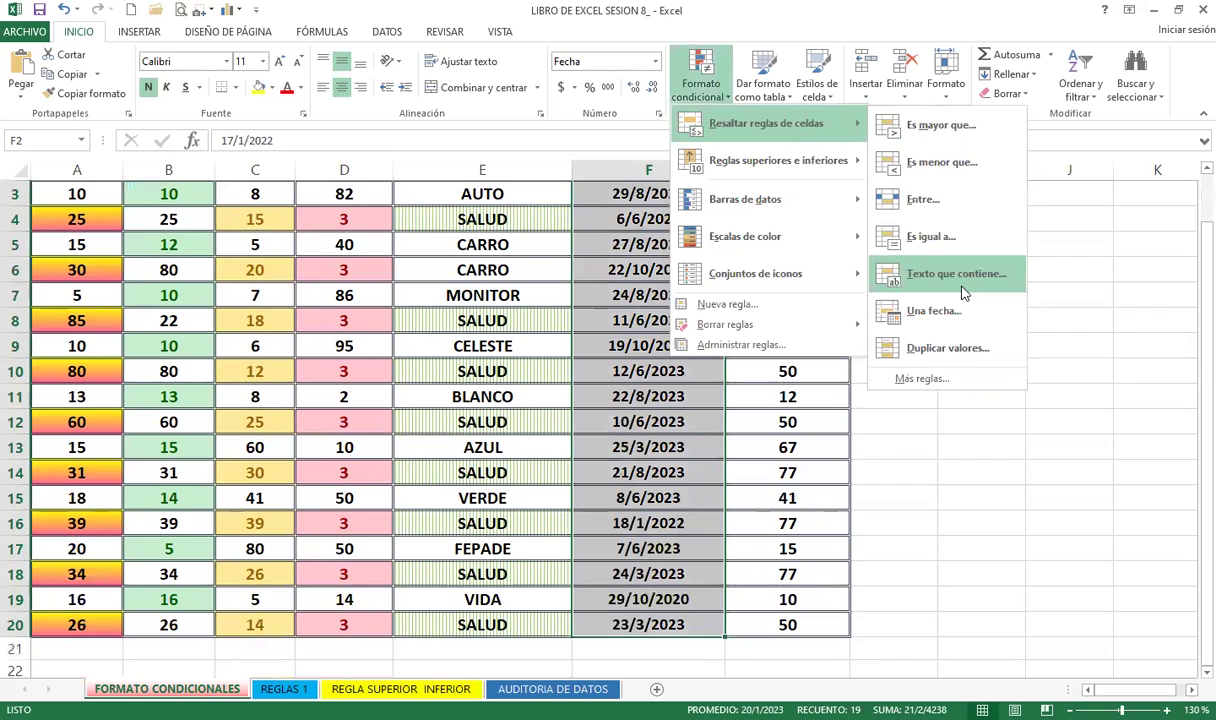
pyautogui.click(940, 316)
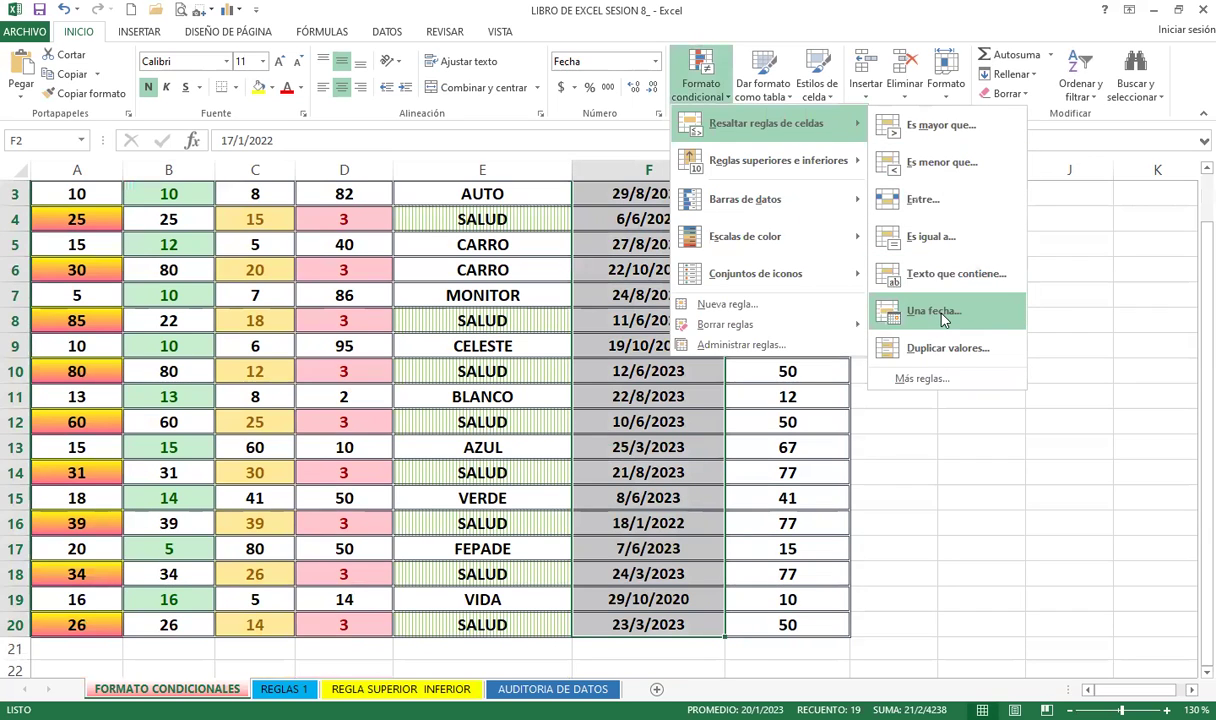
pyautogui.click(670, 268)
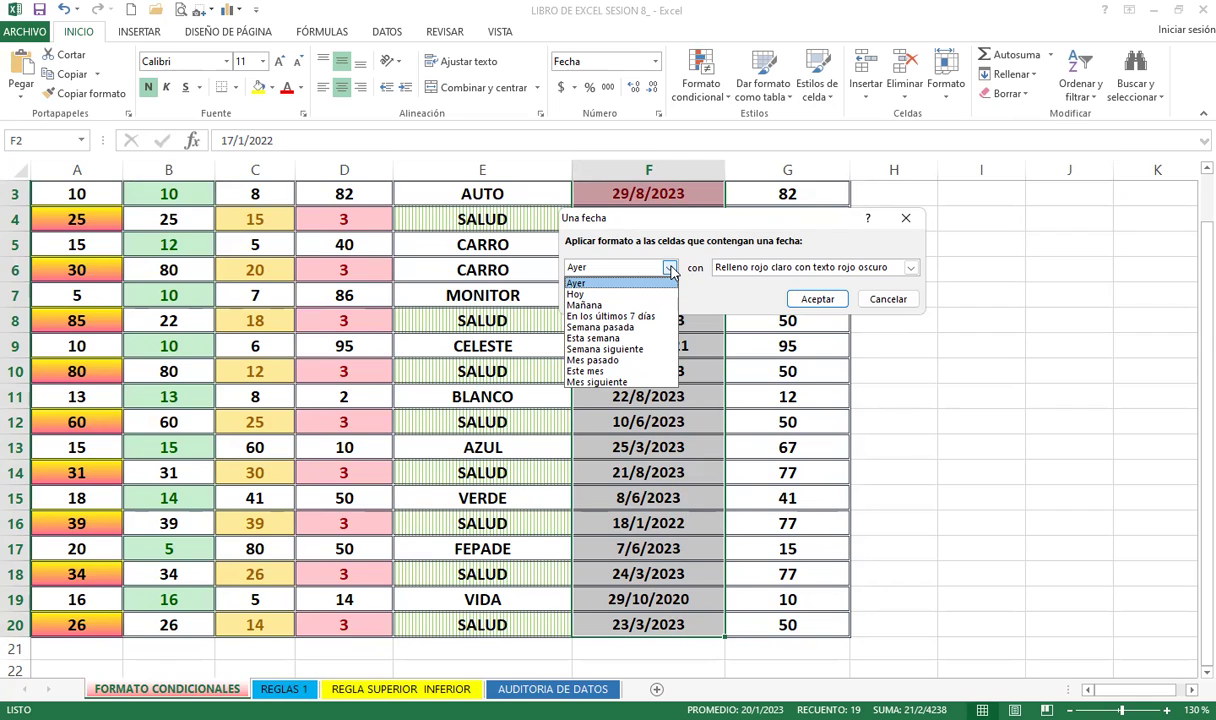
# - Highlight dates 'En los últimos 7 días' with a custom red horizontal-stripe pattern fill
pyautogui.click(640, 316)
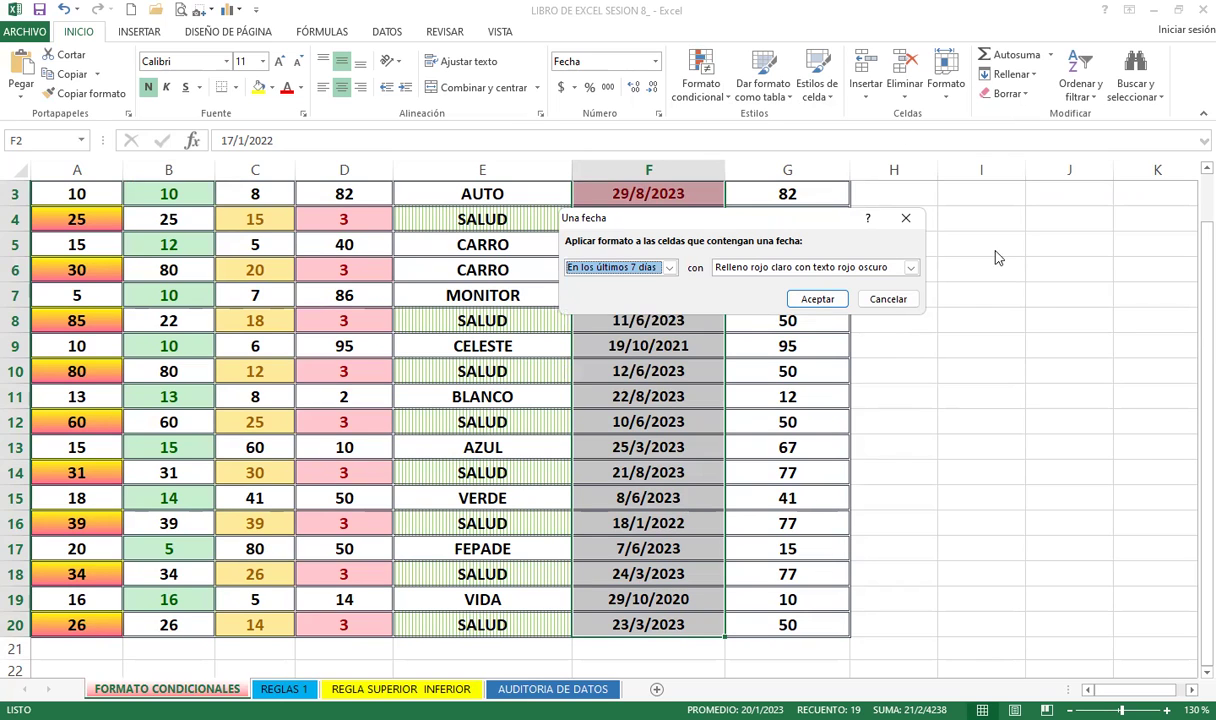
pyautogui.click(910, 267)
pyautogui.click(731, 342)
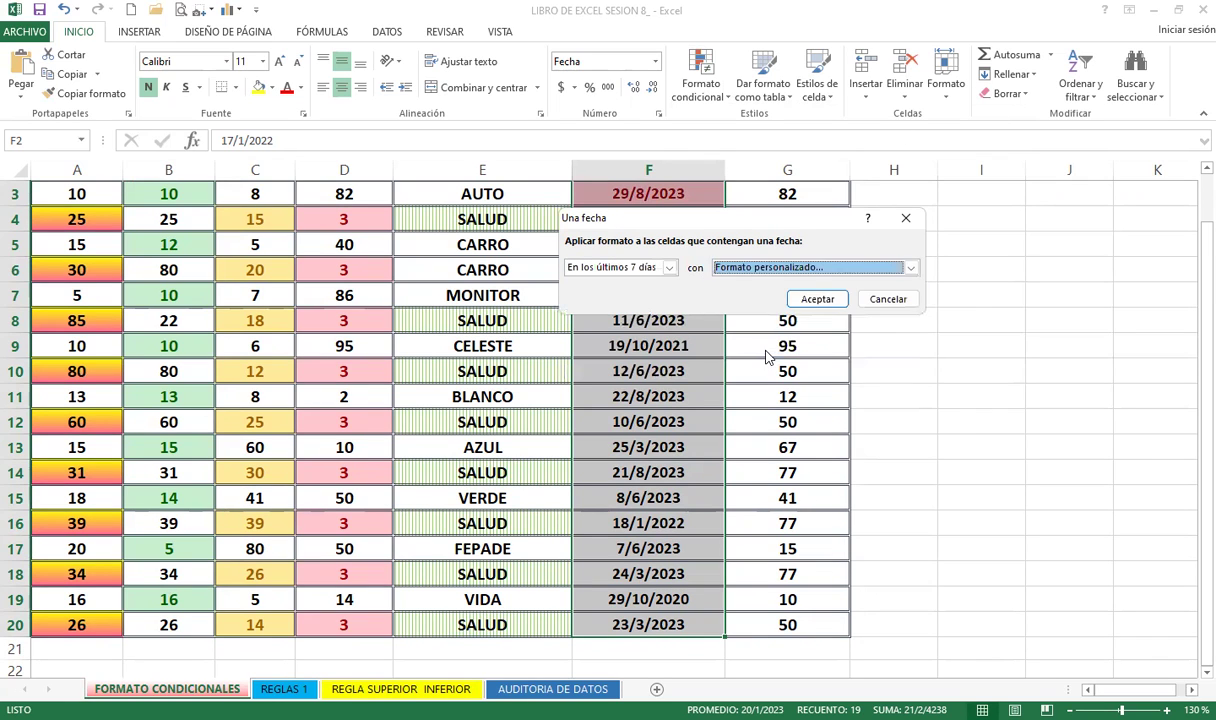
pyautogui.click(889, 120)
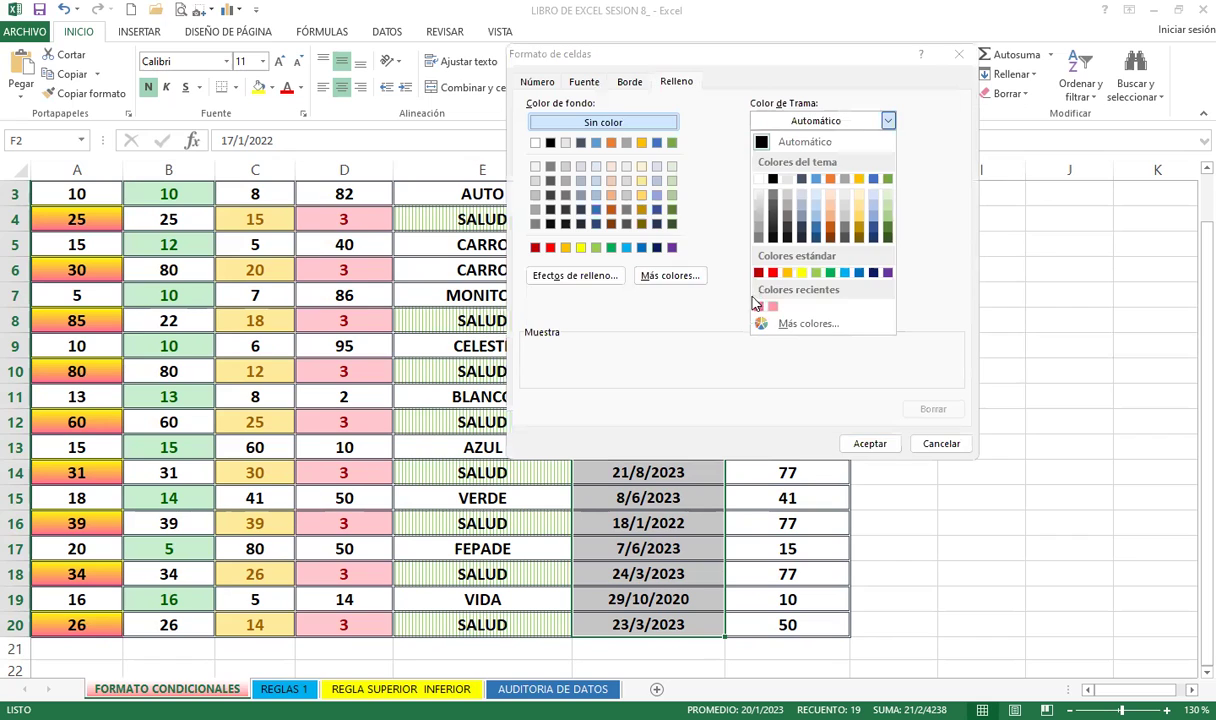
pyautogui.click(773, 273)
pyautogui.click(800, 156)
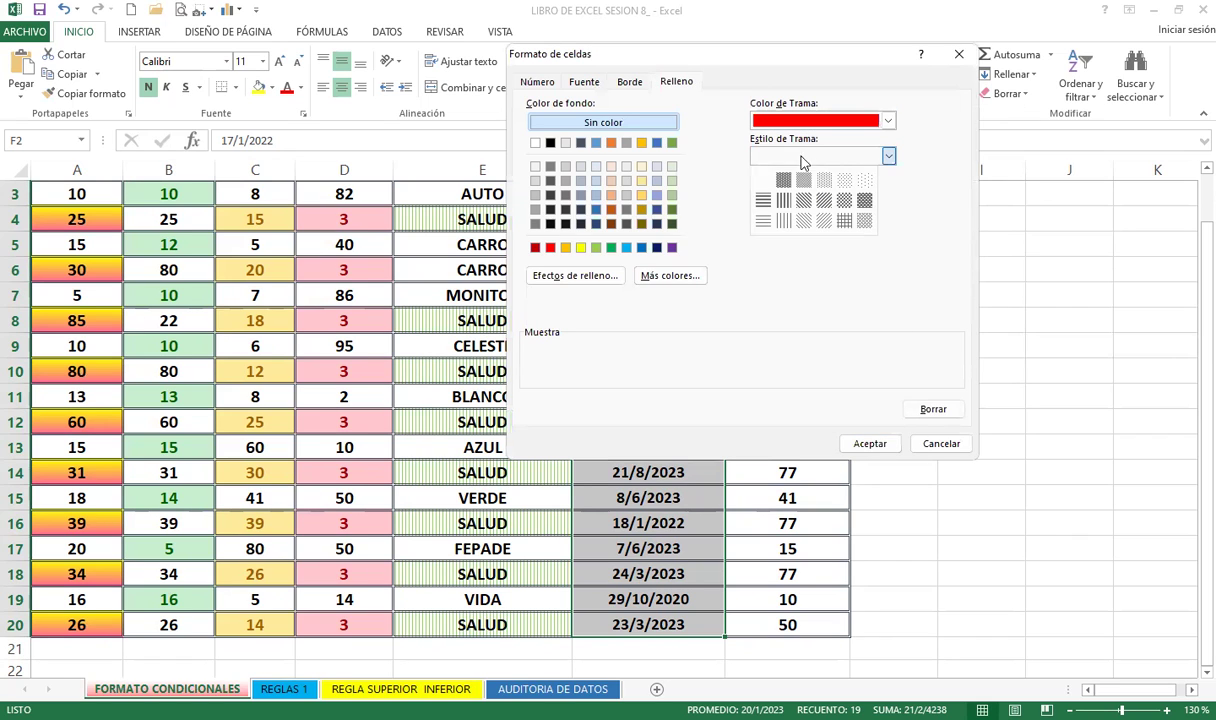
pyautogui.click(771, 222)
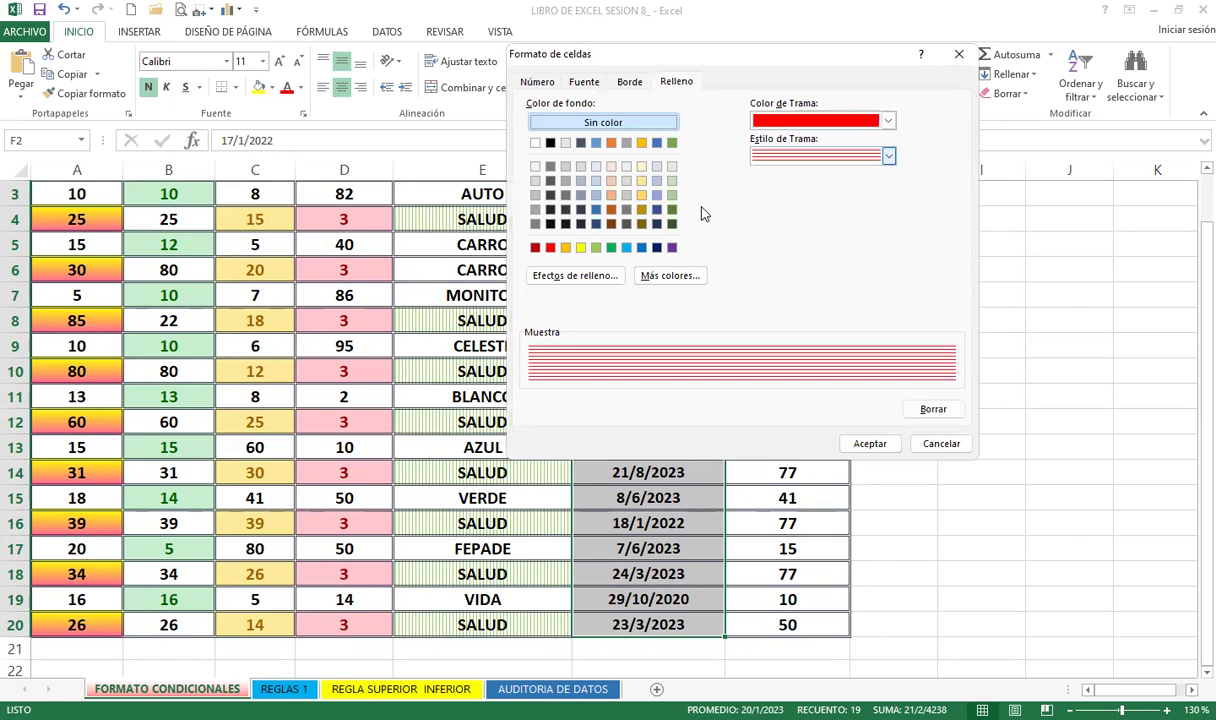
pyautogui.click(870, 443)
pyautogui.click(818, 299)
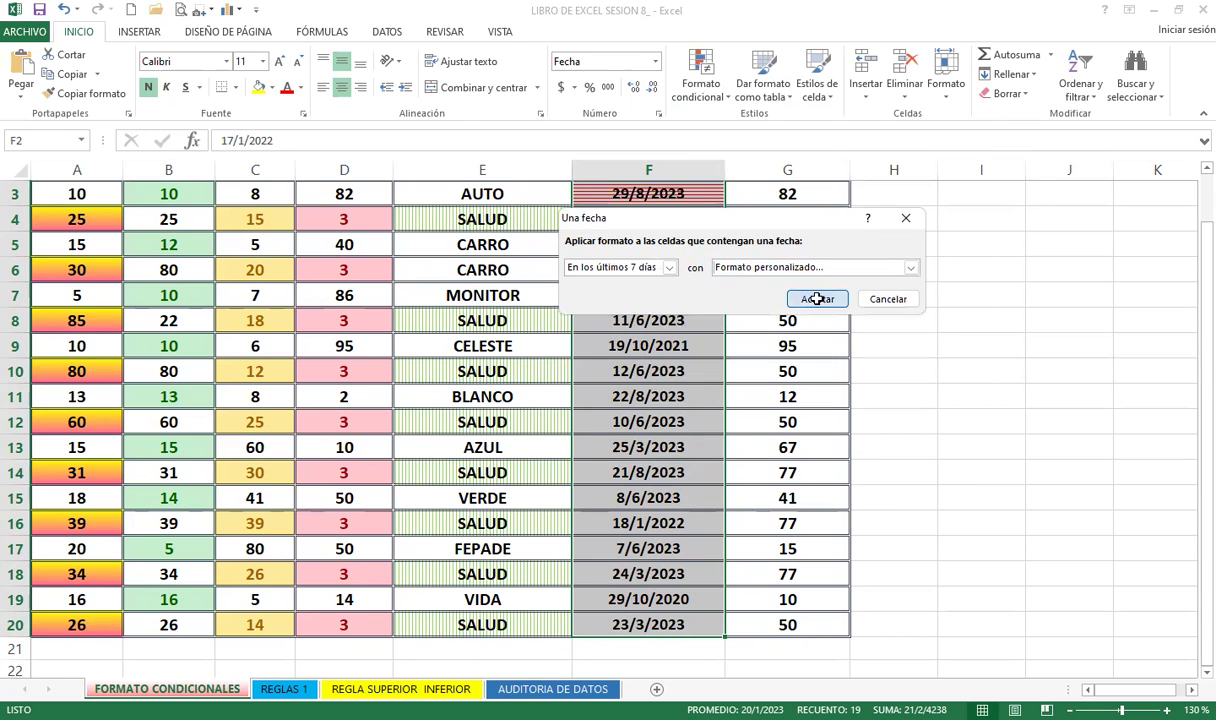
pyautogui.scroll(1, 676, 390)
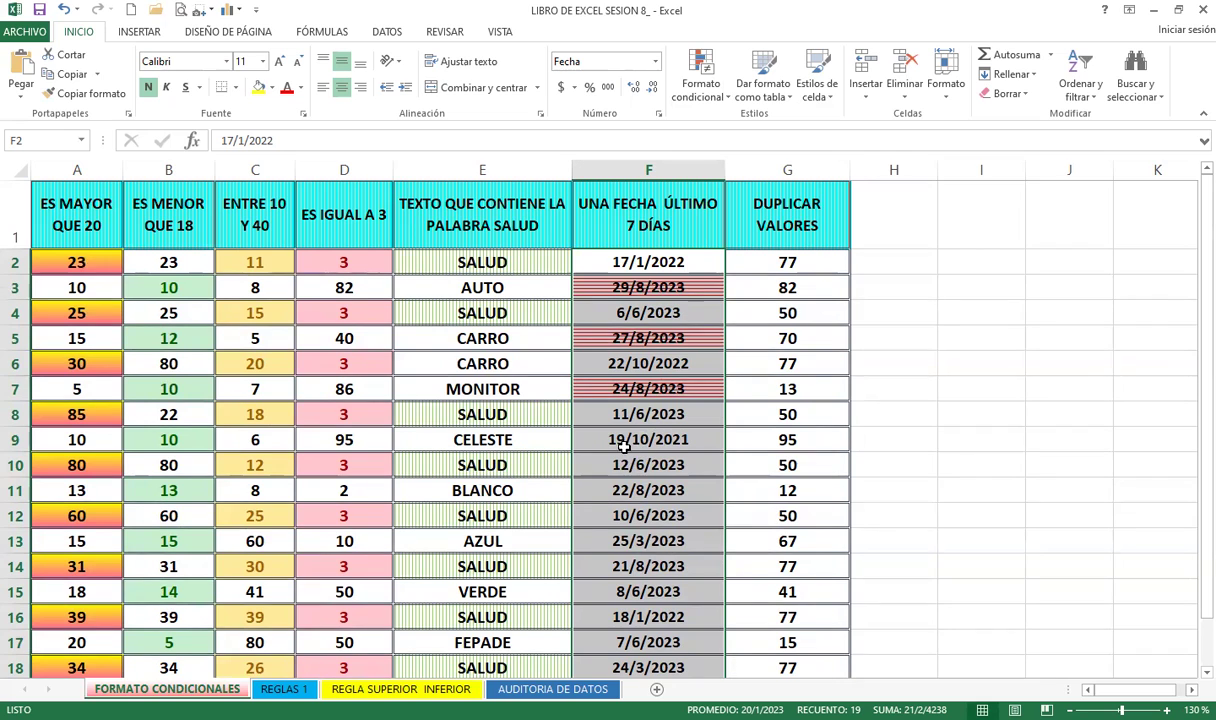
# - Select G2:G20 and start a Duplicate Values highlight rule
pyautogui.click(610, 490)
pyautogui.moveTo(782, 262); pyautogui.dragTo(795, 645)
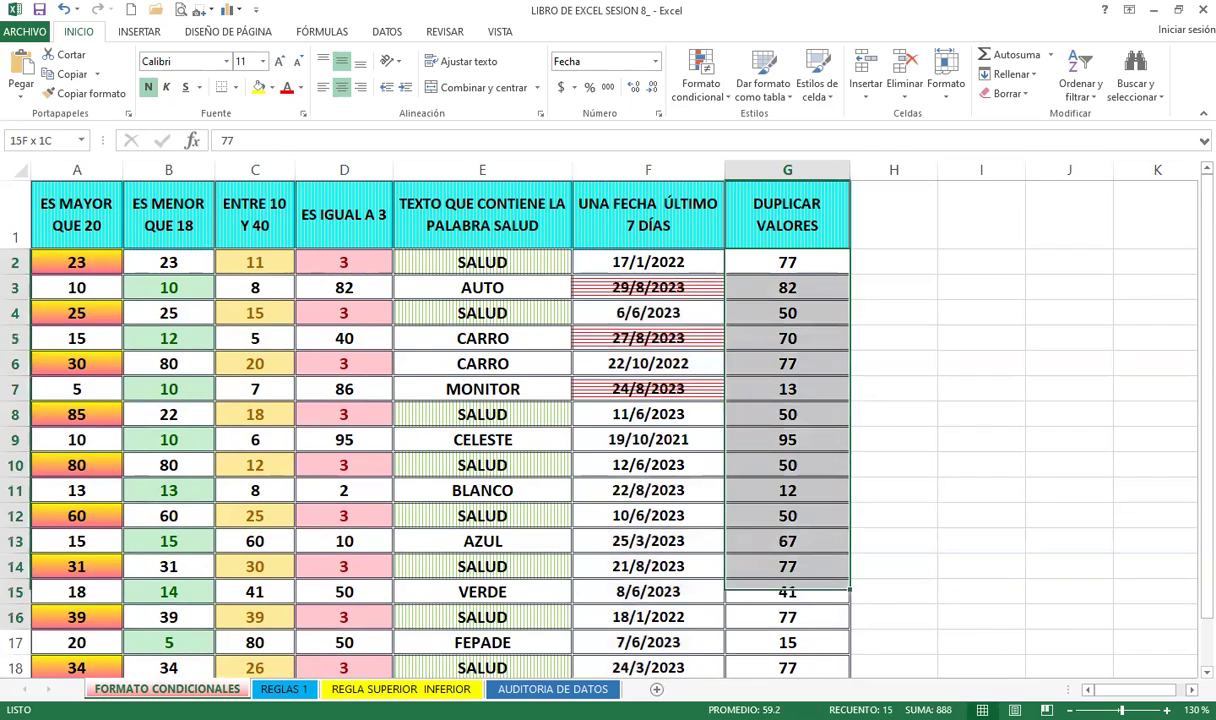
pyautogui.scroll(1, 800, 580)
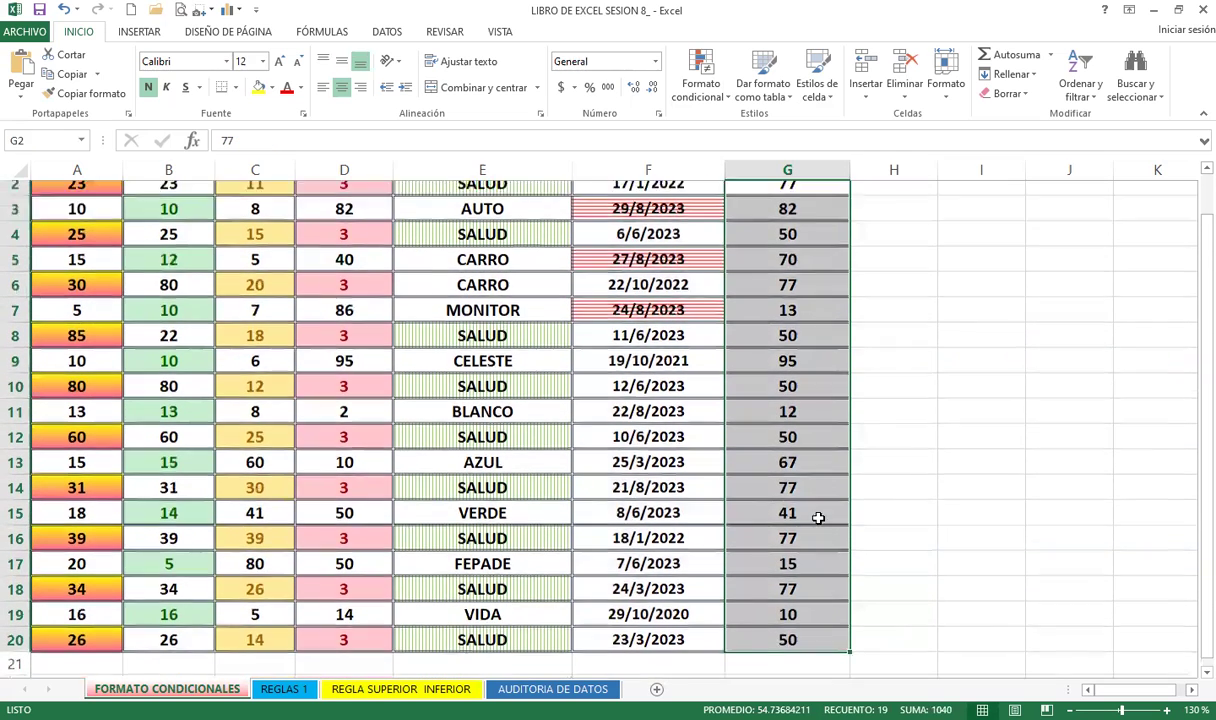
pyautogui.click(680, 92)
pyautogui.moveTo(765, 123)
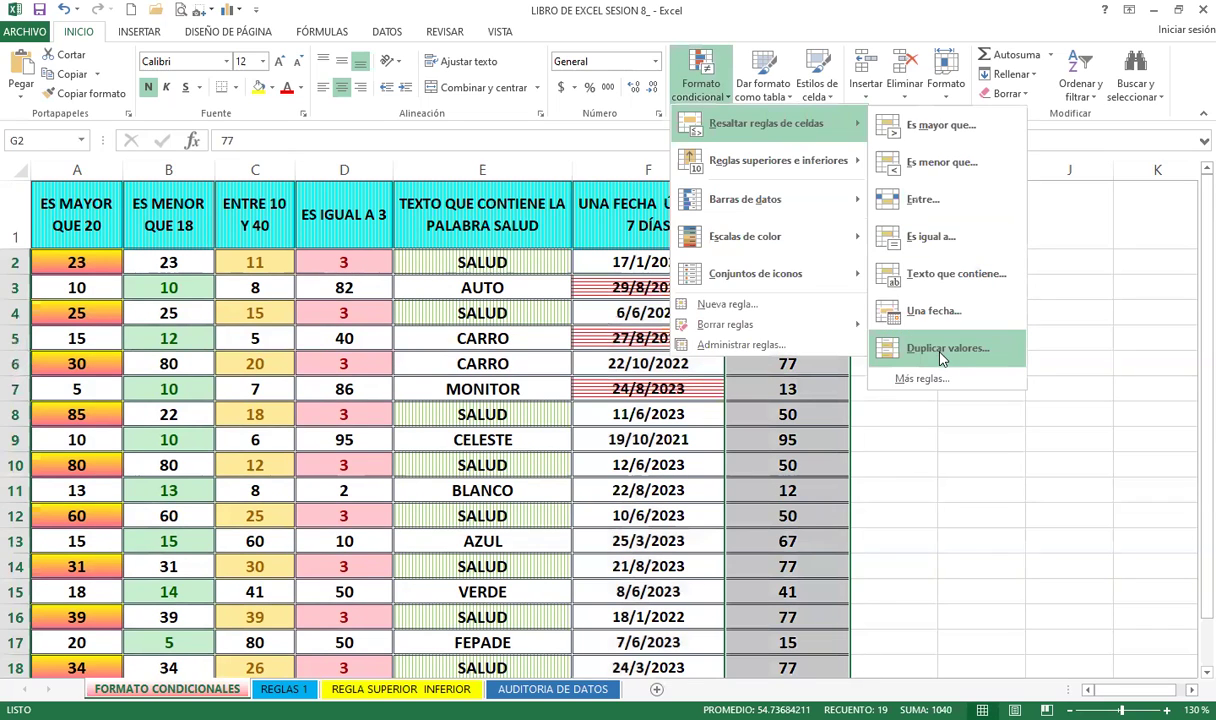
pyautogui.click(947, 347)
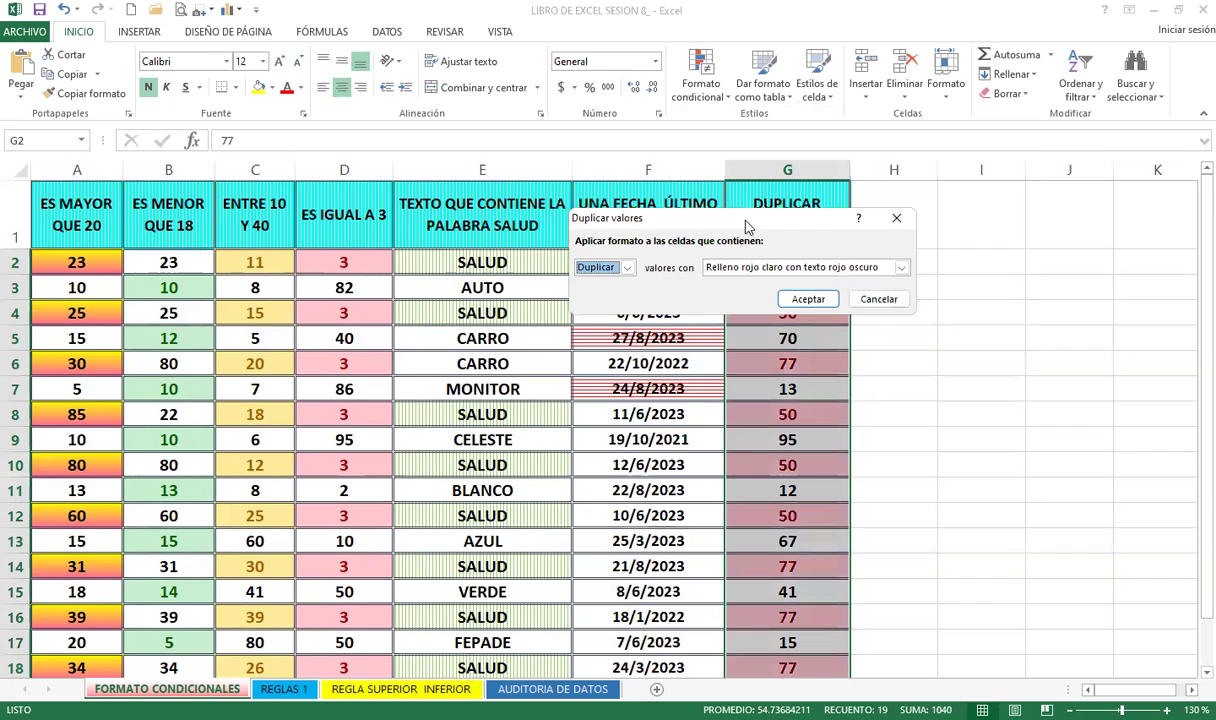
# - Give the duplicate rule a custom gradient fill, yellow Color 1 and red Color 2
pyautogui.moveTo(708, 209); pyautogui.dragTo(508, 178)
pyautogui.click(674, 230)
pyautogui.click(515, 312)
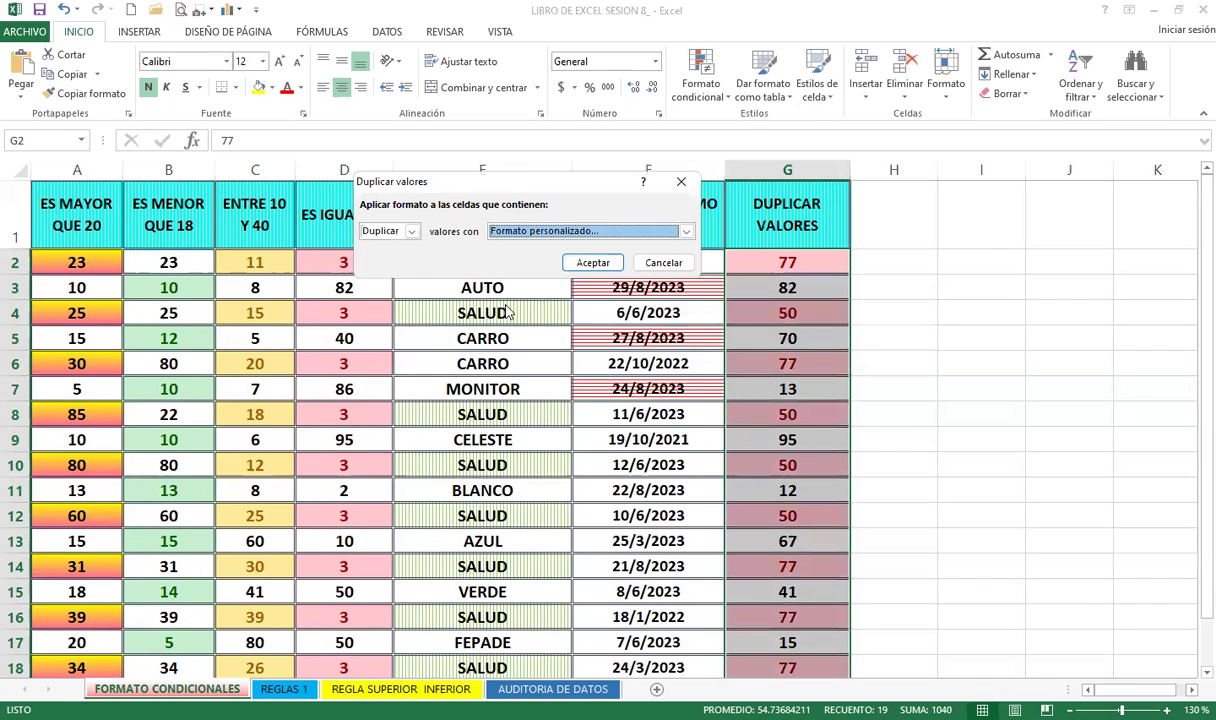
pyautogui.click(553, 277)
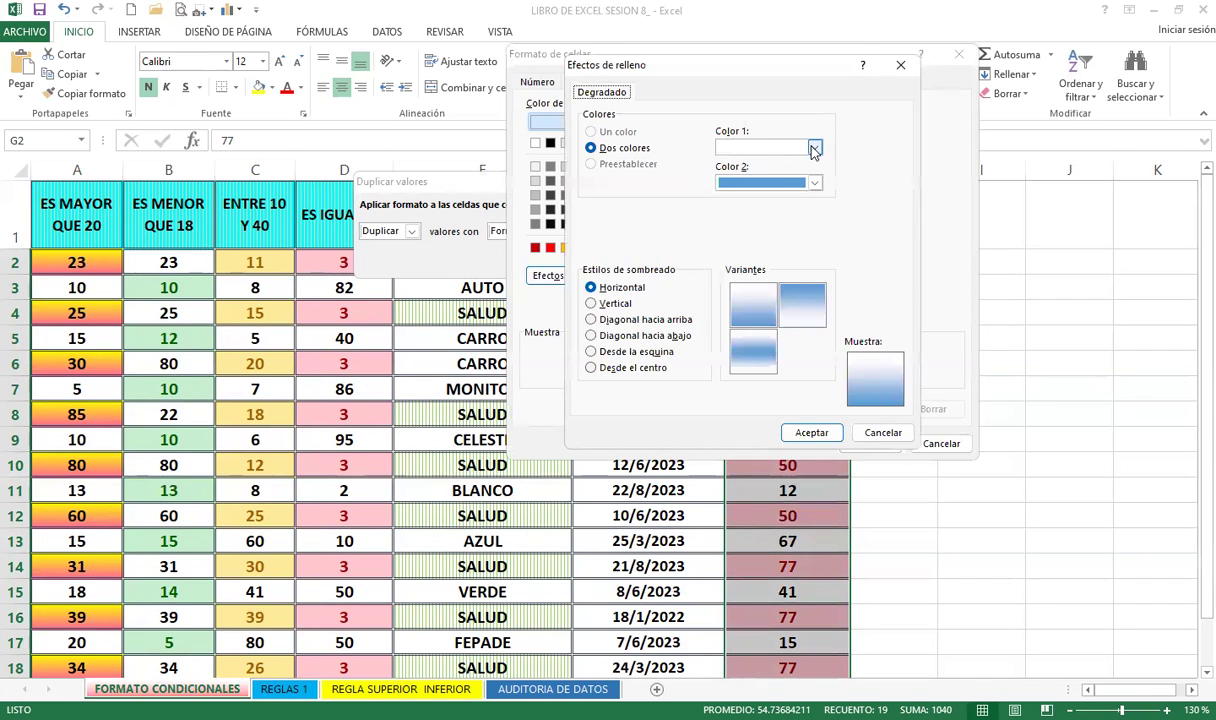
pyautogui.click(813, 148)
pyautogui.click(766, 278)
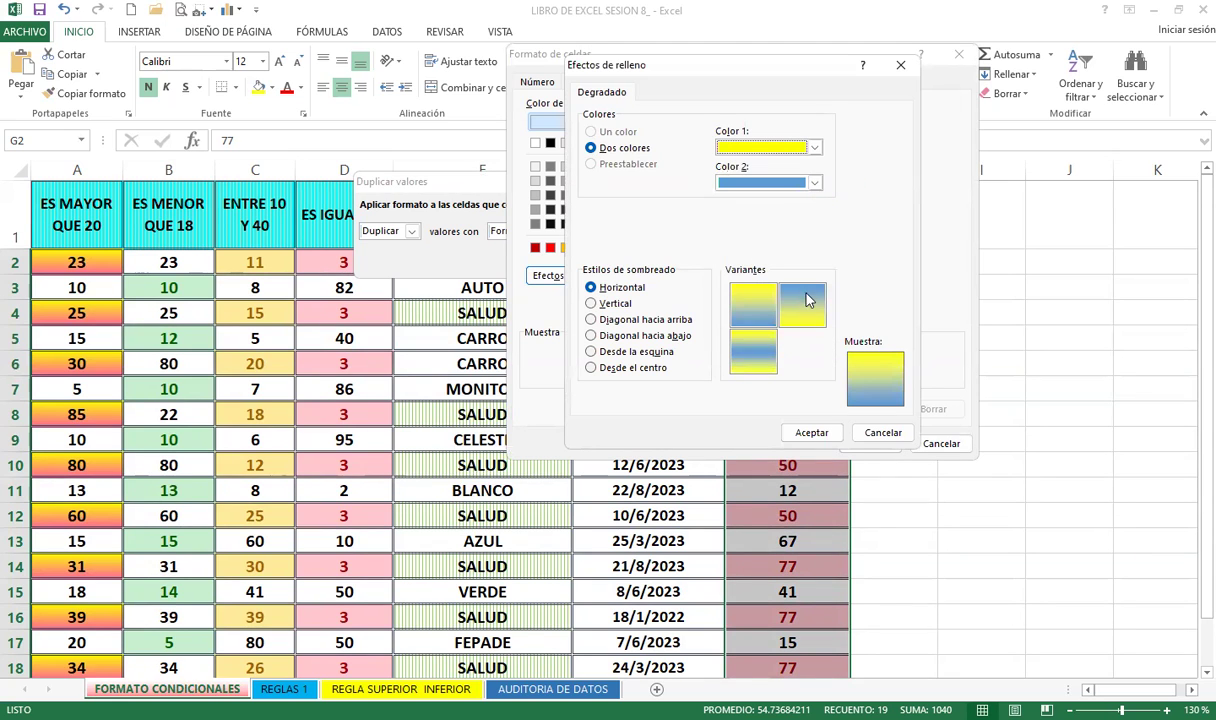
pyautogui.click(815, 184)
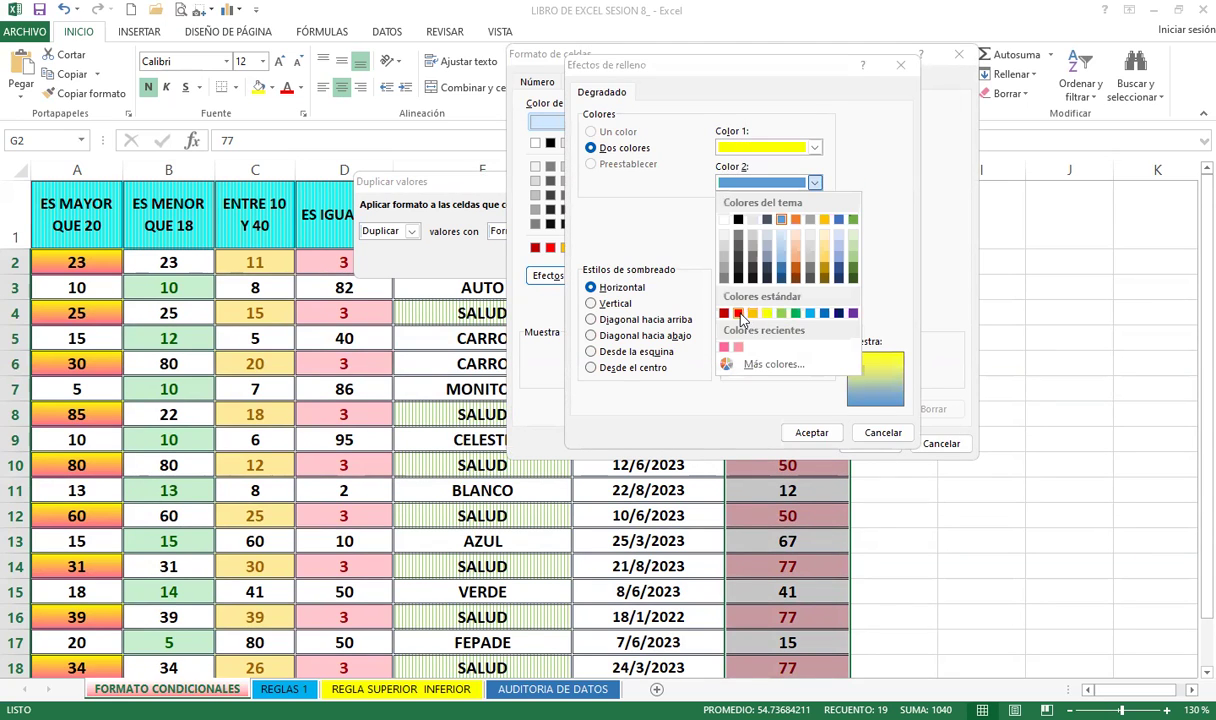
pyautogui.click(740, 314)
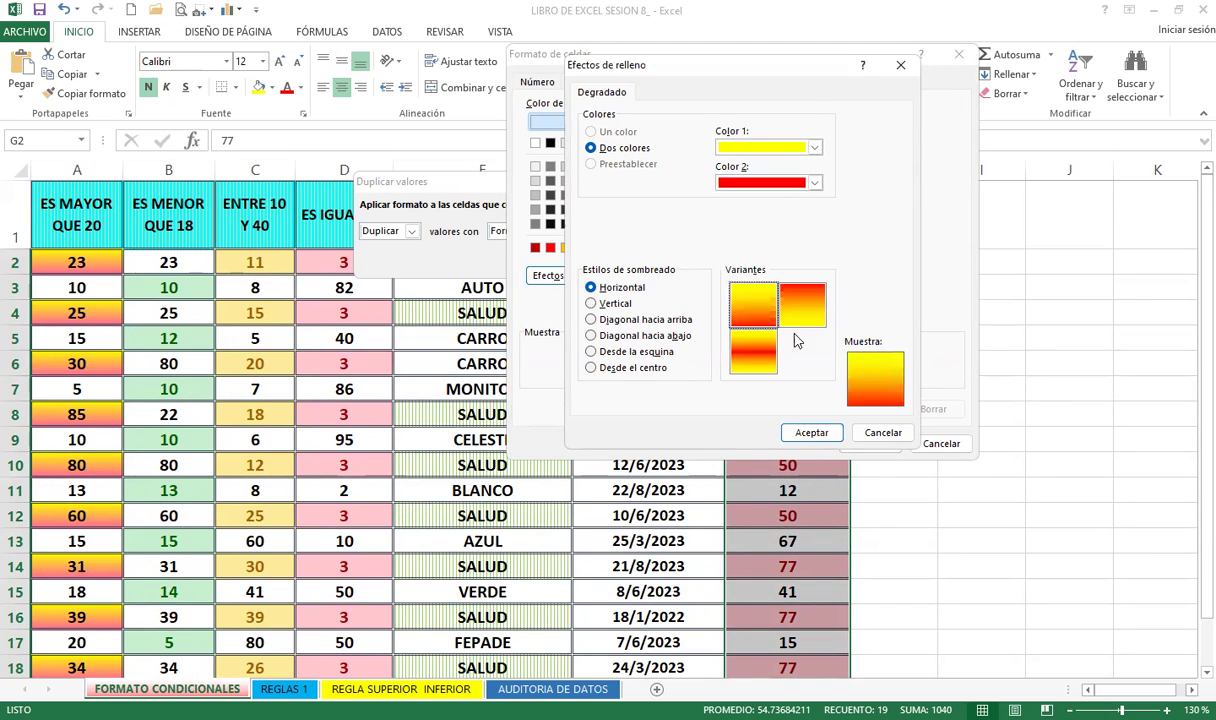
pyautogui.click(812, 432)
pyautogui.click(869, 443)
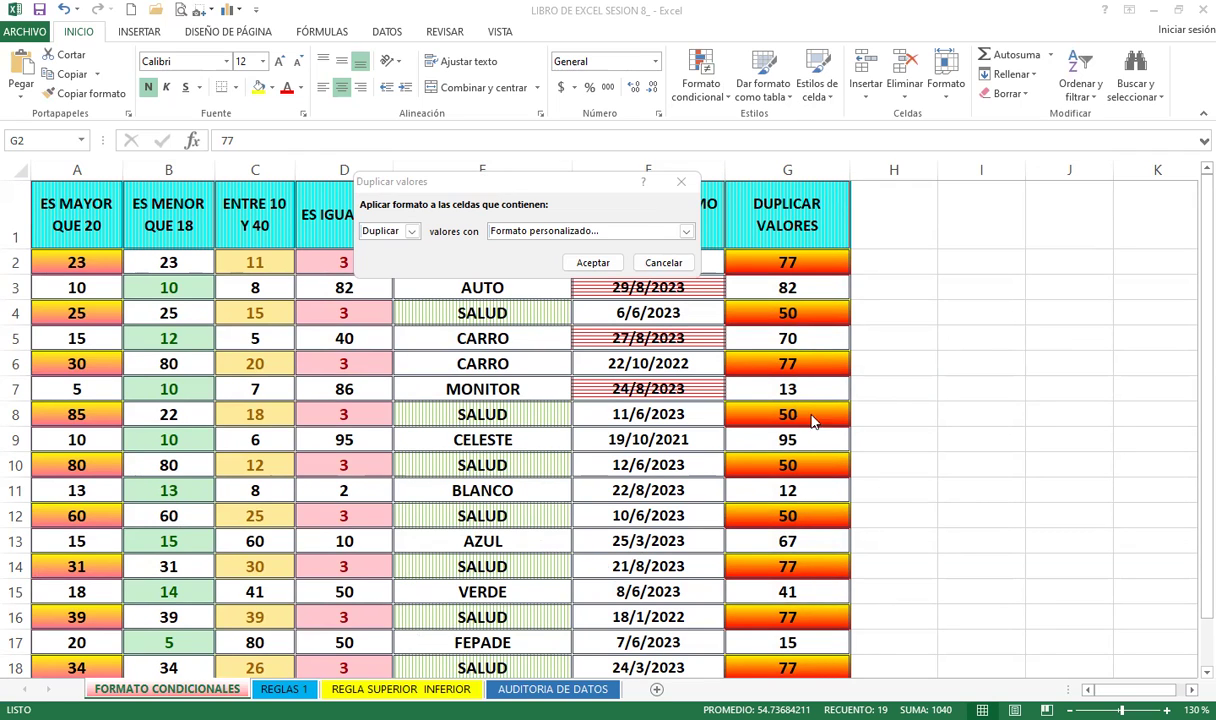
# - Preview 'Único', switch back to 'Duplicar', and apply the gradient duplicate rule
pyautogui.click(412, 232)
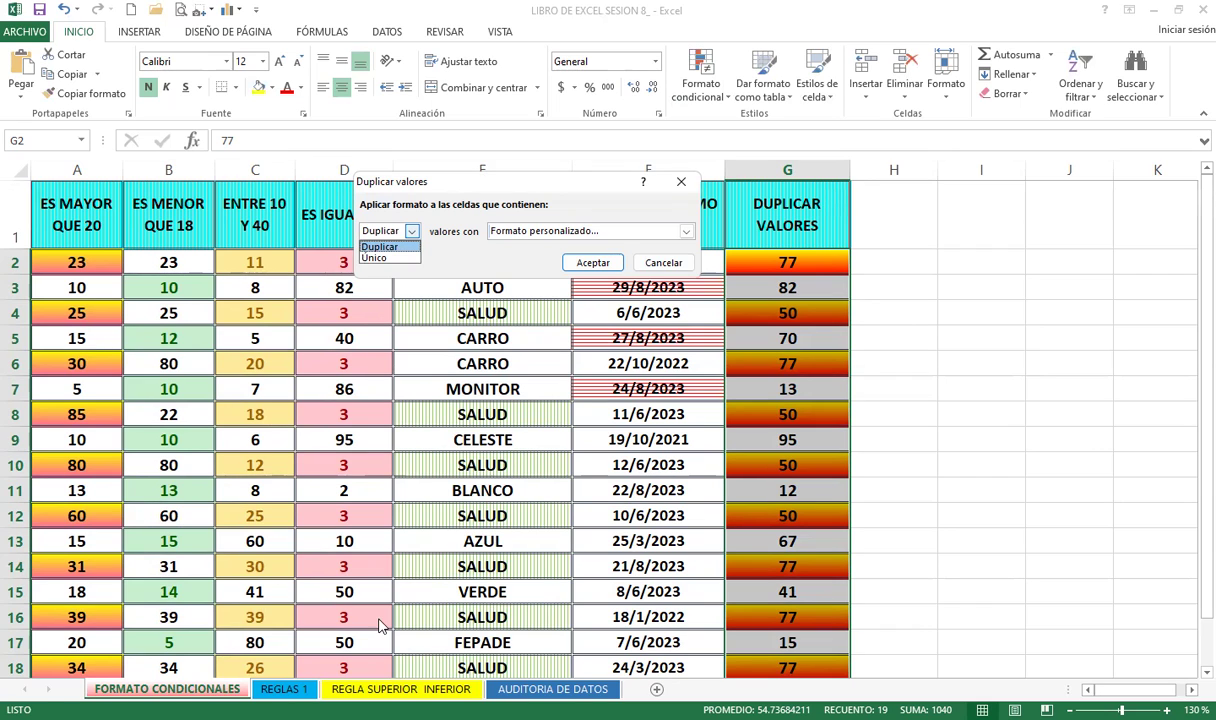
pyautogui.click(375, 258)
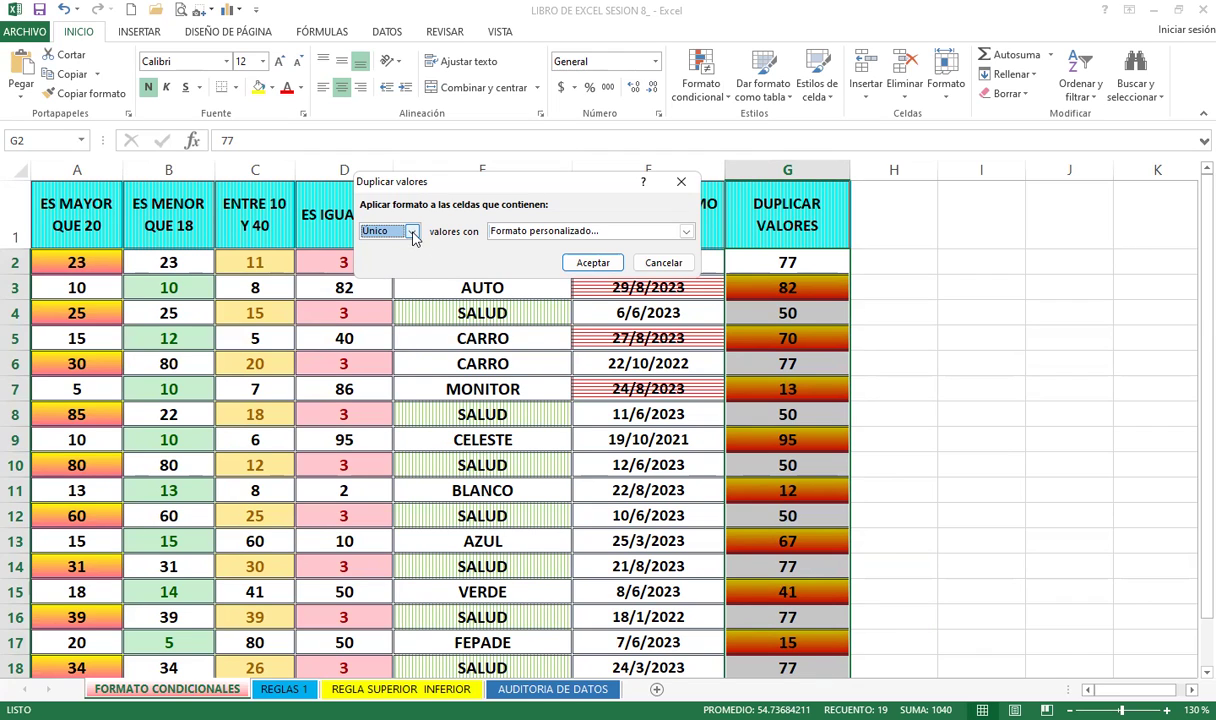
pyautogui.click(410, 231)
pyautogui.click(382, 247)
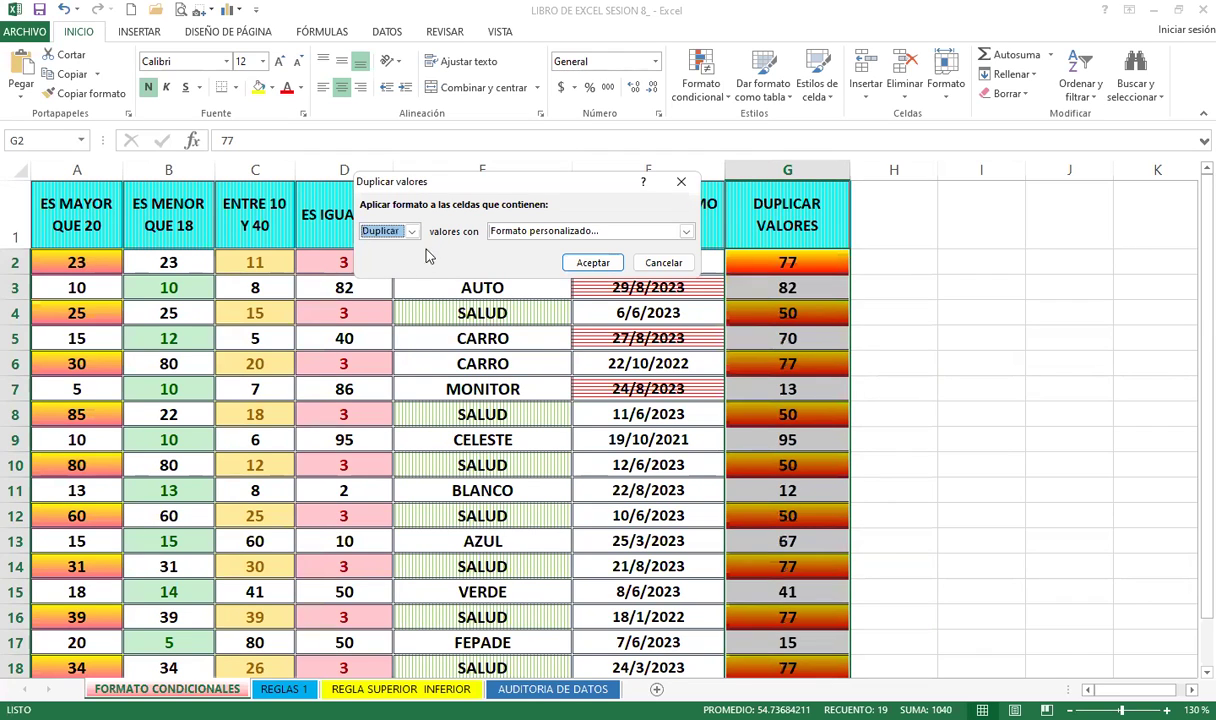
pyautogui.click(592, 263)
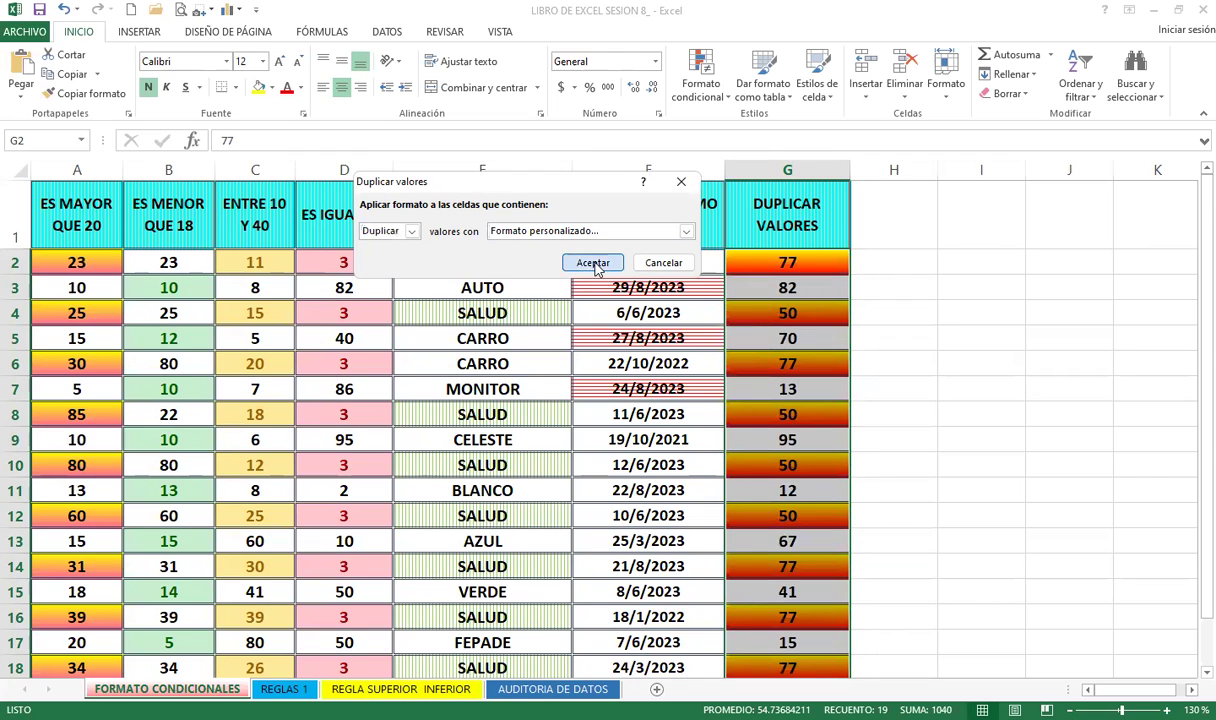
pyautogui.click(776, 314)
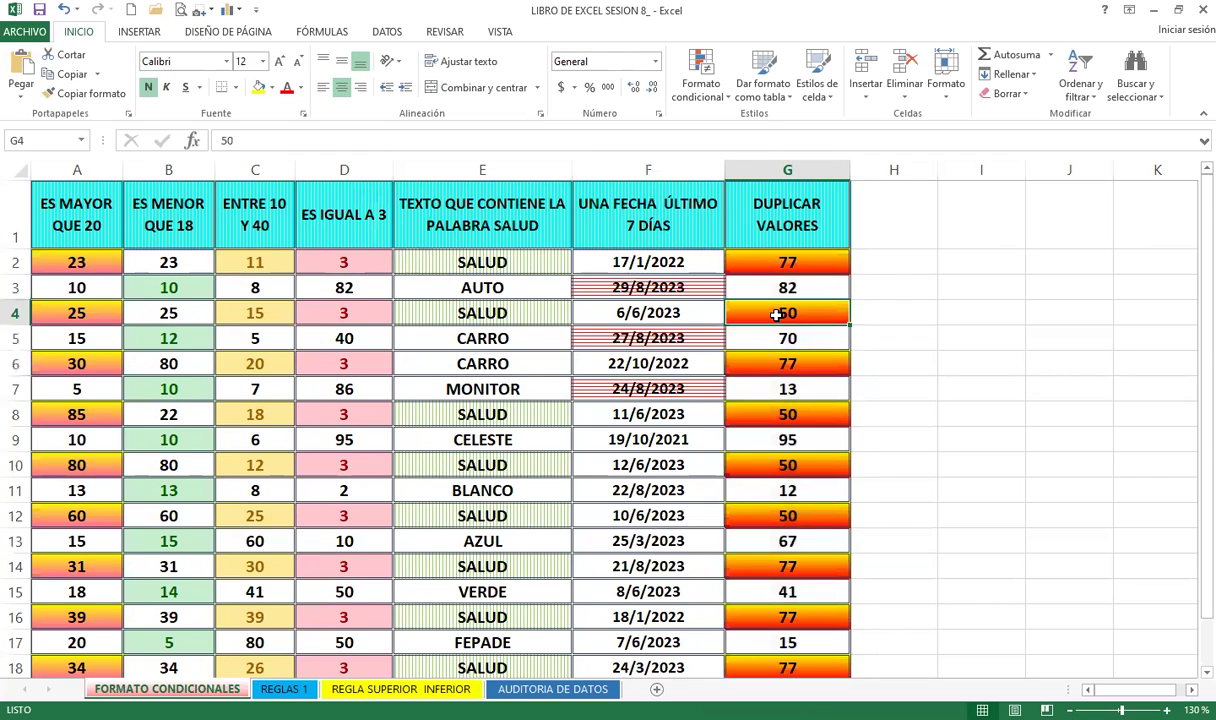
# - Enter the same first name in G4 and G6 so they become duplicates
pyautogui.write('VANESSA')
pyautogui.press('Return')
pyautogui.press('Return')
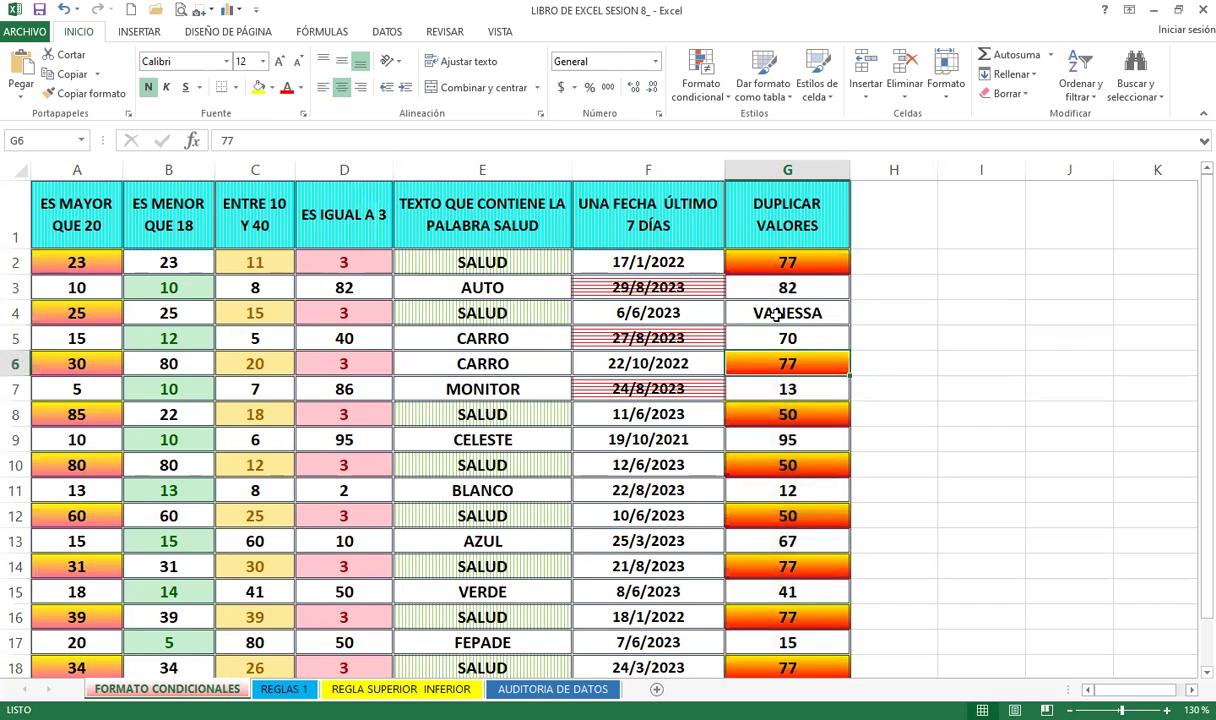
pyautogui.write('VANESSA')
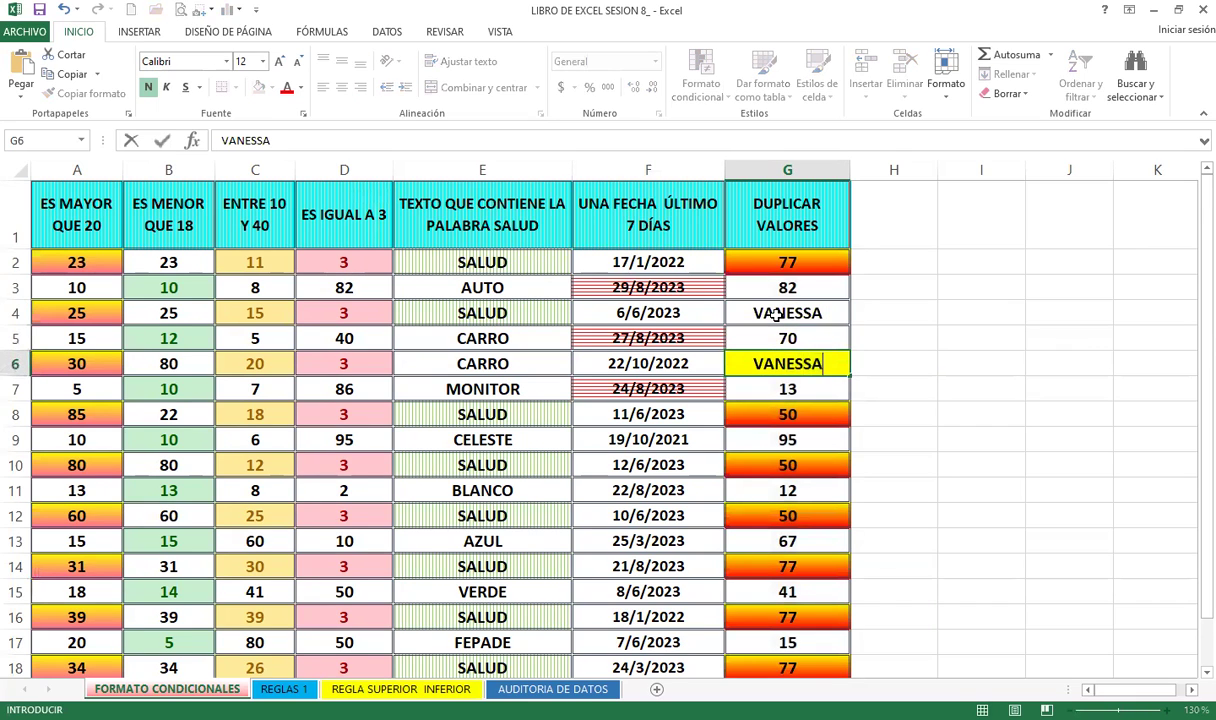
pyautogui.press('Return')
pyautogui.press('Down')
pyautogui.press('Down')
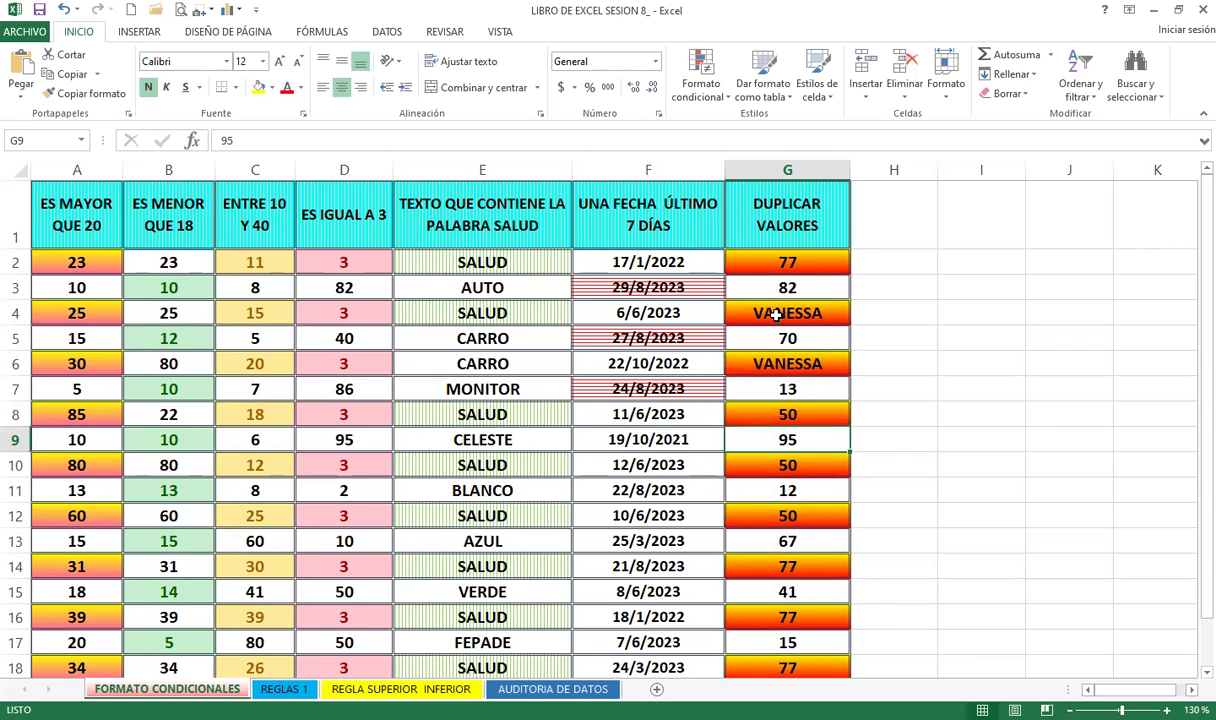
# - Enter a second repeated first name in G9 and G11
pyautogui.write('V')
pyautogui.press('BackSpace')
pyautogui.write('CA')
pyautogui.press('BackSpace')
pyautogui.press('BackSpace')
pyautogui.press('BackSpace')
pyautogui.write('CARLOS')
pyautogui.press('Return')
pyautogui.press('Return')
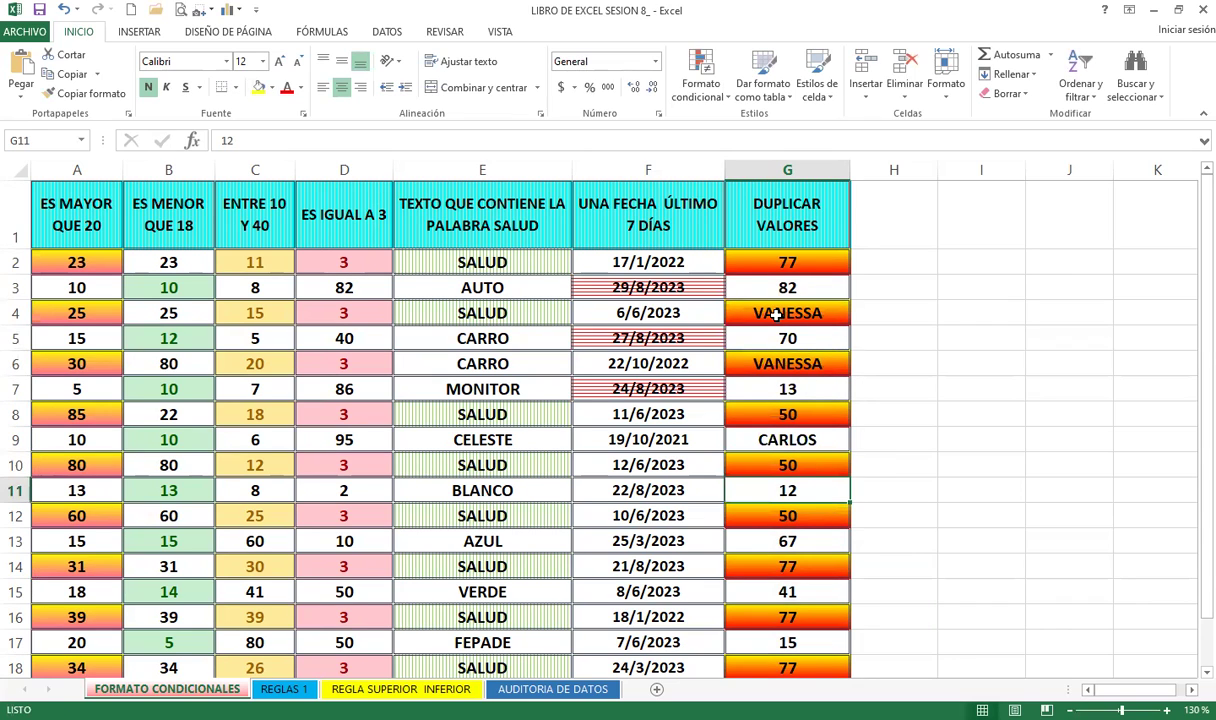
pyautogui.write('CARLOS')
pyautogui.press('Return')
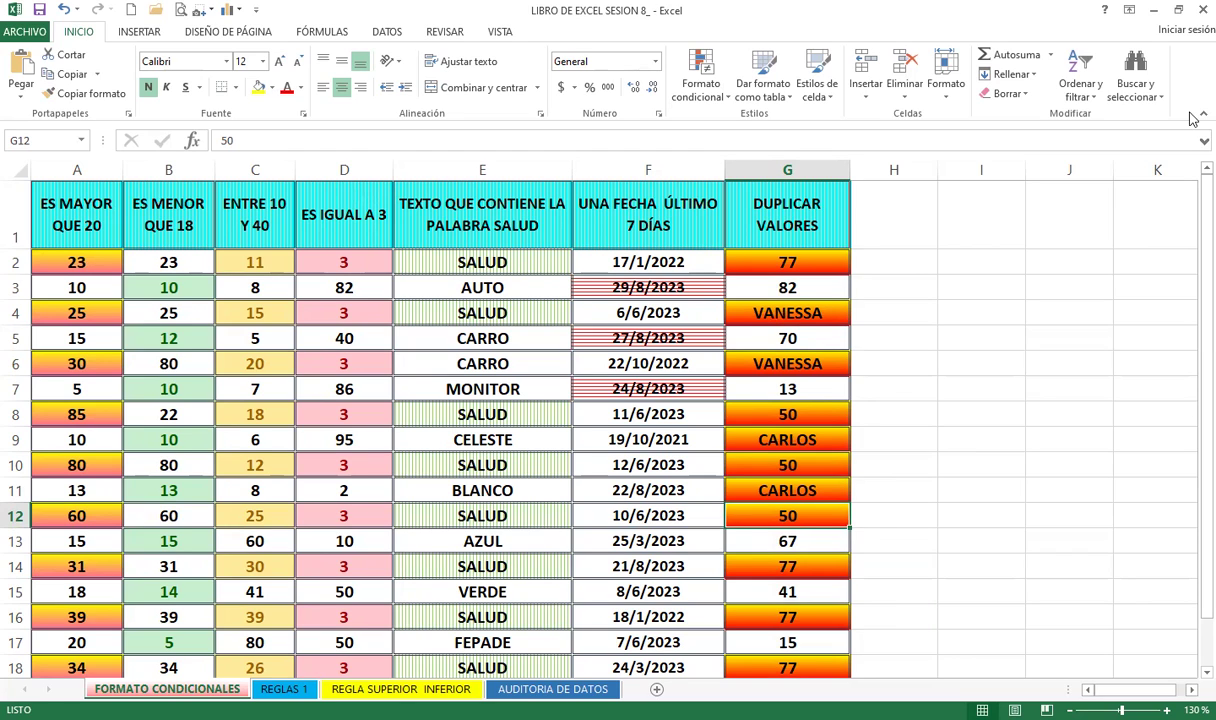
pyautogui.click(806, 65)
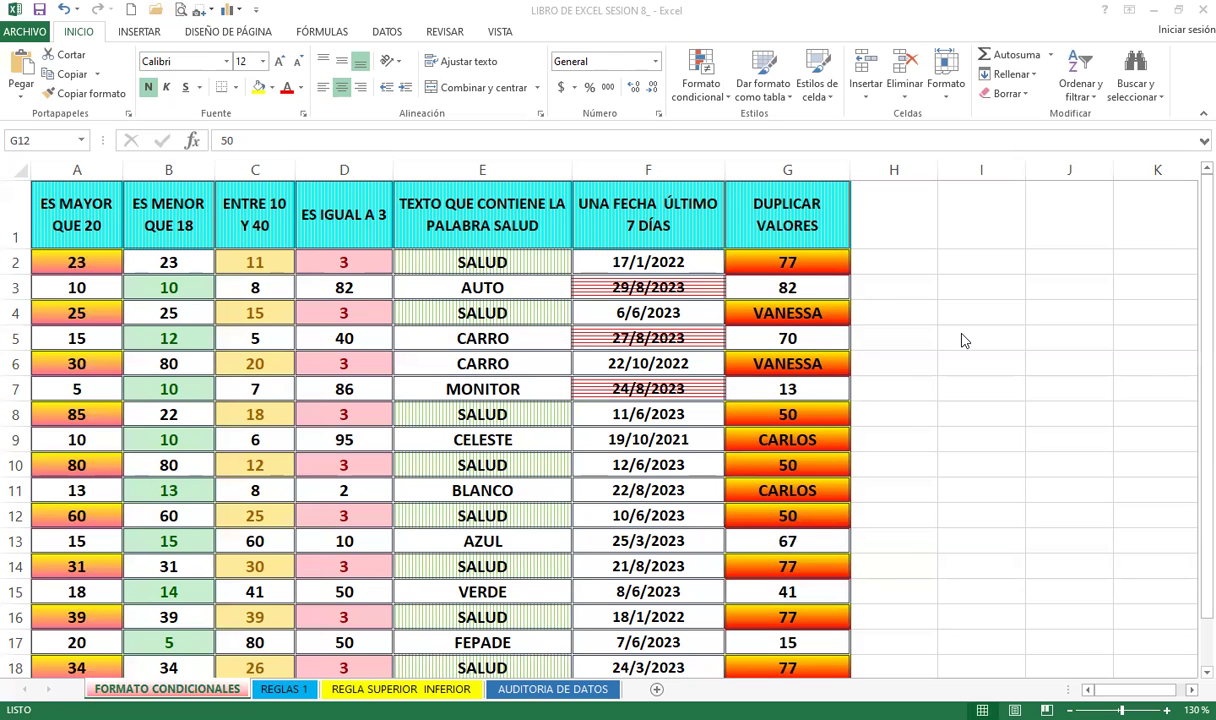
pyautogui.scroll(-4, 273, 466)
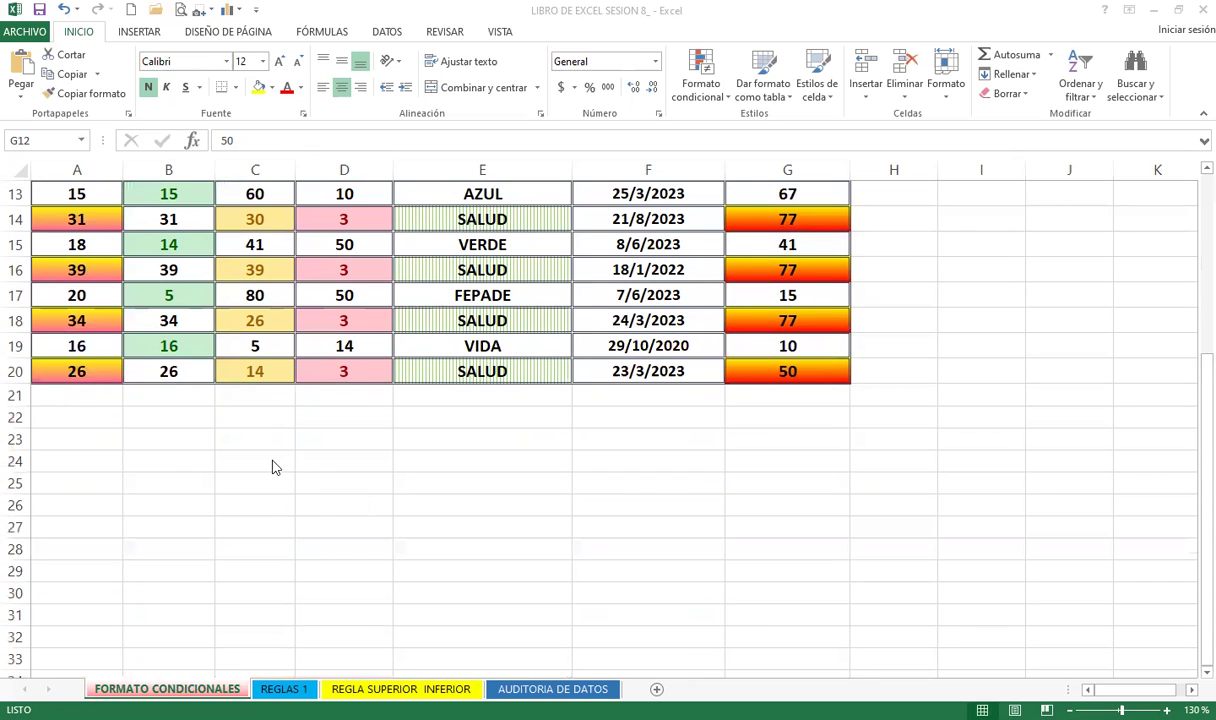
pyautogui.scroll(4, 280, 440)
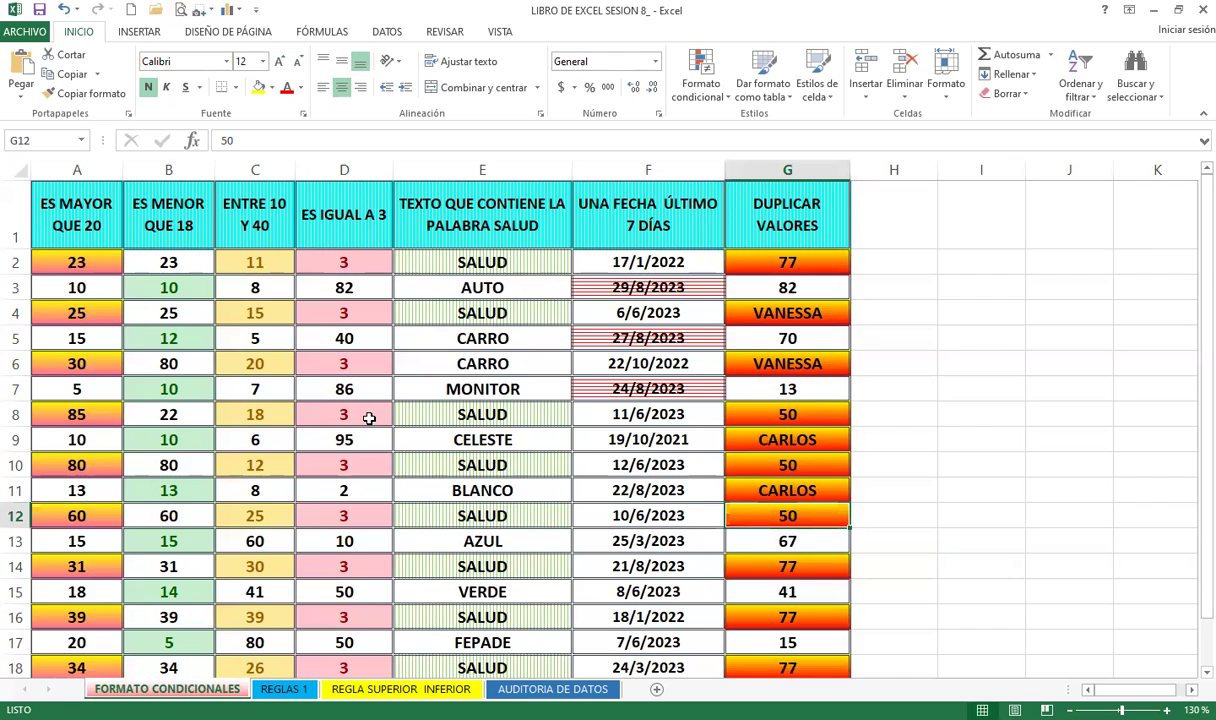
pyautogui.scroll(-3, 366, 420)
pyautogui.scroll(-4, 370, 429)
pyautogui.scroll(7, 368, 428)
pyautogui.click(450, 291)
pyautogui.keyDown('ctrl'); pyautogui.click(471, 341); pyautogui.keyUp('ctrl')
pyautogui.keyDown('ctrl'); pyautogui.click(467, 362); pyautogui.keyUp('ctrl')
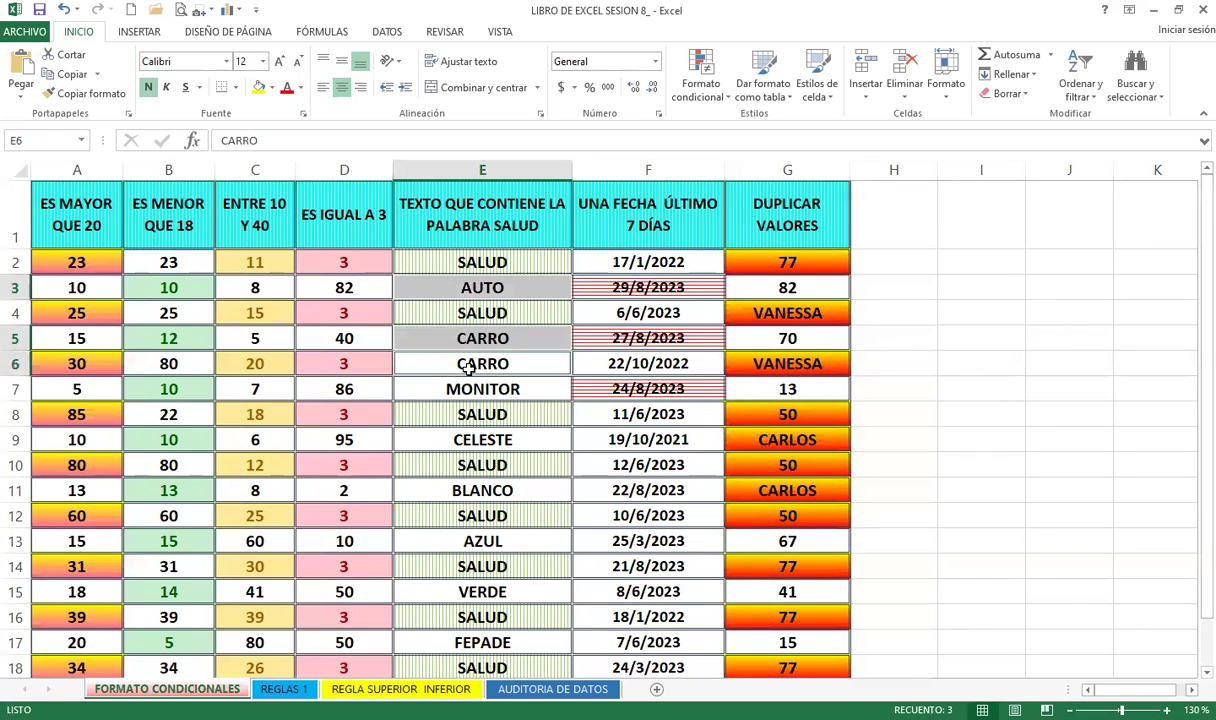
pyautogui.keyDown('ctrl'); pyautogui.click(462, 389); pyautogui.keyUp('ctrl')
pyautogui.keyDown('ctrl'); pyautogui.click(458, 438); pyautogui.keyUp('ctrl')
pyautogui.keyDown('ctrl'); pyautogui.click(478, 490); pyautogui.keyUp('ctrl')
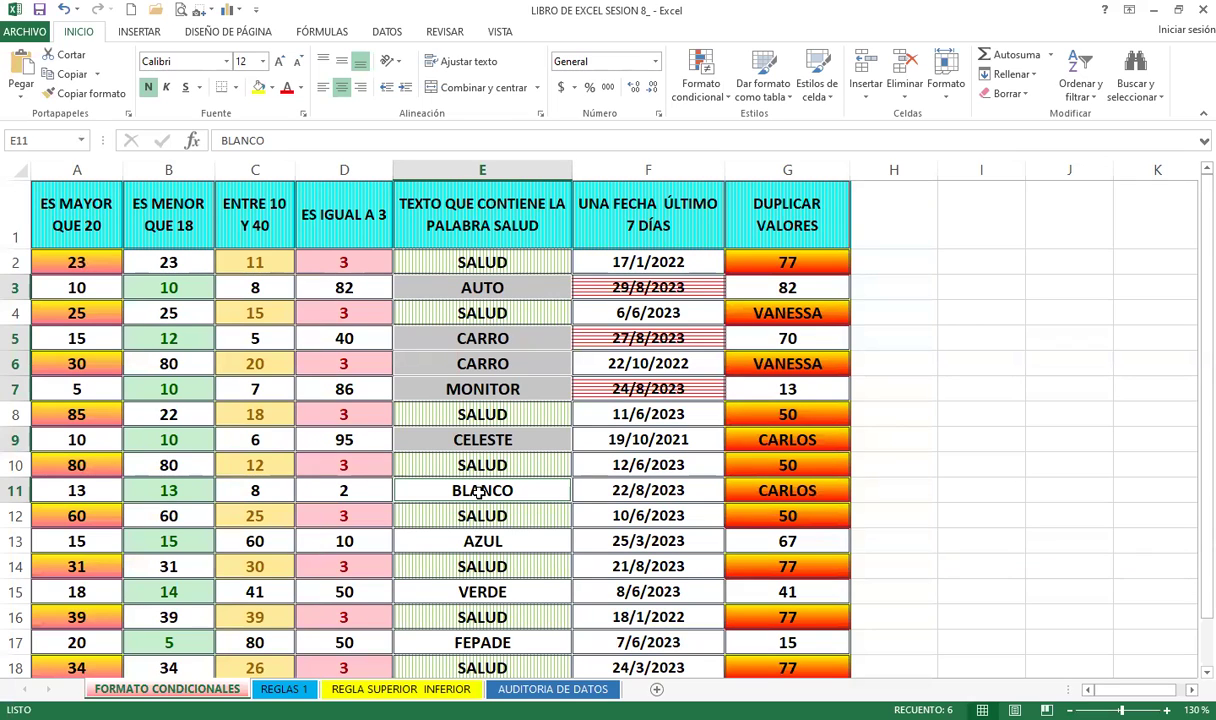
pyautogui.click(470, 488)
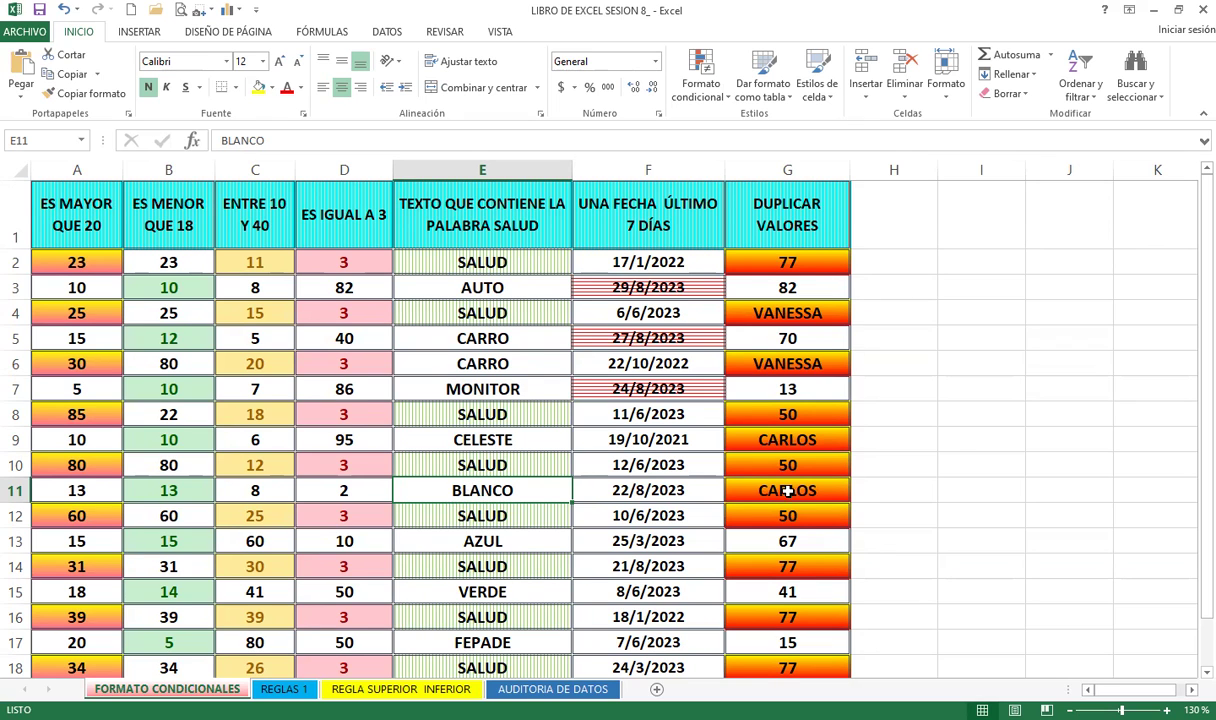
pyautogui.scroll(-4, 748, 468)
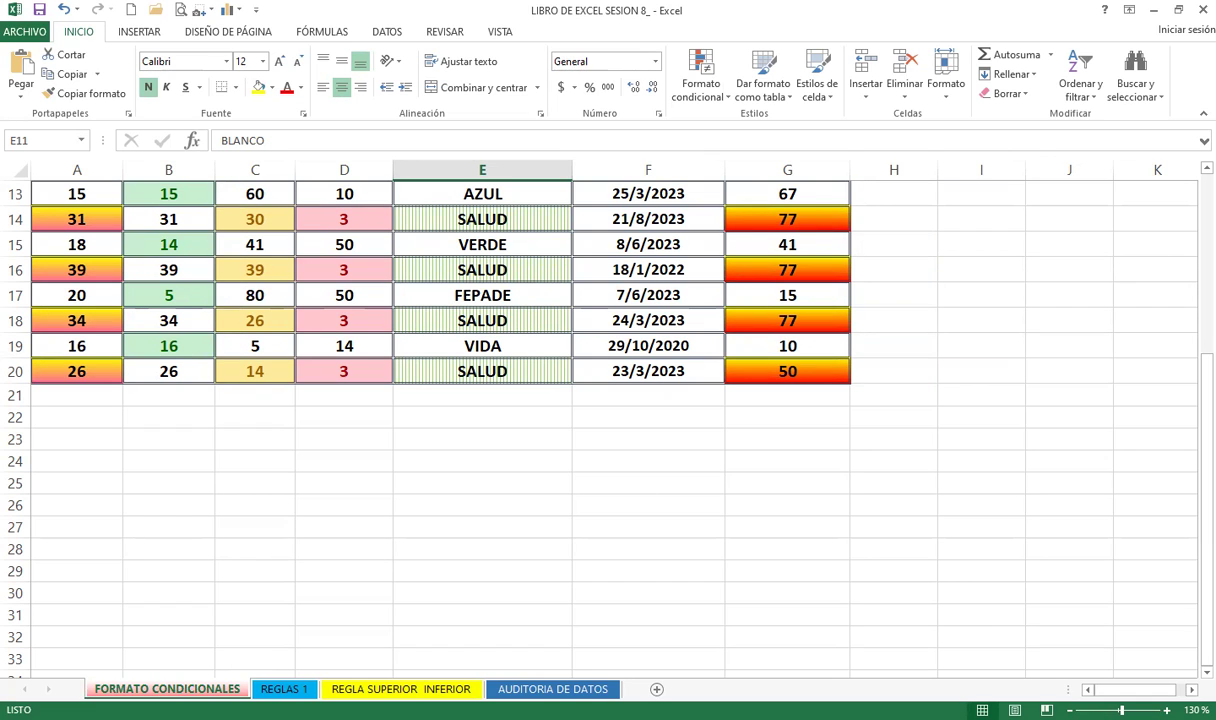
# - On the REGLAS 1 sheet, select F2:F21 and open the conditional formatting rules
pyautogui.click(700, 598)
pyautogui.click(284, 689)
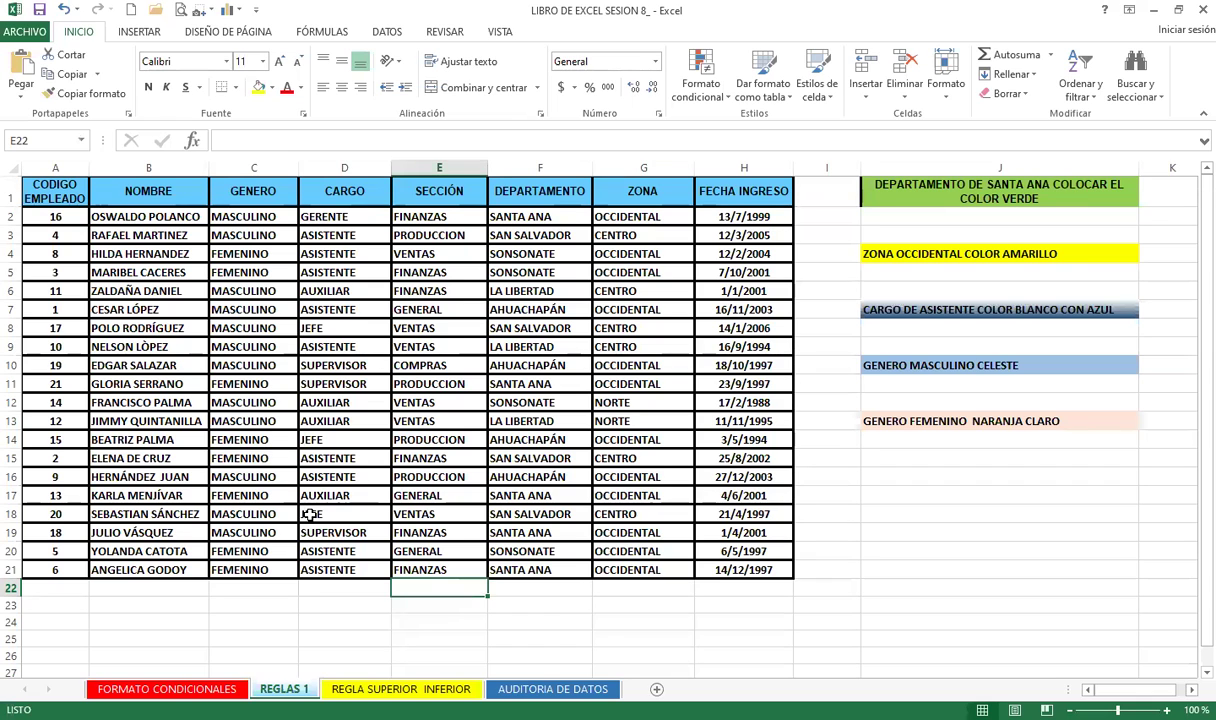
pyautogui.moveTo(521, 217); pyautogui.dragTo(537, 568)
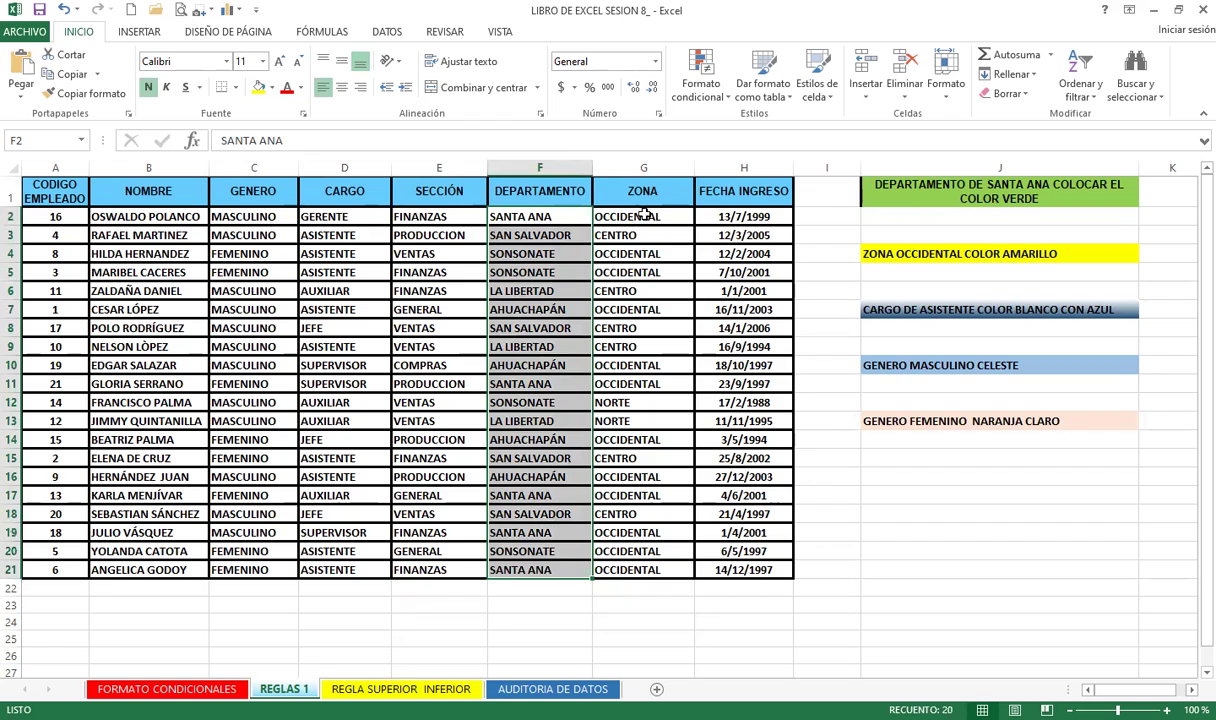
pyautogui.click(705, 96)
pyautogui.moveTo(766, 123)
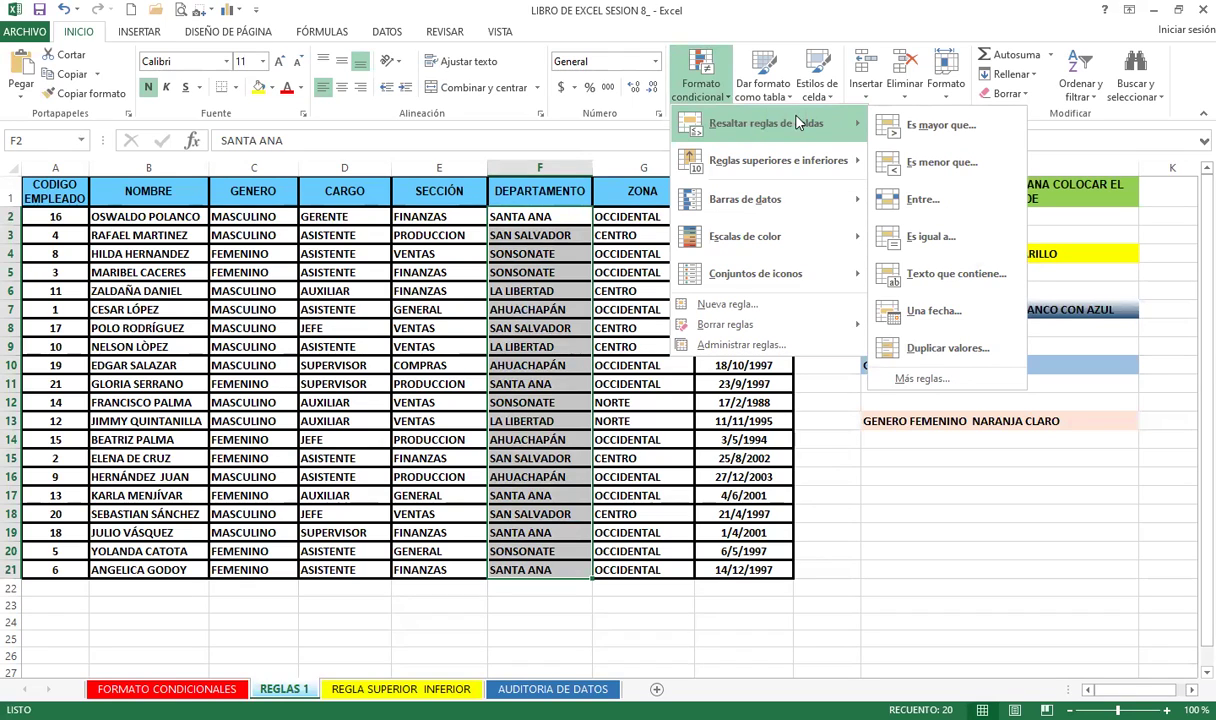
# - Add an 'Es igual a' SANTA ANA rule with a custom light green fill
pyautogui.click(930, 236)
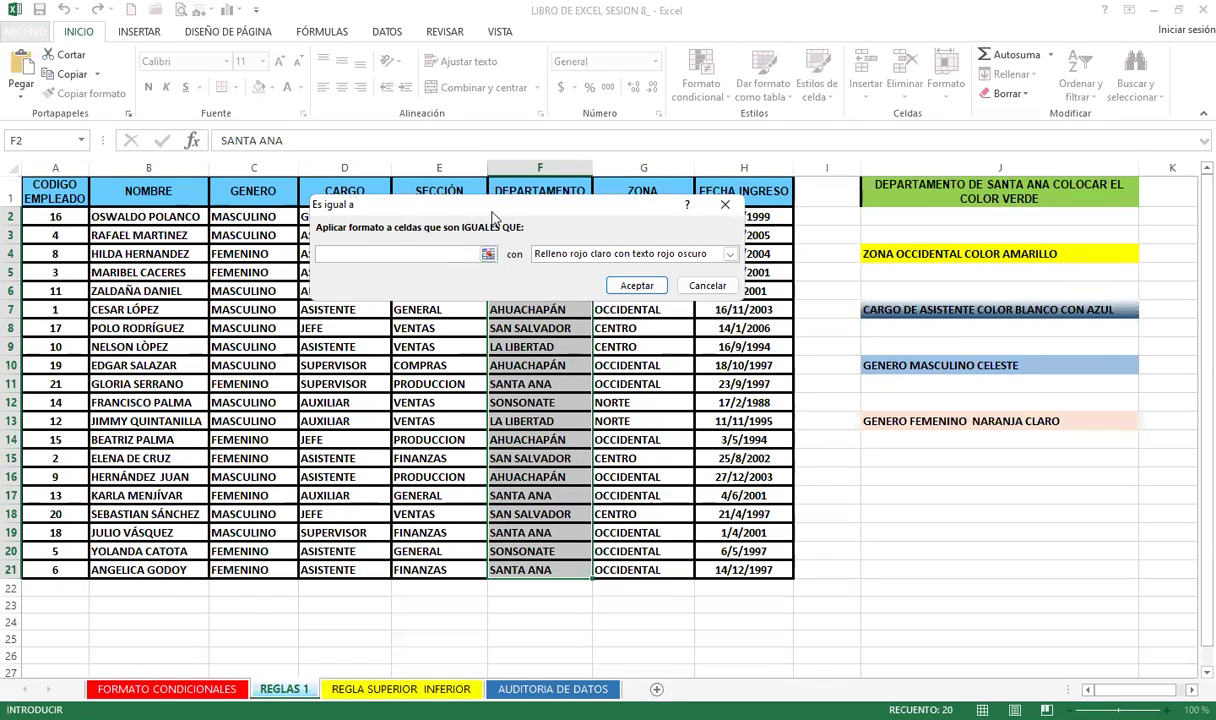
pyautogui.moveTo(497, 213); pyautogui.dragTo(549, 294)
pyautogui.write('SANTA A')
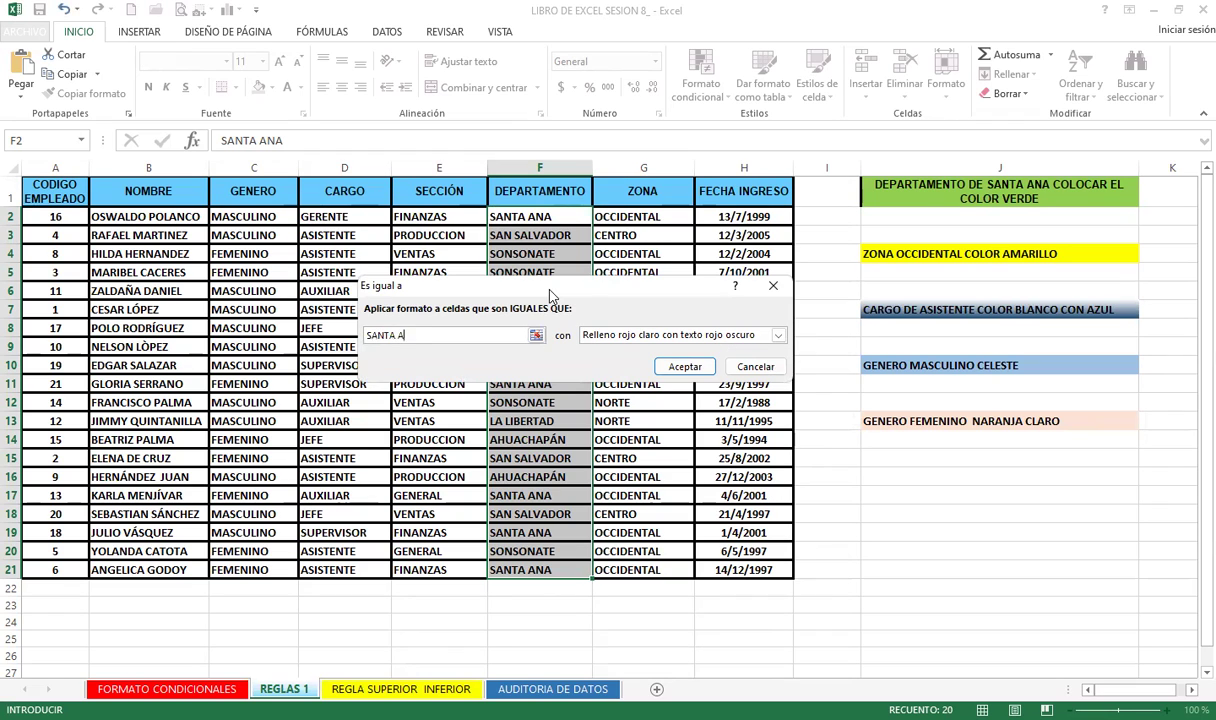
pyautogui.write('NA')
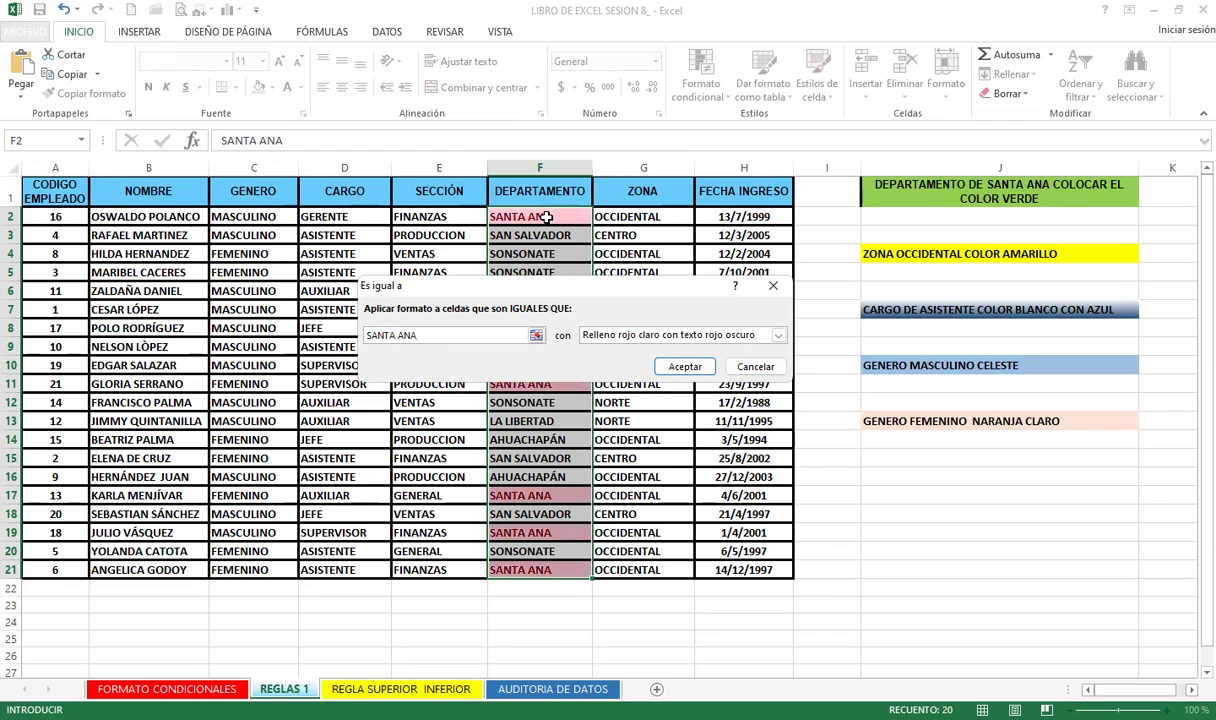
pyautogui.click(740, 334)
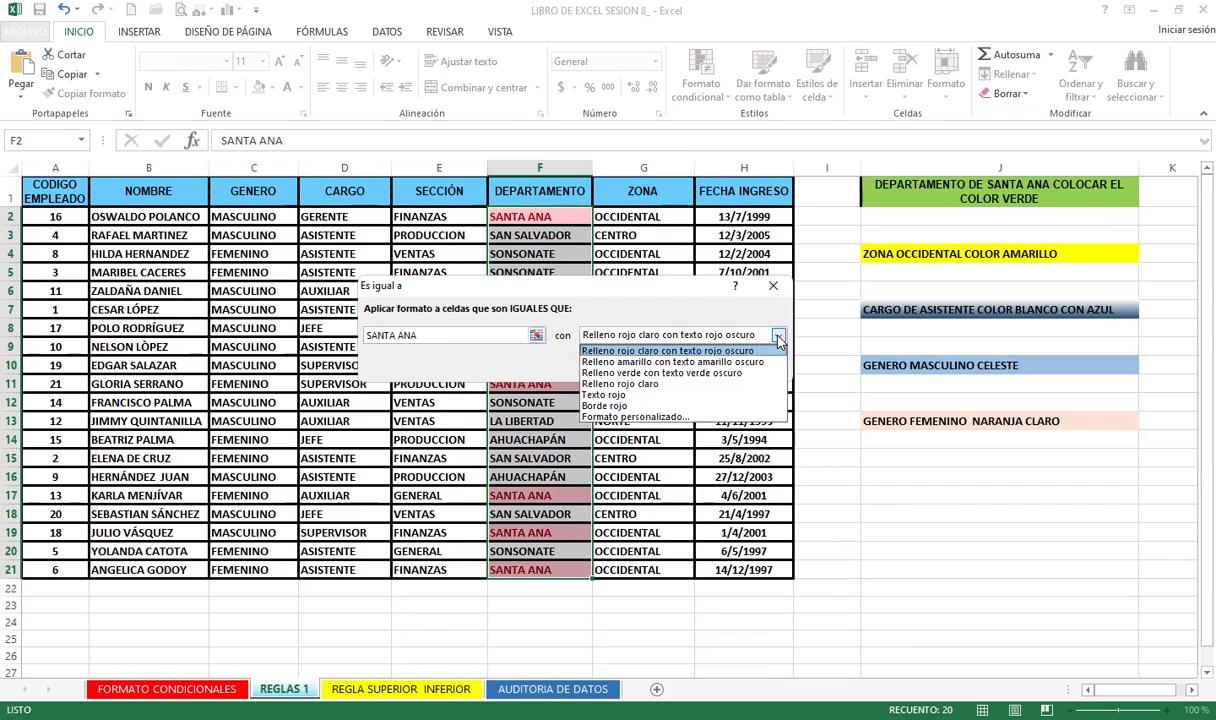
pyautogui.click(632, 417)
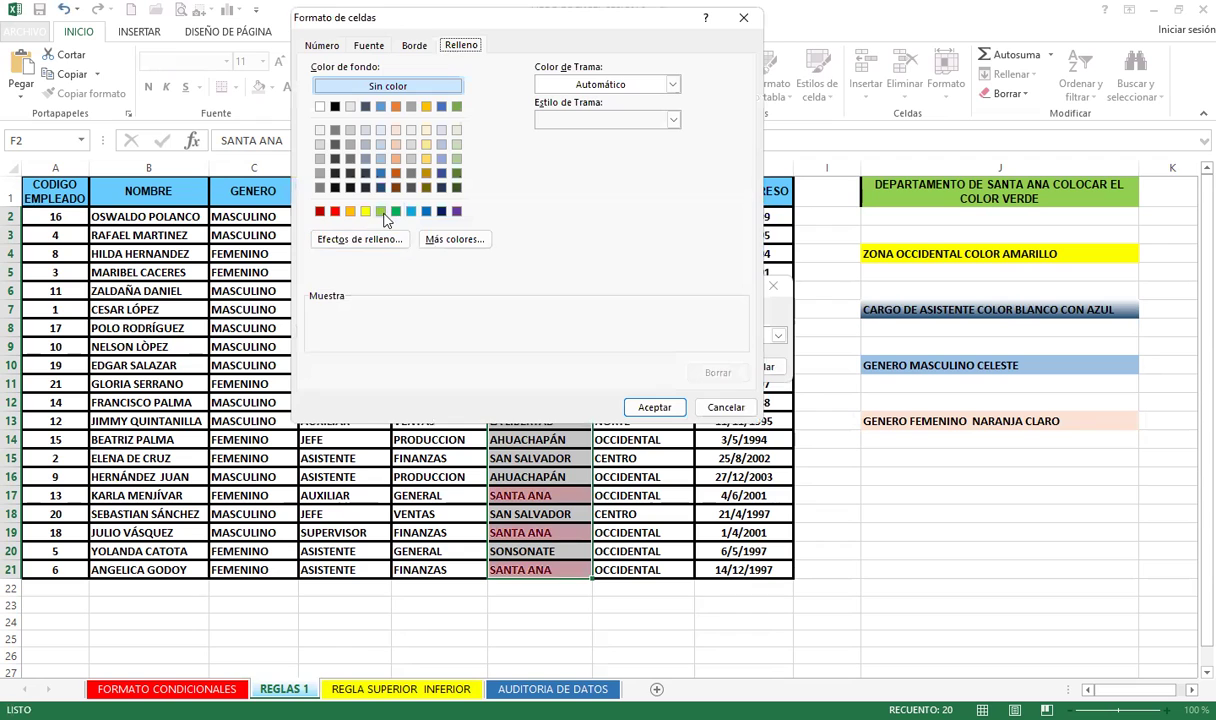
pyautogui.click(380, 210)
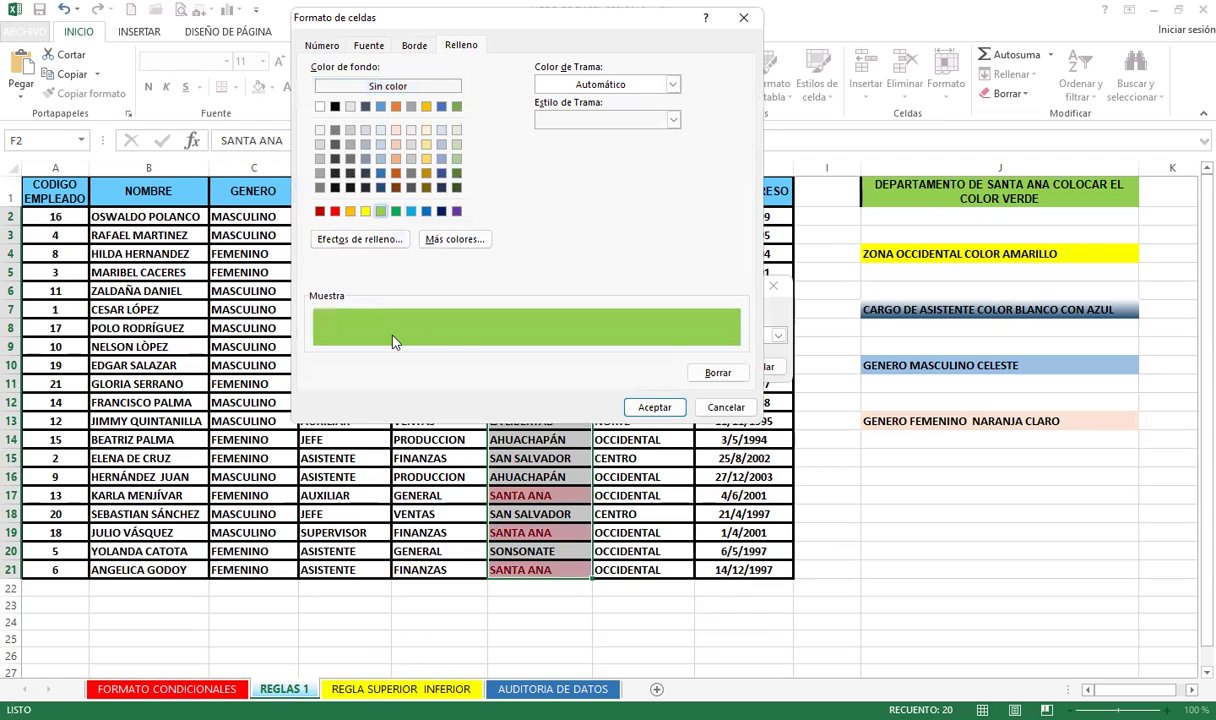
pyautogui.click(654, 407)
pyautogui.click(684, 367)
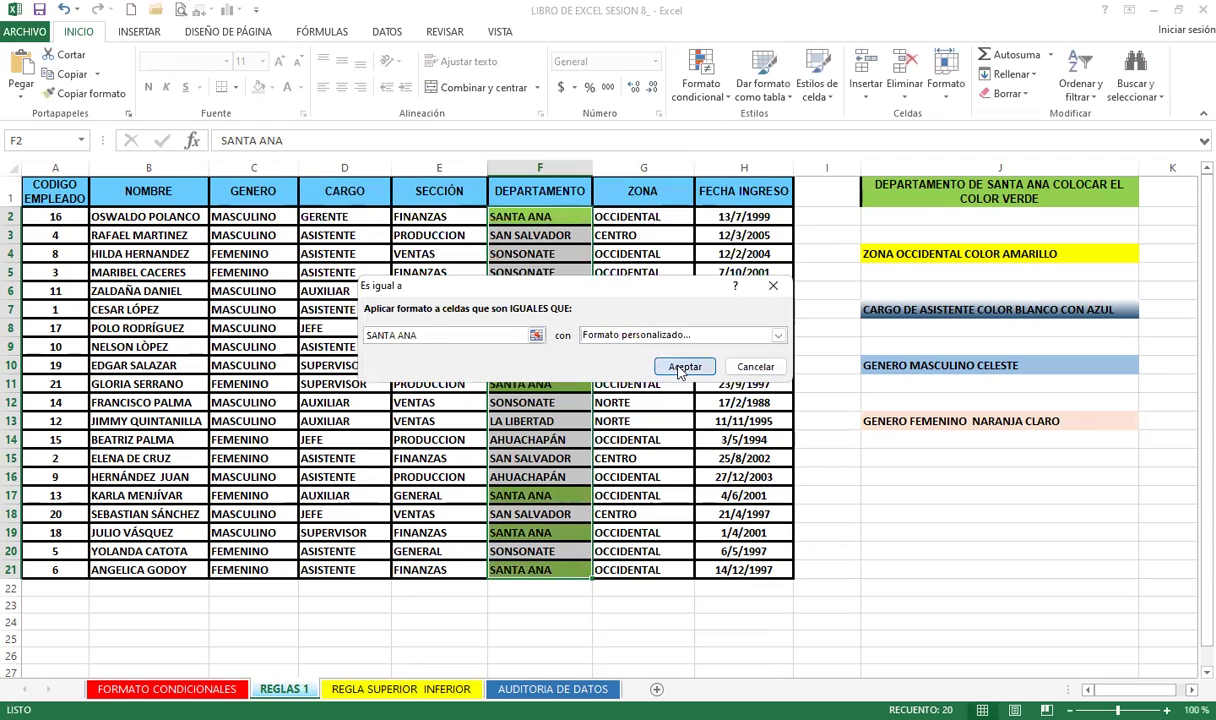
pyautogui.click(586, 334)
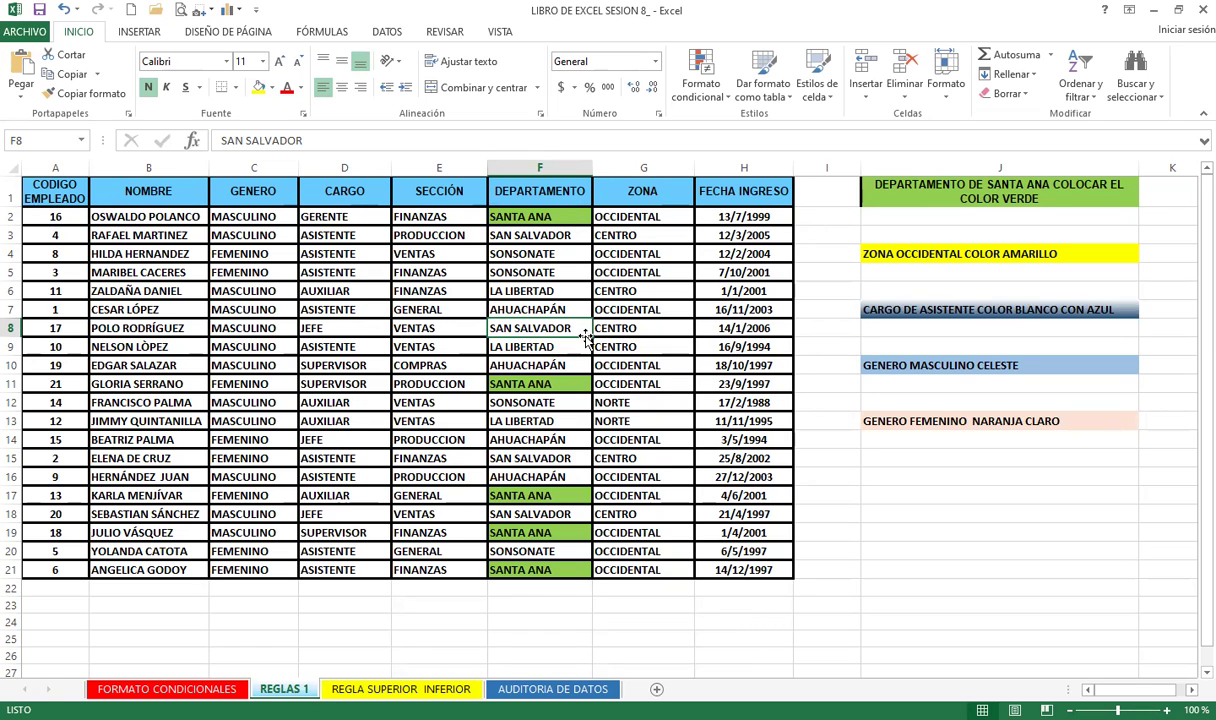
# - Select G2:G21 and add a 'Texto que contiene' OCCIDENTAL rule with custom yellow fill
pyautogui.moveTo(630, 217); pyautogui.dragTo(660, 568)
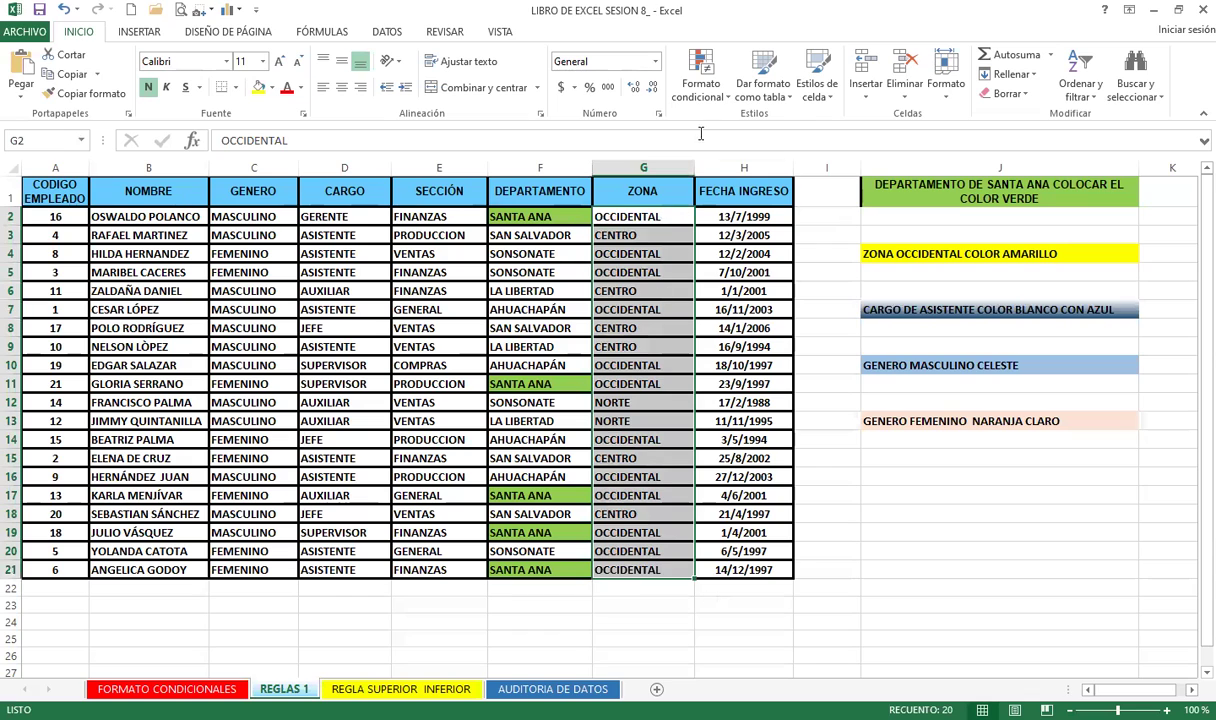
pyautogui.click(700, 85)
pyautogui.moveTo(766, 123)
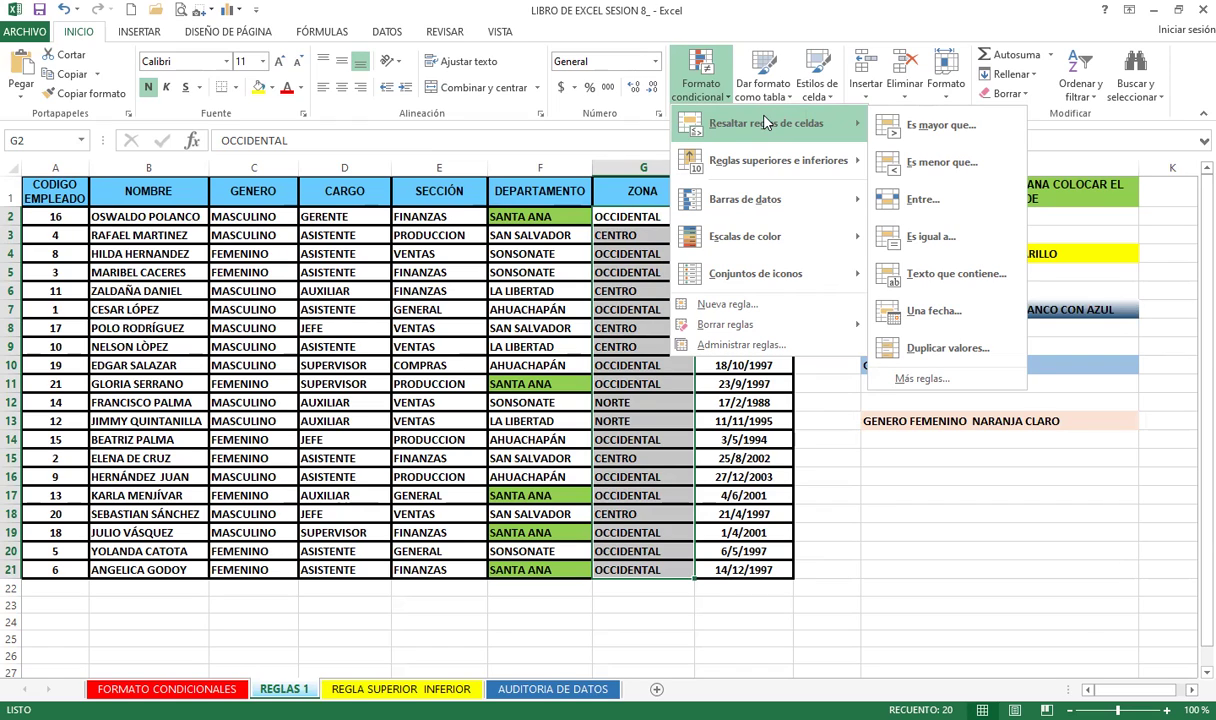
pyautogui.click(934, 277)
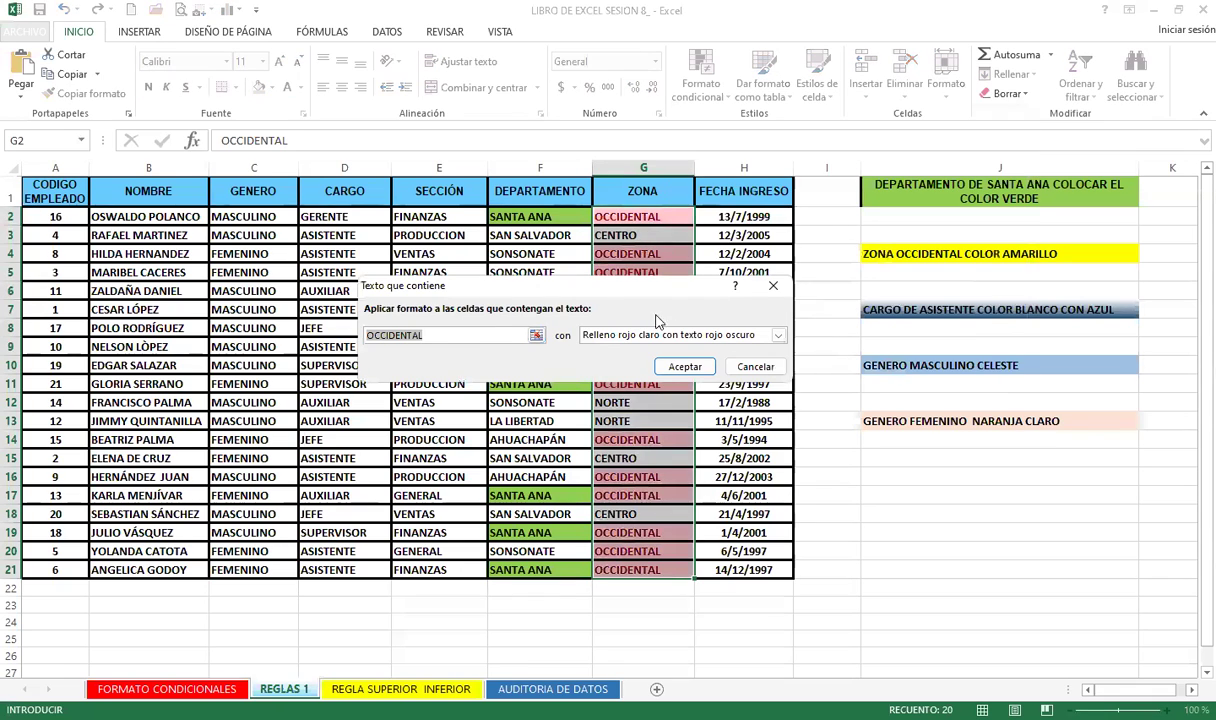
pyautogui.click(740, 335)
pyautogui.click(628, 419)
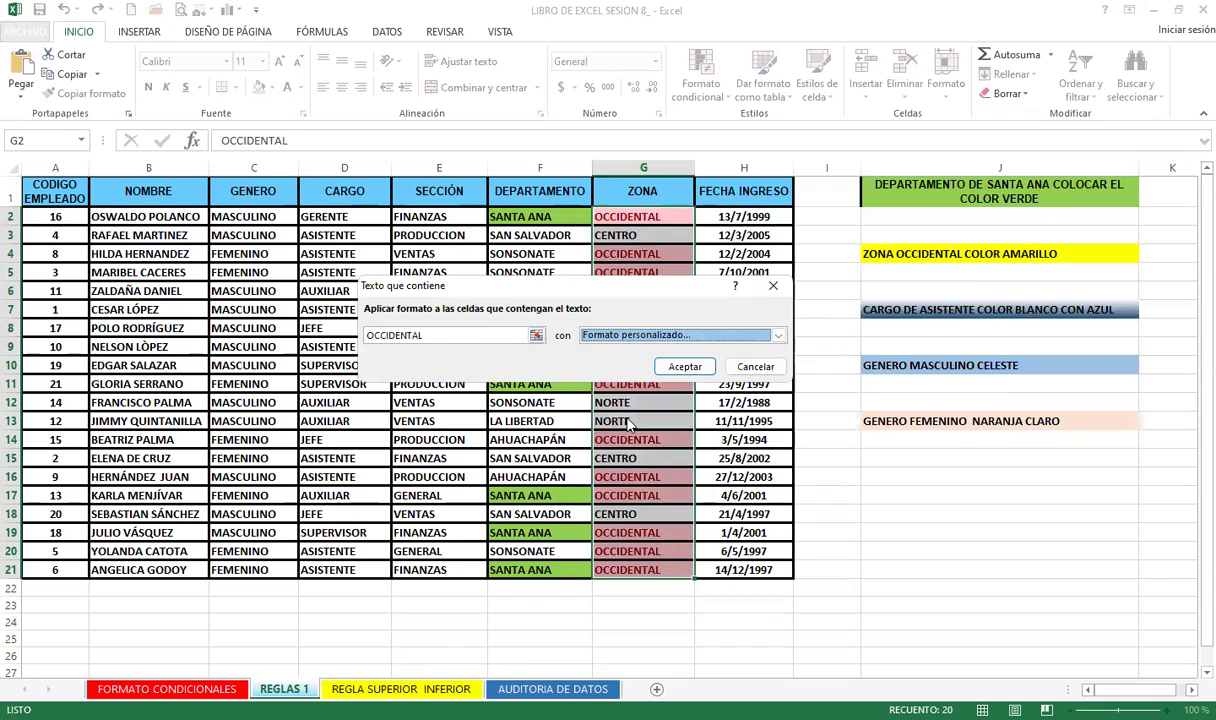
pyautogui.click(413, 292)
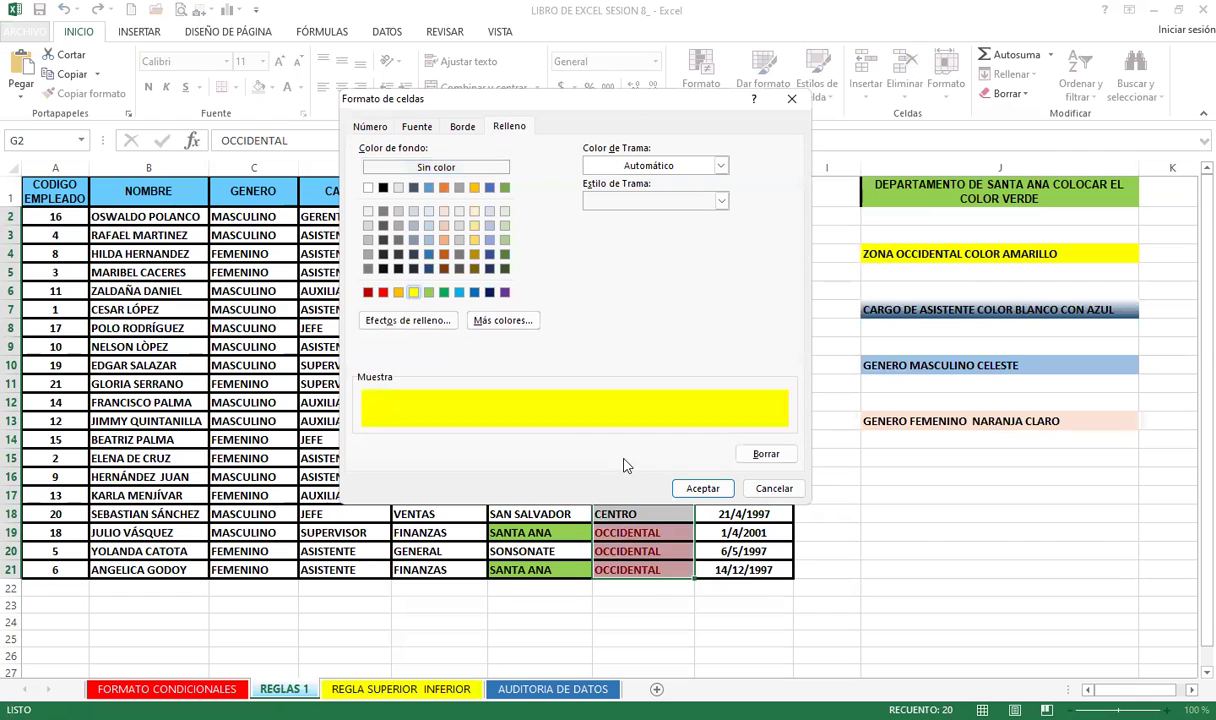
pyautogui.click(702, 488)
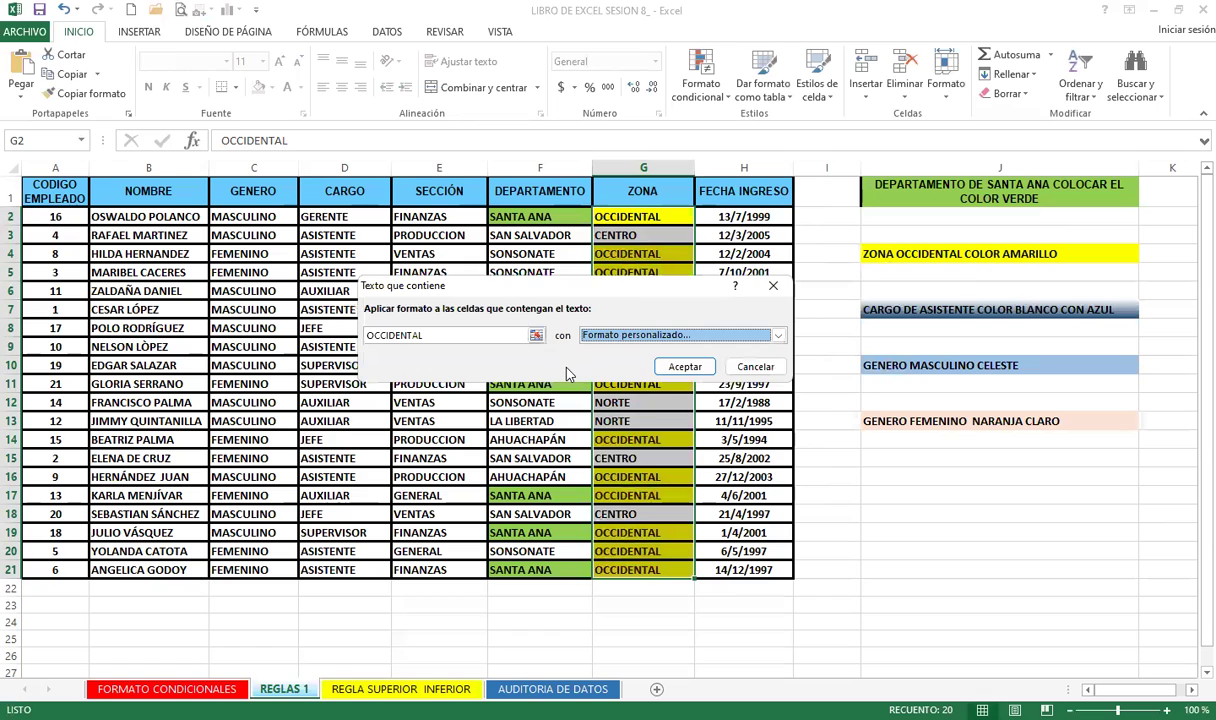
pyautogui.click(680, 367)
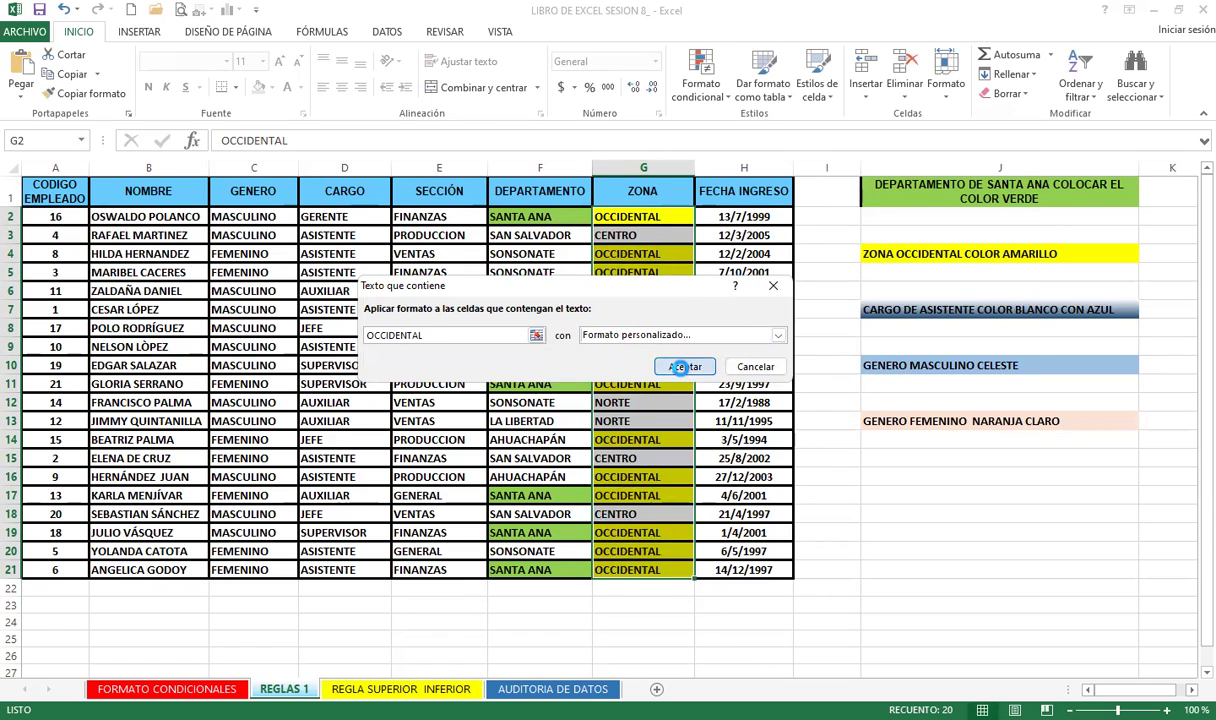
pyautogui.click(654, 346)
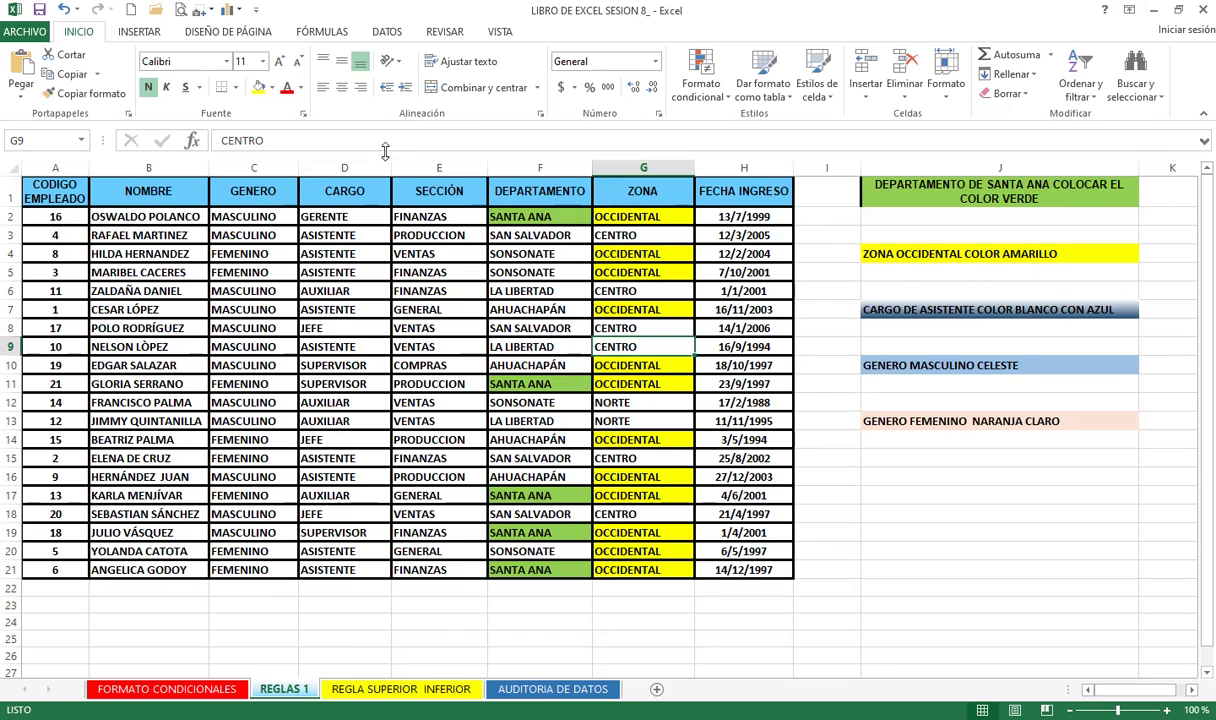
# - Start an Equal To highlight rule on the job title cells in column D, then cancel it
pyautogui.moveTo(325, 216); pyautogui.dragTo(362, 568)
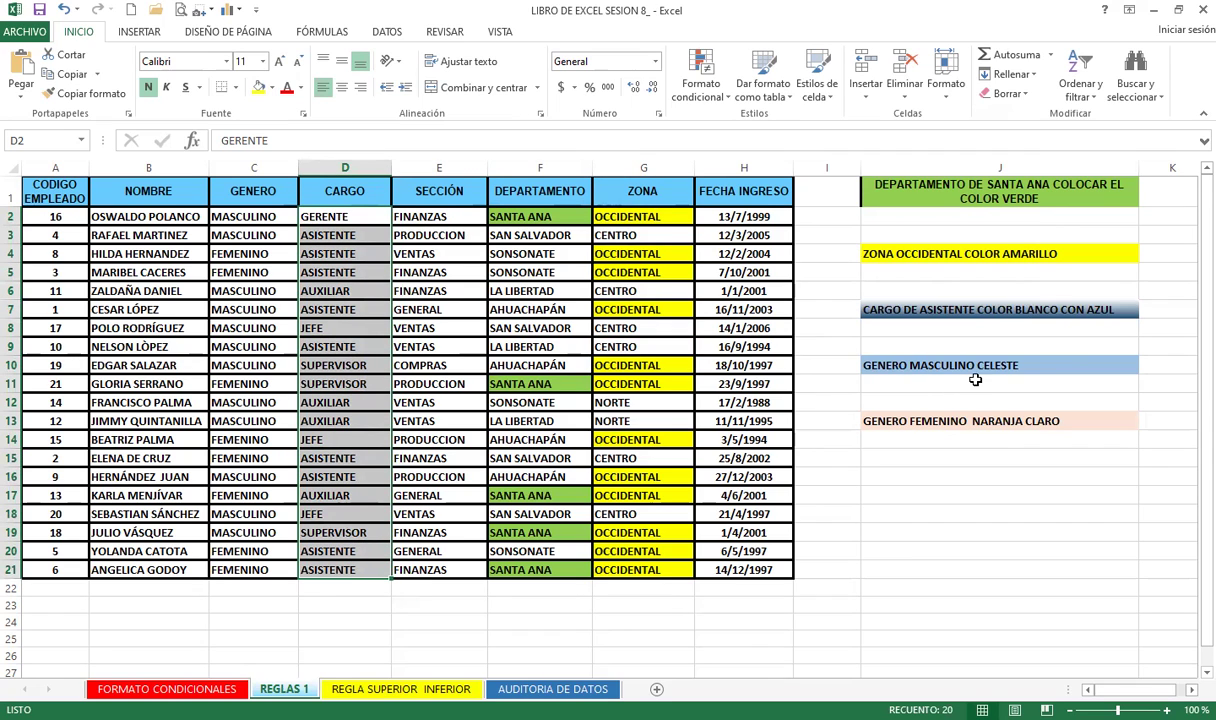
pyautogui.click(705, 100)
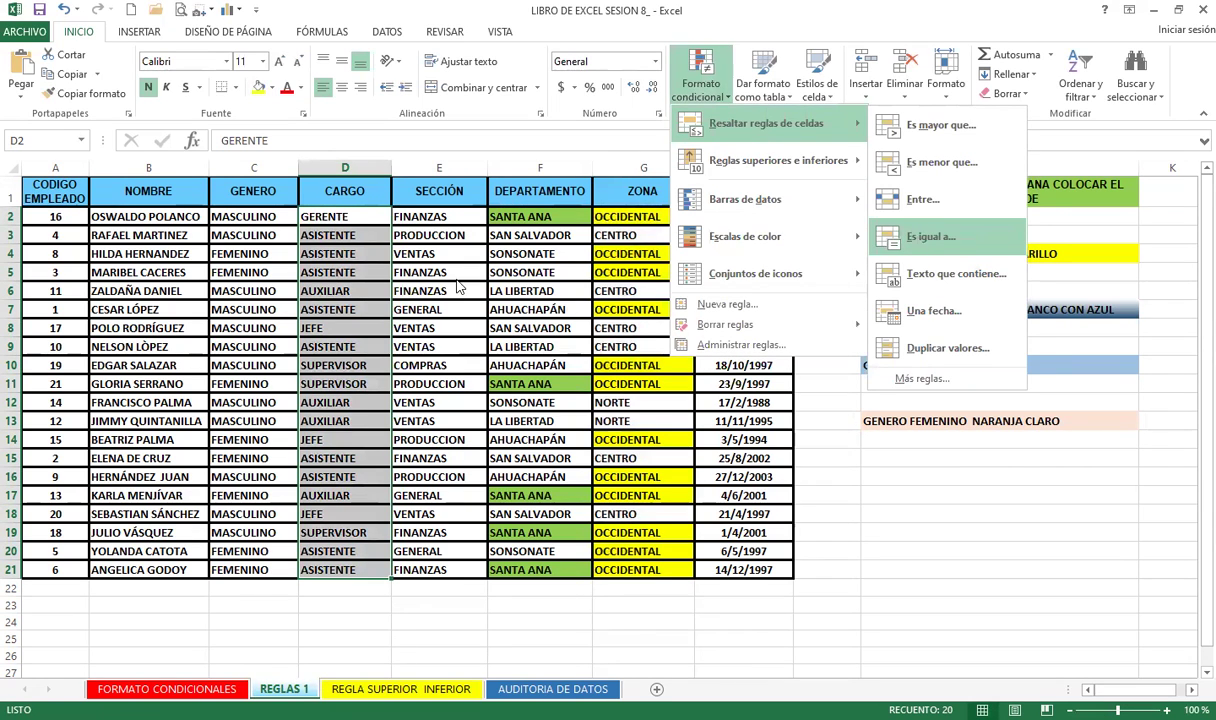
pyautogui.click(920, 240)
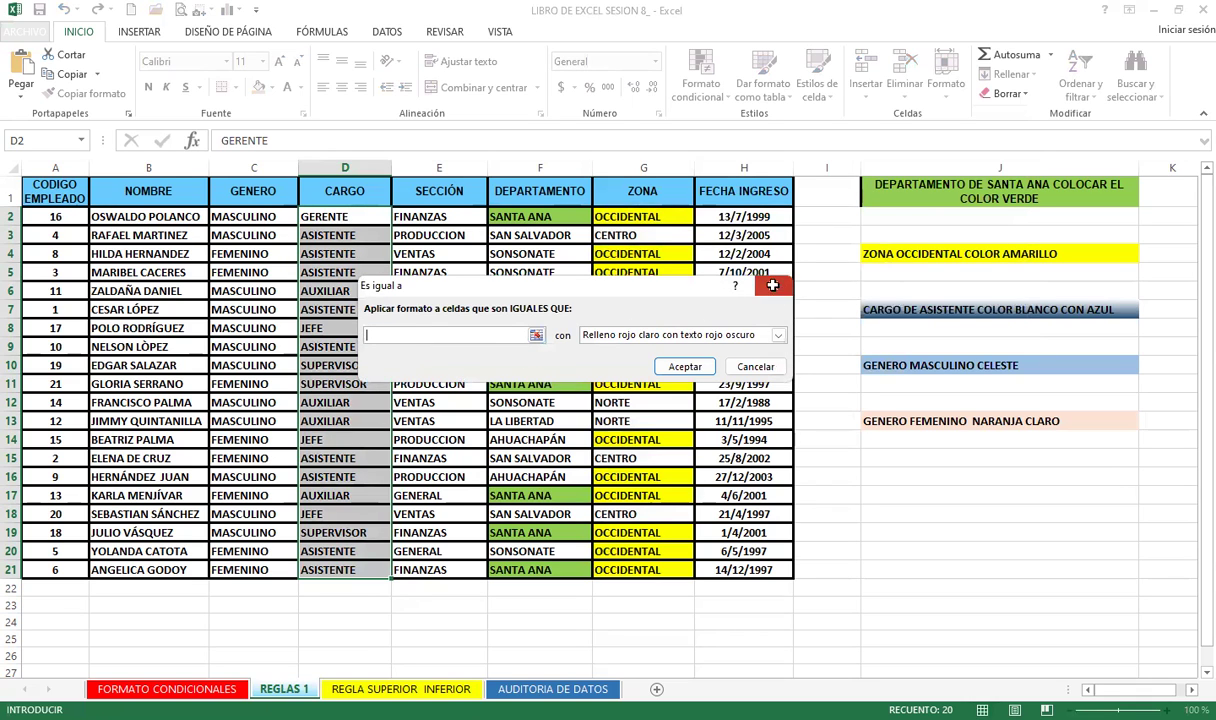
pyautogui.click(773, 286)
# - Give MASCULINO cells in C2:C21 a light-blue fill with an Equal To rule matching C2
pyautogui.click(258, 217)
pyautogui.moveTo(258, 217); pyautogui.dragTo(245, 569)
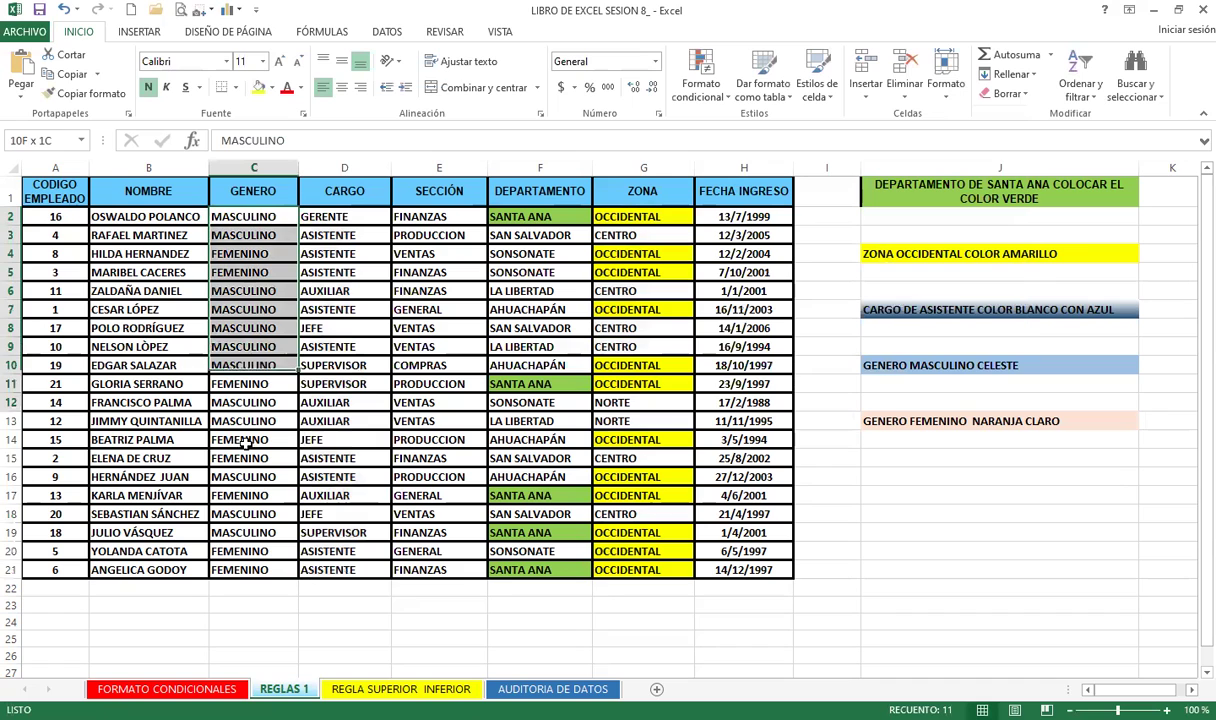
pyautogui.click(700, 80)
pyautogui.moveTo(766, 123)
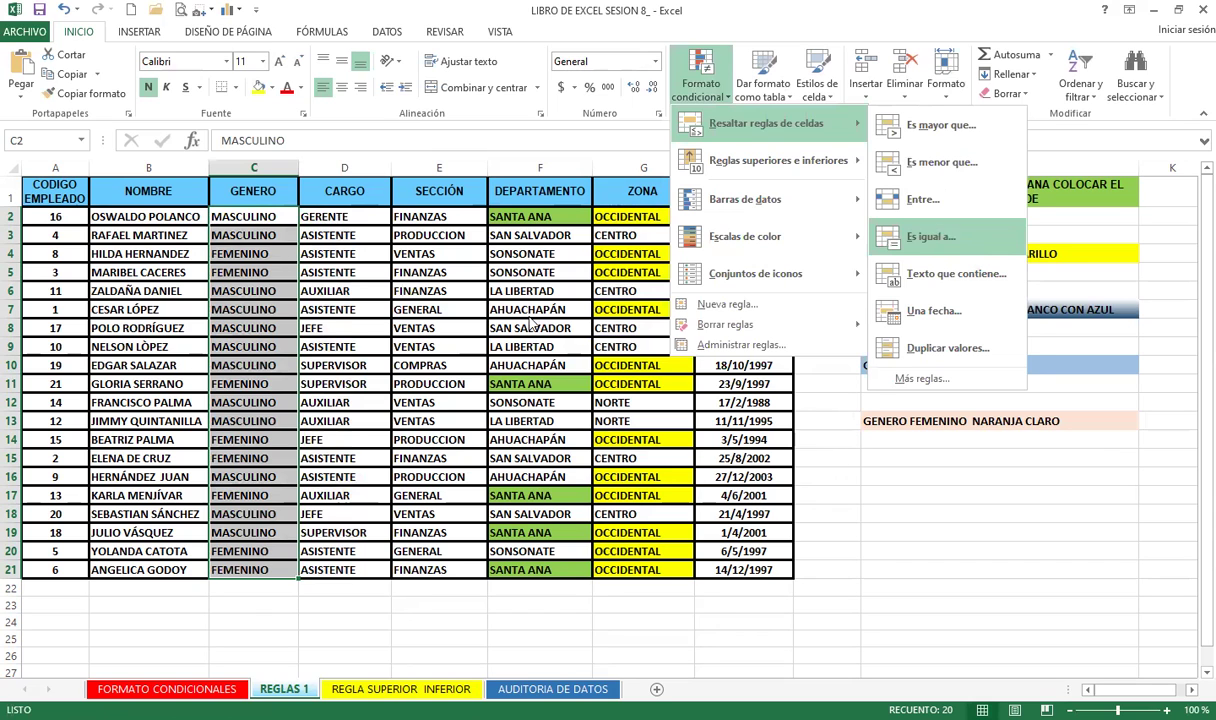
pyautogui.click(940, 237)
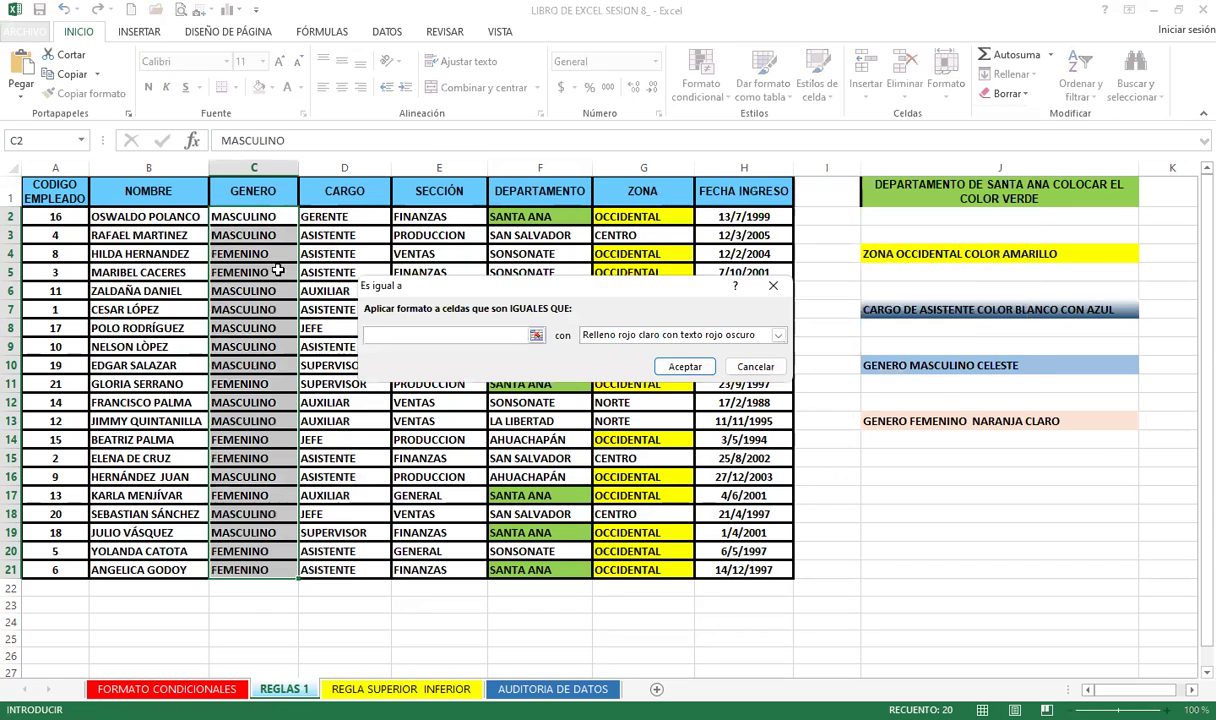
pyautogui.click(249, 216)
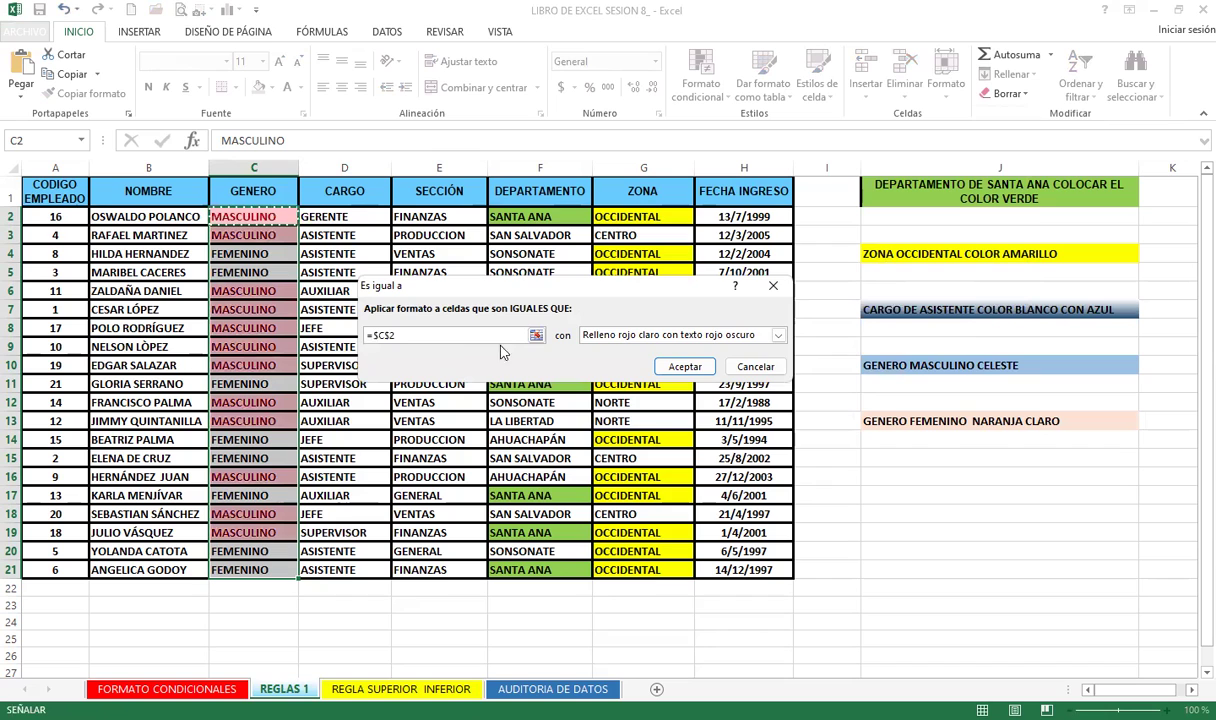
pyautogui.click(675, 336)
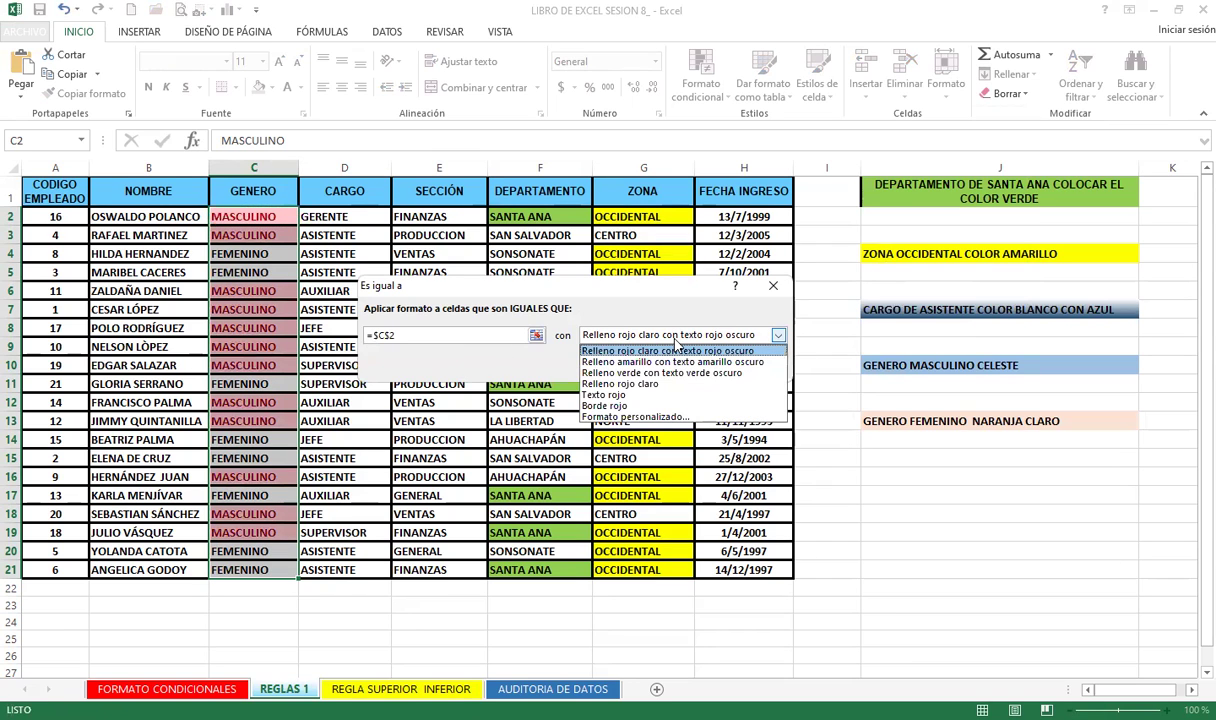
pyautogui.click(612, 416)
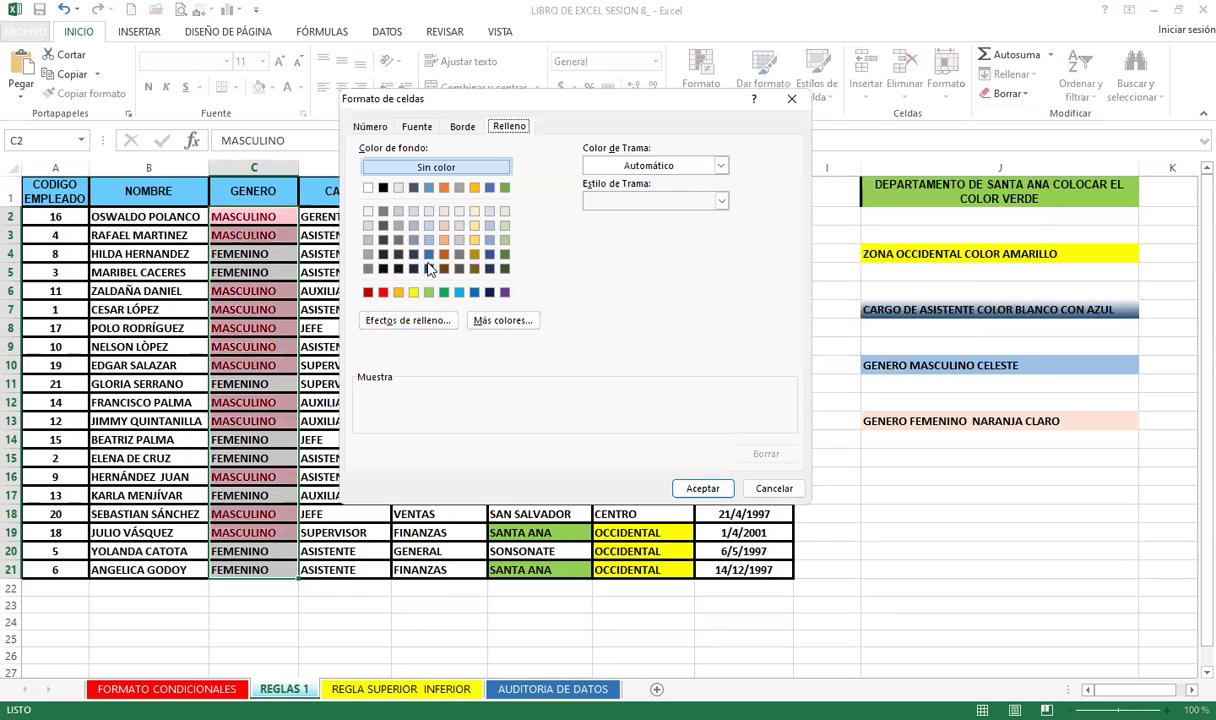
pyautogui.click(428, 240)
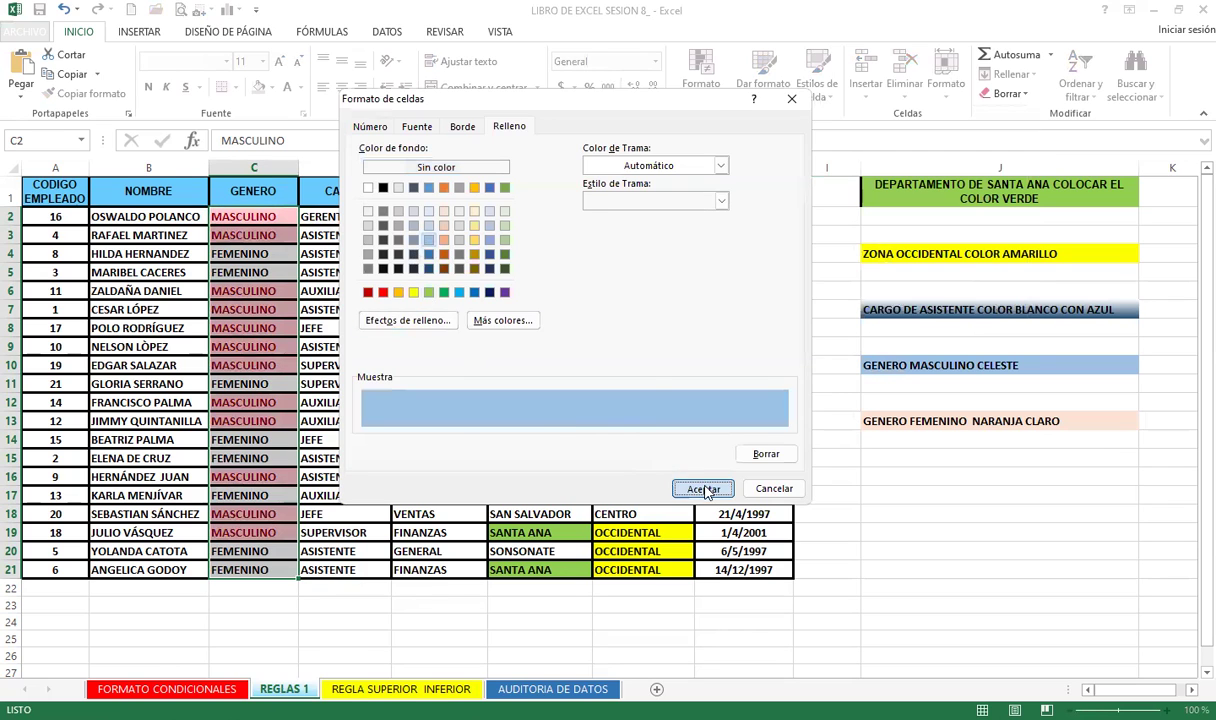
pyautogui.click(703, 489)
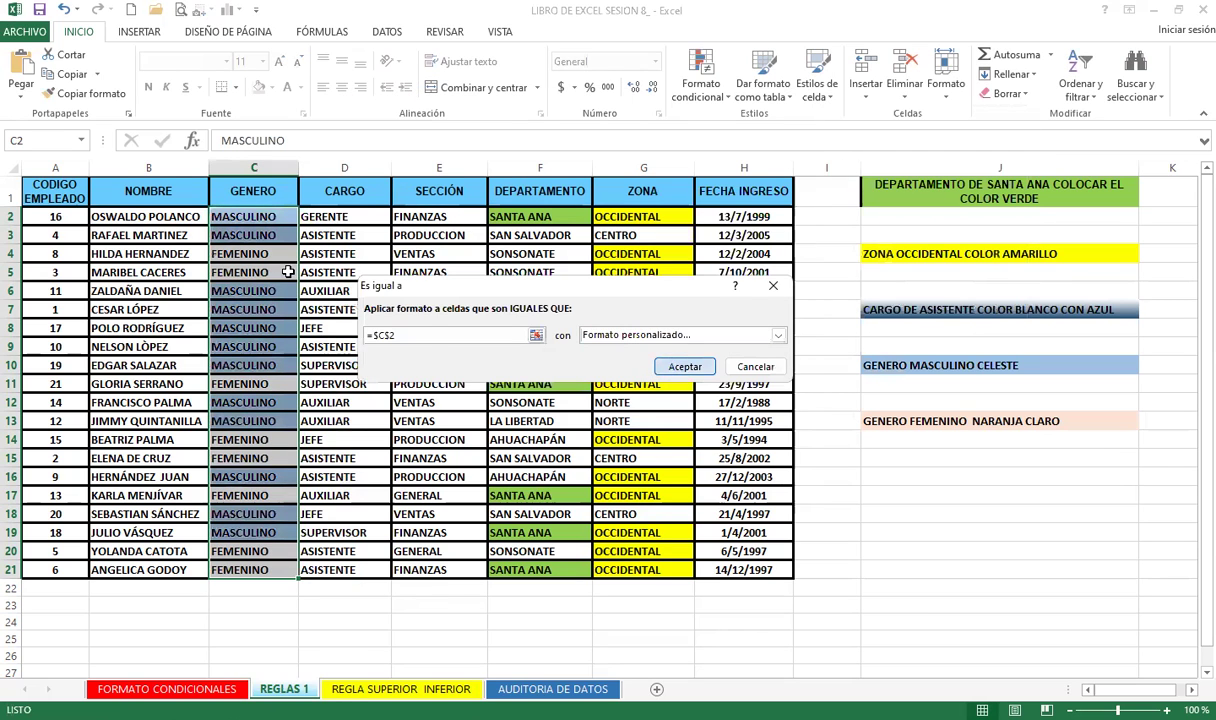
pyautogui.press('Return')
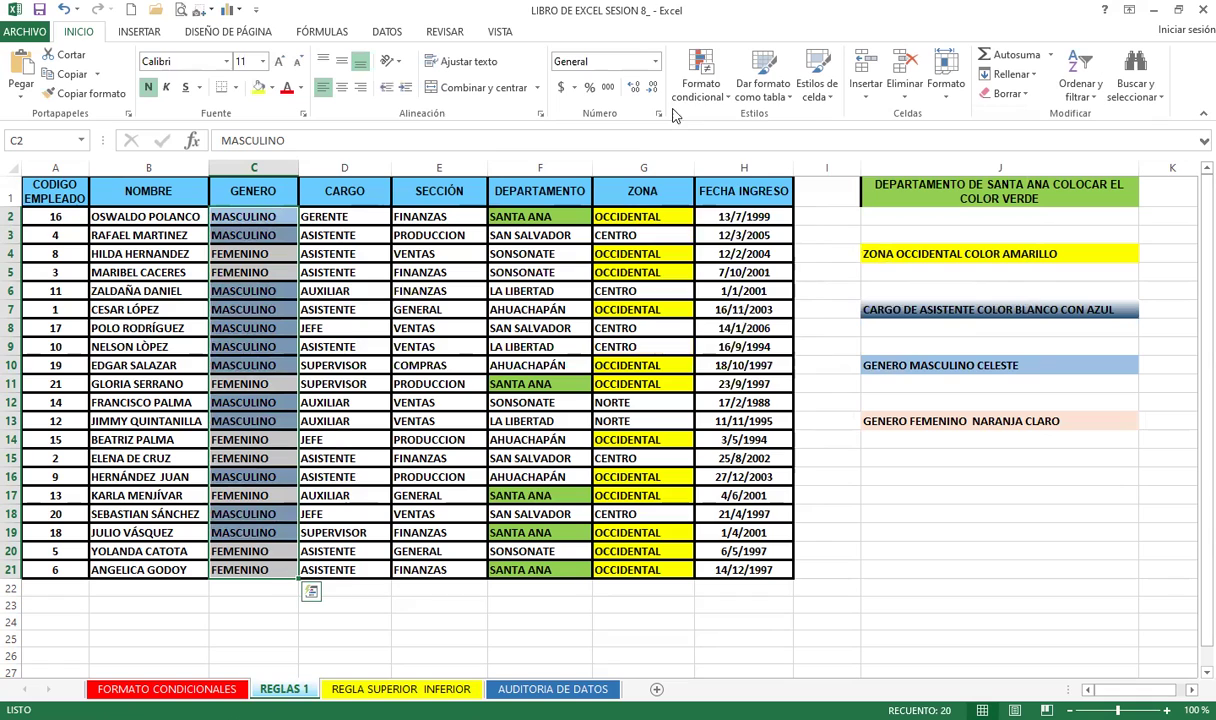
pyautogui.click(700, 80)
pyautogui.moveTo(765, 123)
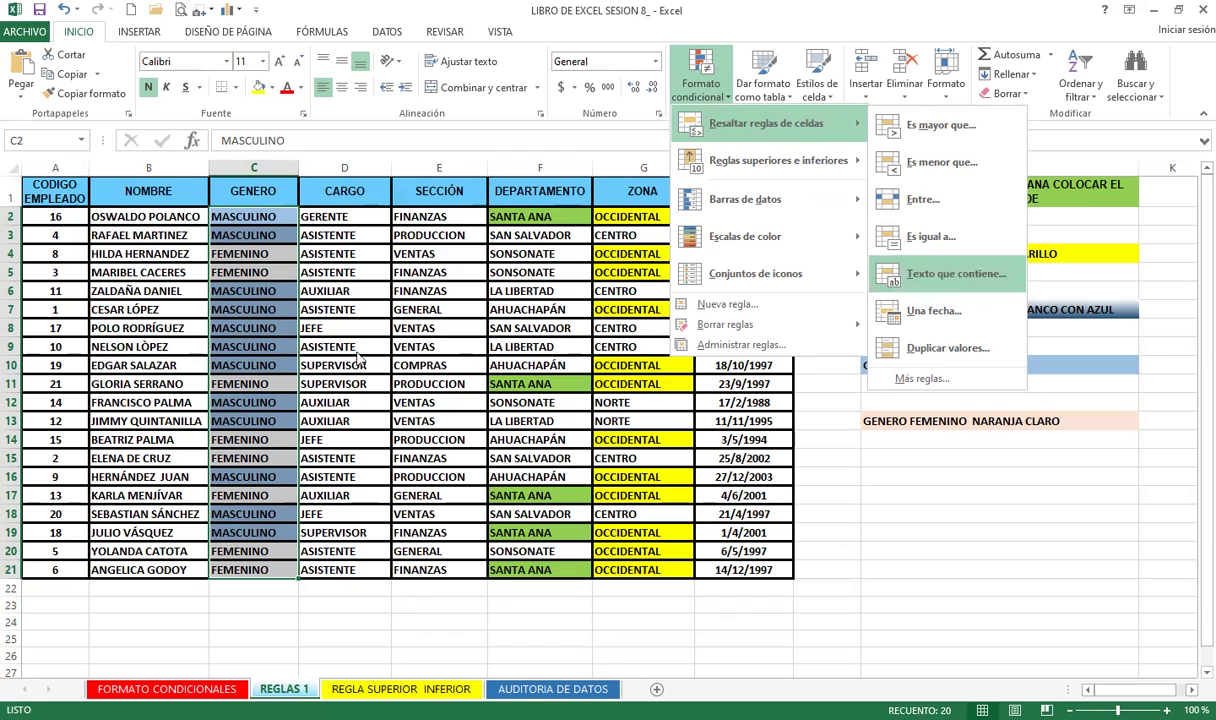
# - Add a Text that Contains rule matching FEMENINO from C4 with a light orange custom fill
pyautogui.press('Return')
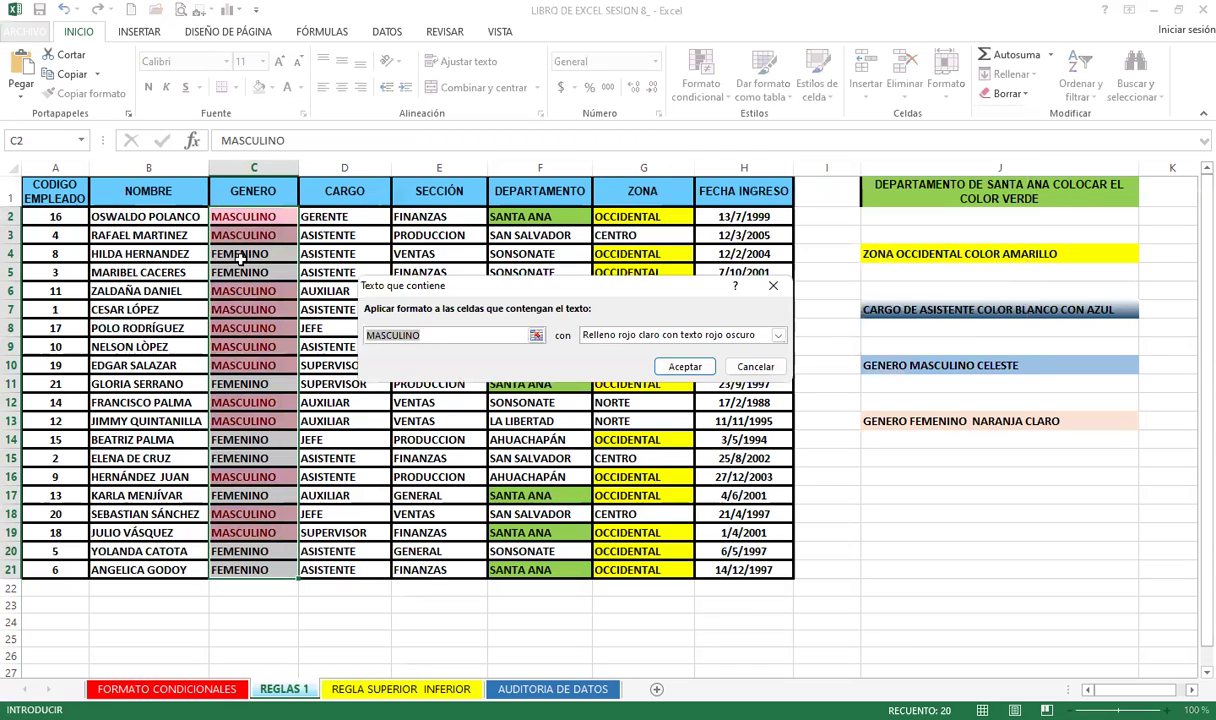
pyautogui.click(241, 256)
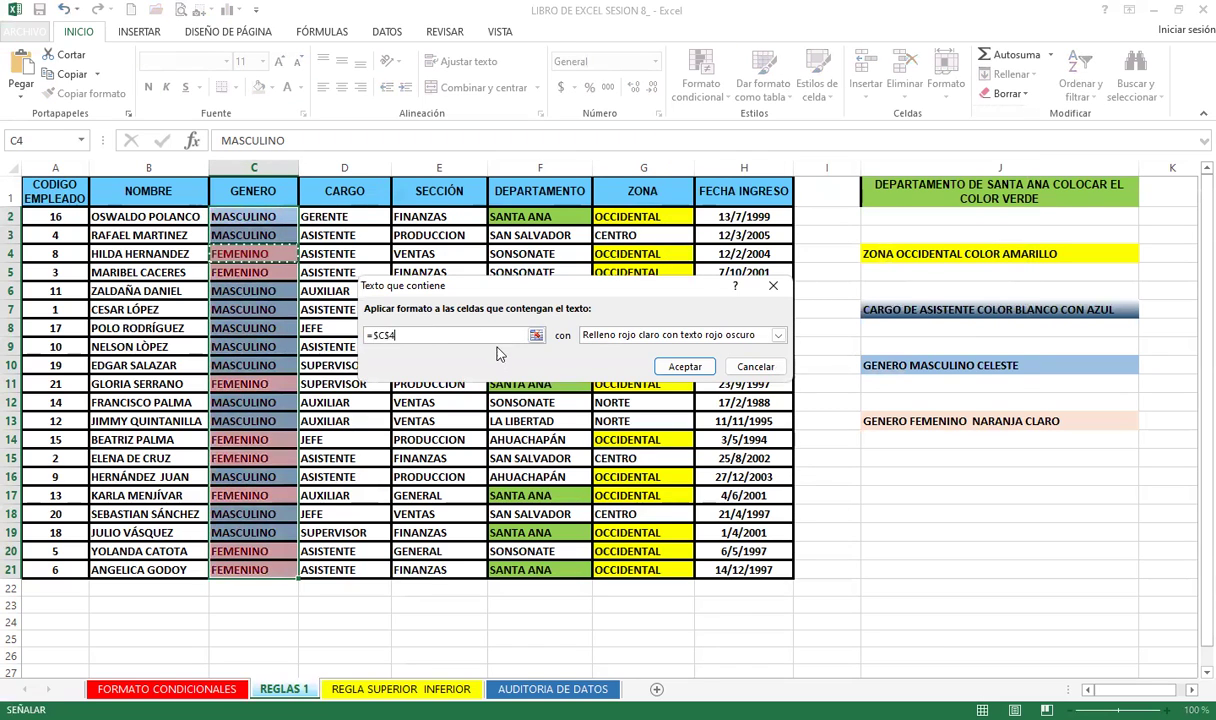
pyautogui.click(712, 336)
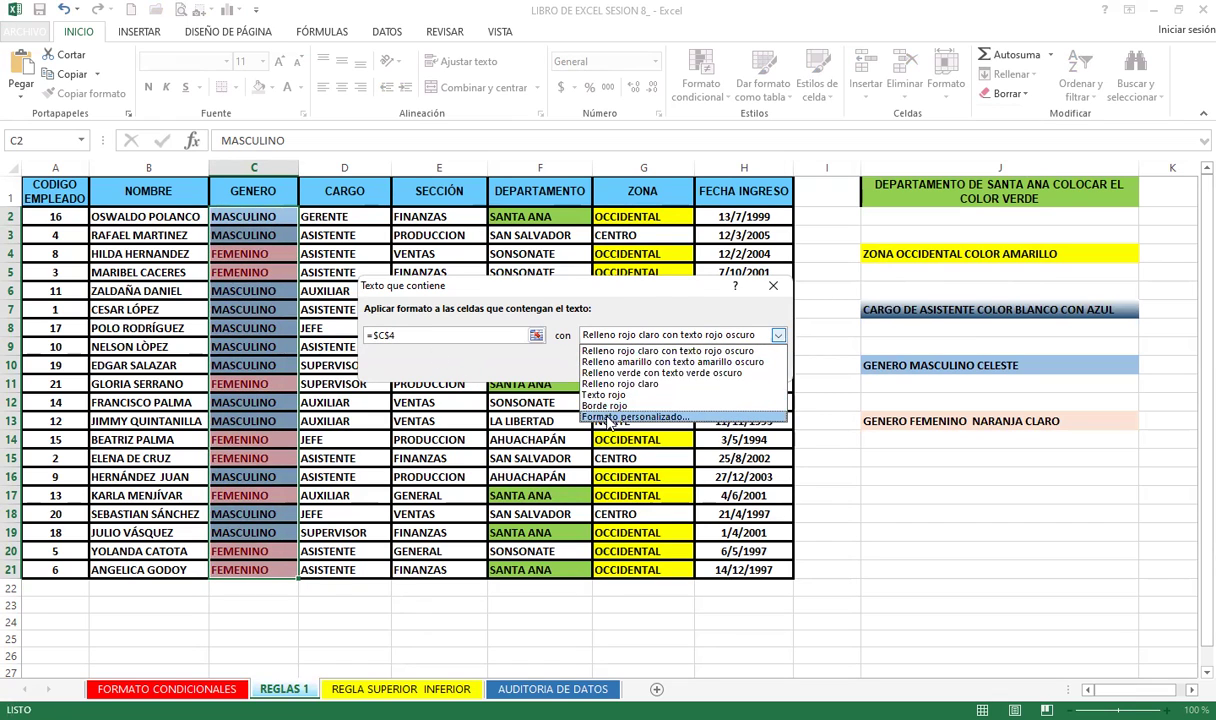
pyautogui.click(611, 417)
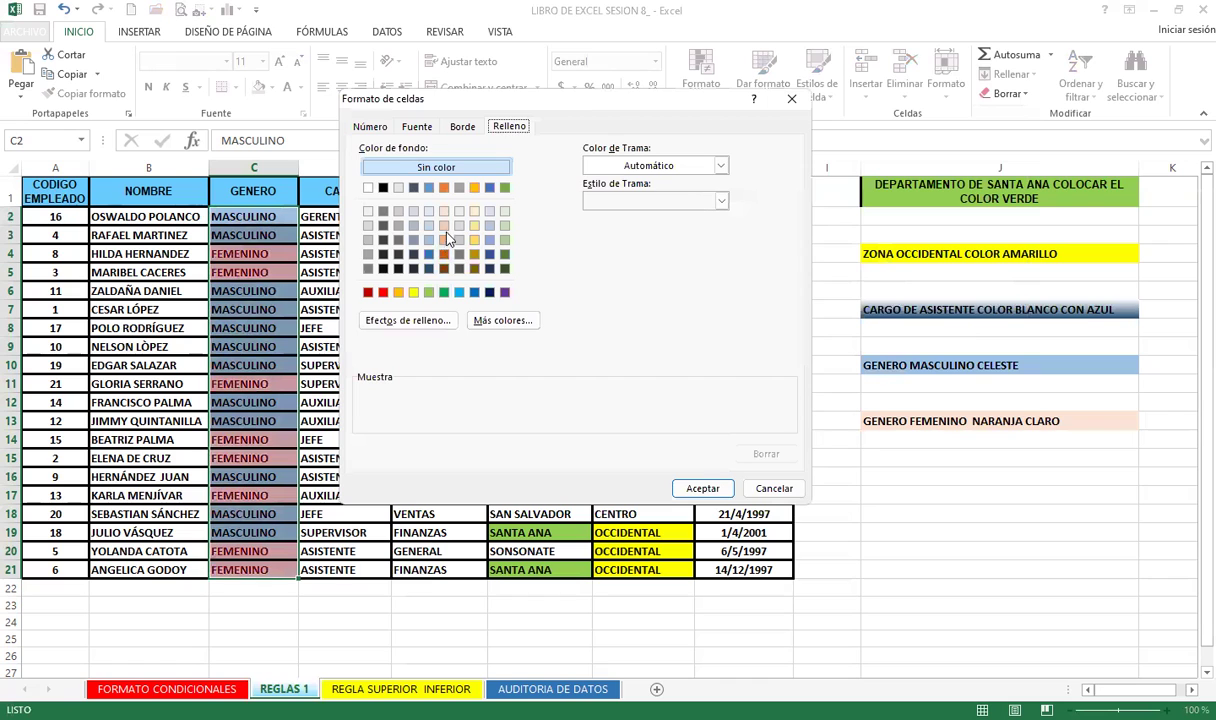
pyautogui.click(443, 225)
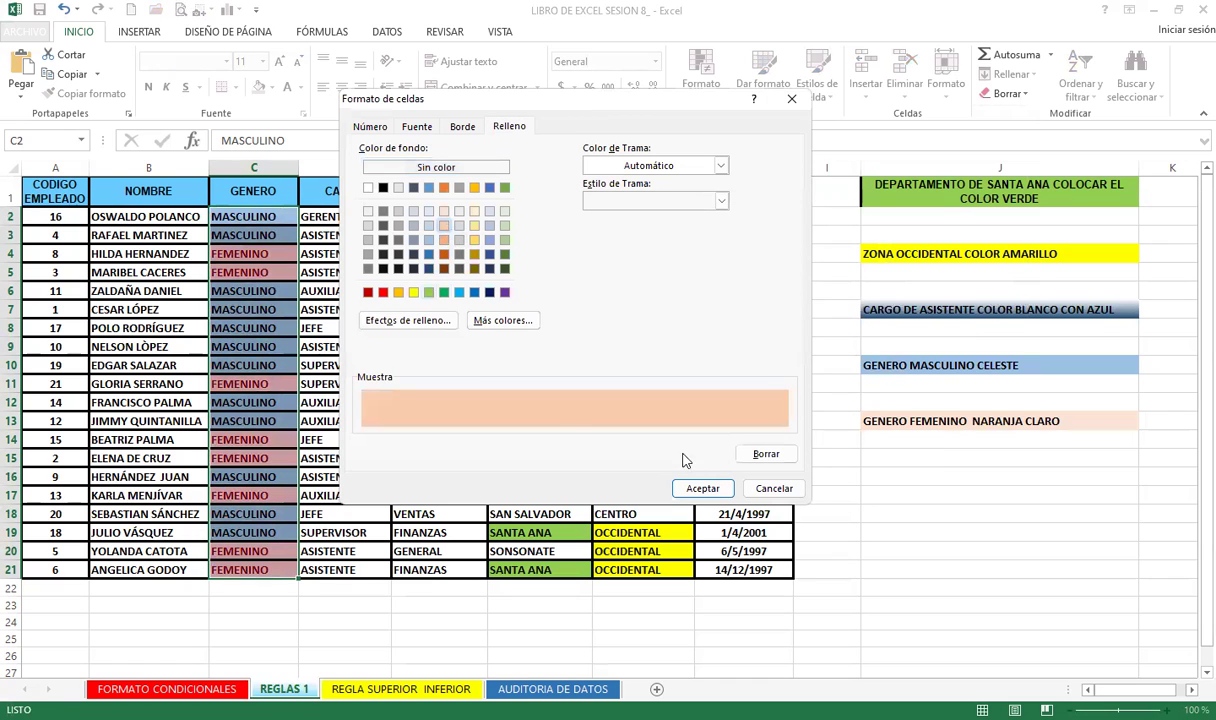
pyautogui.click(700, 488)
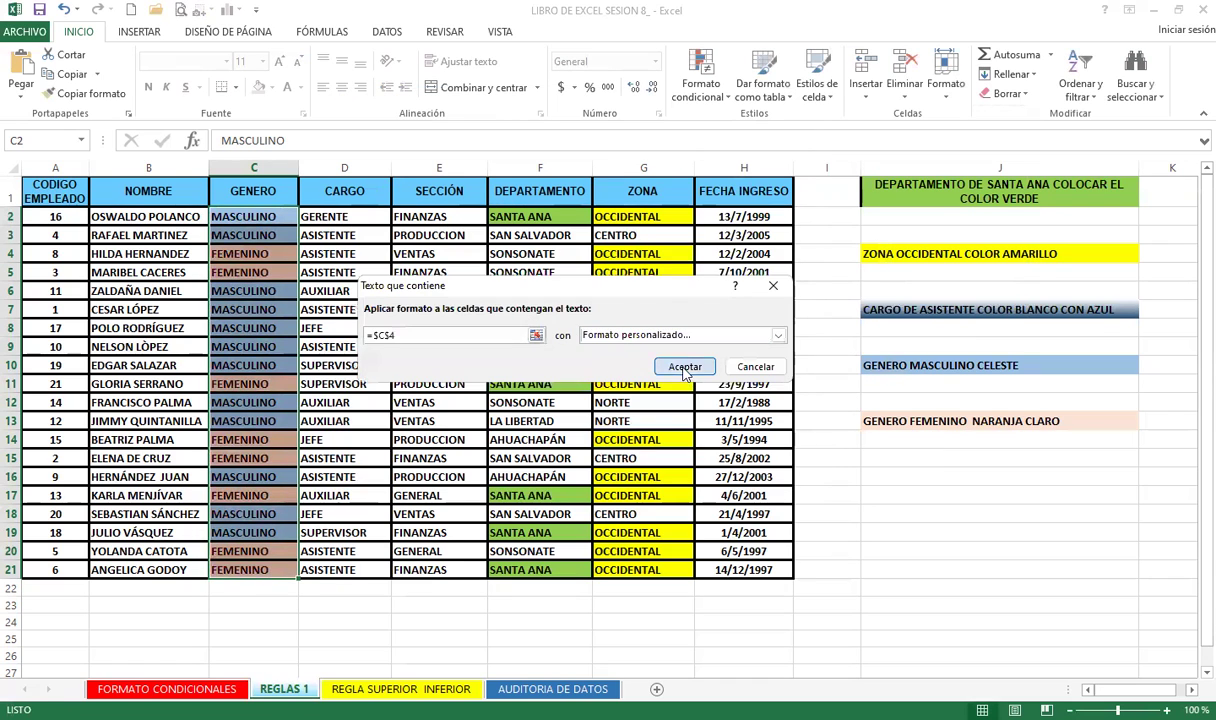
pyautogui.click(685, 367)
pyautogui.click(284, 364)
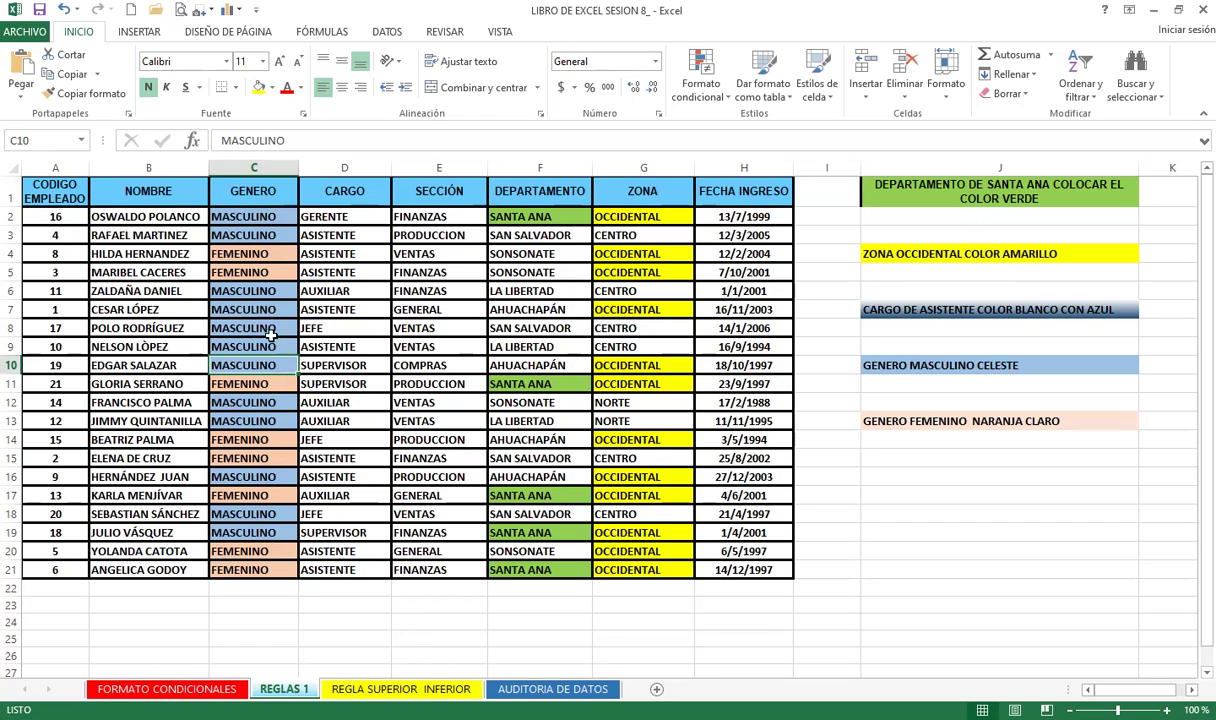
# - Clear the conditional formatting rules from the GENERO cells C2:C21
pyautogui.moveTo(244, 216)
pyautogui.mouseDown()
pyautogui.moveTo(251, 591)
pyautogui.moveTo(242, 562)
pyautogui.mouseUp()
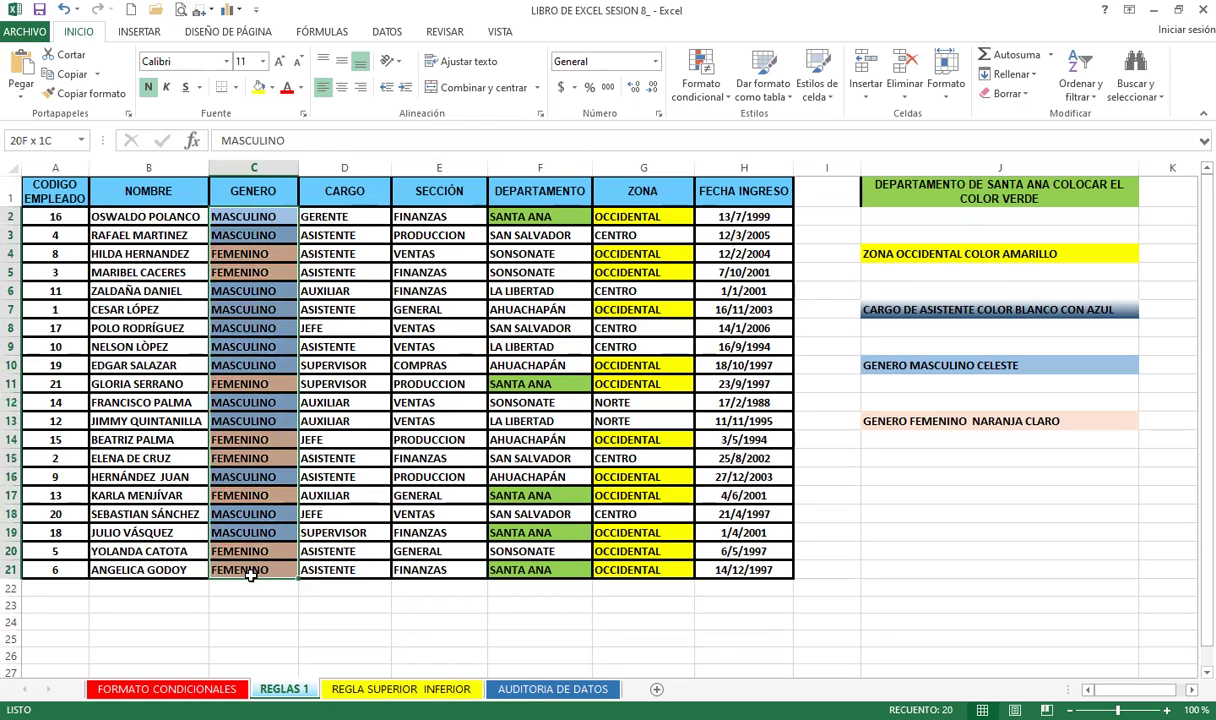
pyautogui.click(706, 96)
pyautogui.moveTo(725, 325)
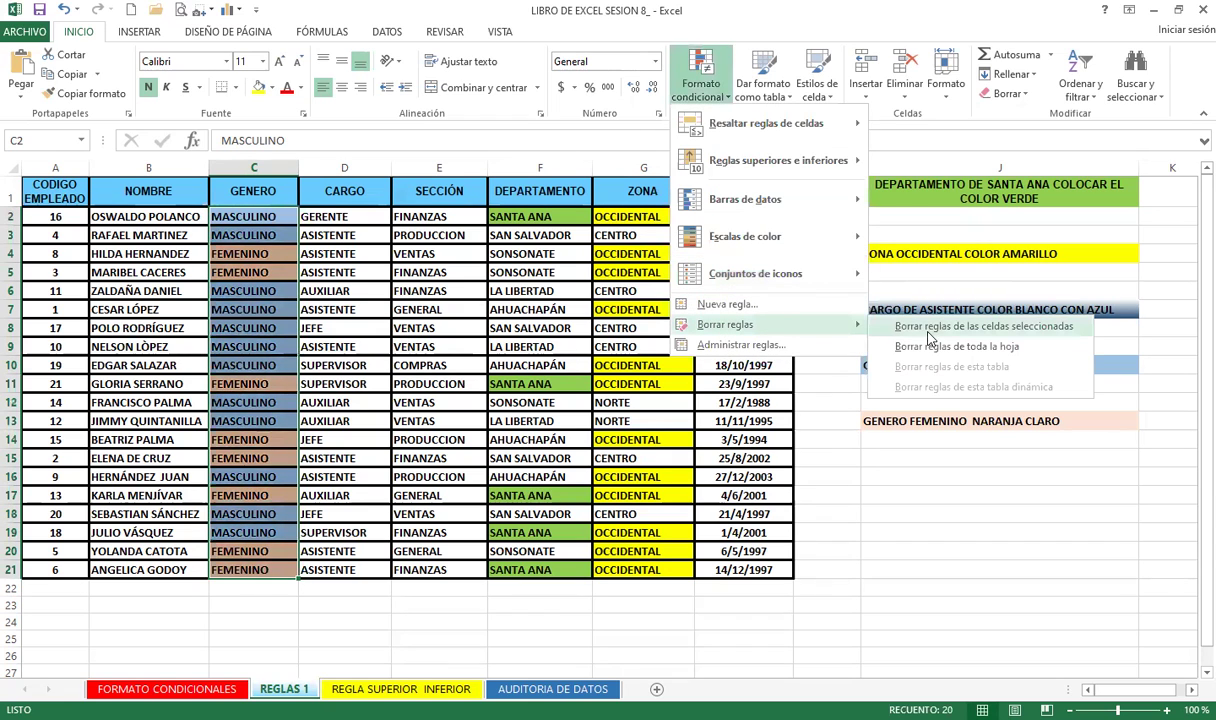
pyautogui.press('Return')
pyautogui.click(376, 347)
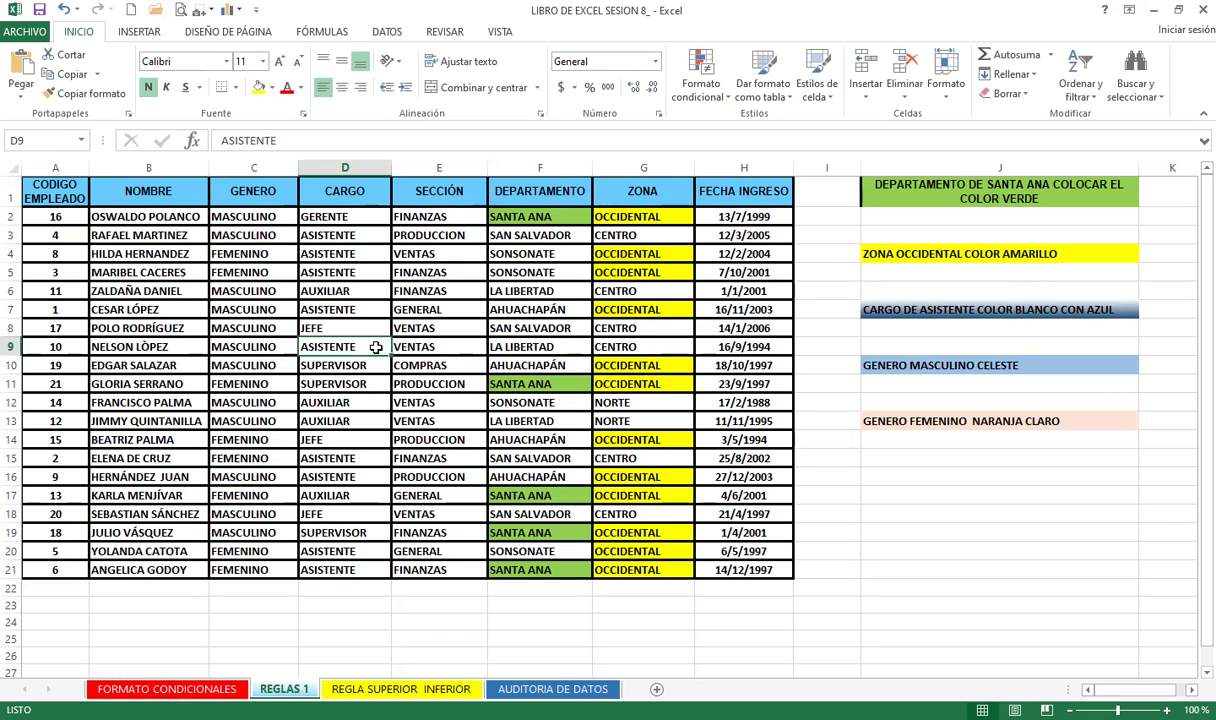
# - Turn on table filters and filter DEPARTAMENTO to show only SANTA ANA
pyautogui.click(320, 188)
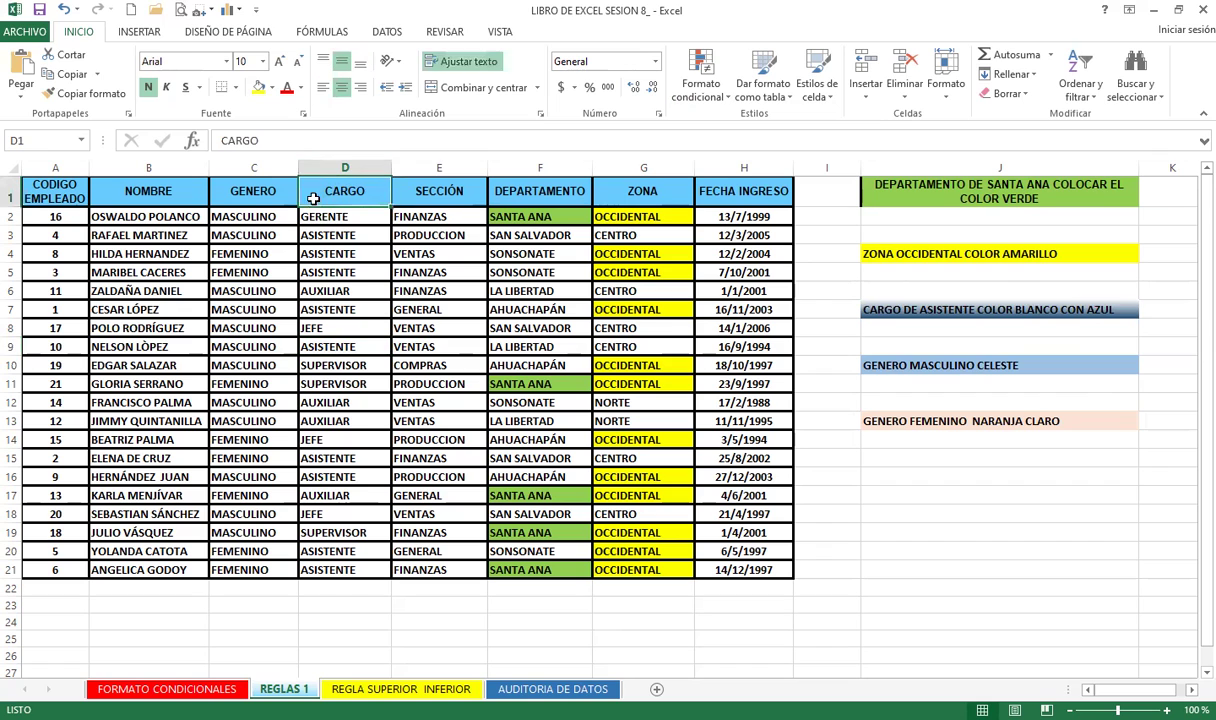
pyautogui.click(387, 31)
pyautogui.click(454, 75)
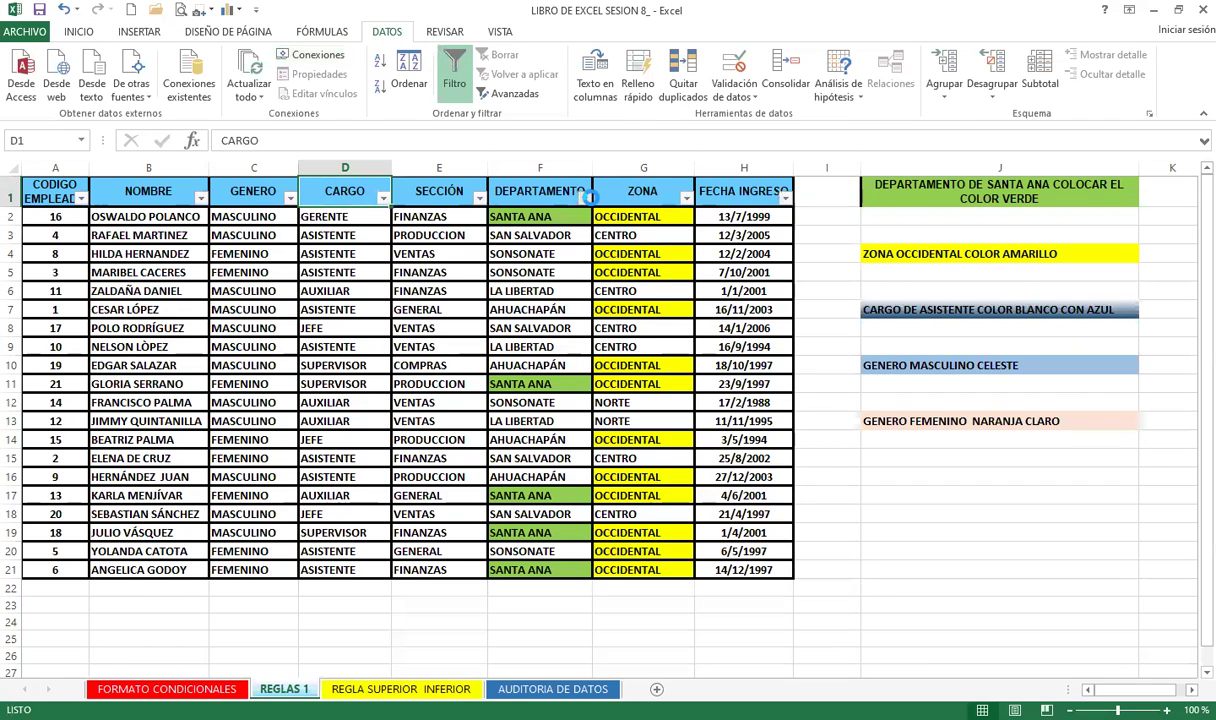
pyautogui.click(584, 198)
pyautogui.moveTo(426, 319)
pyautogui.click(635, 320)
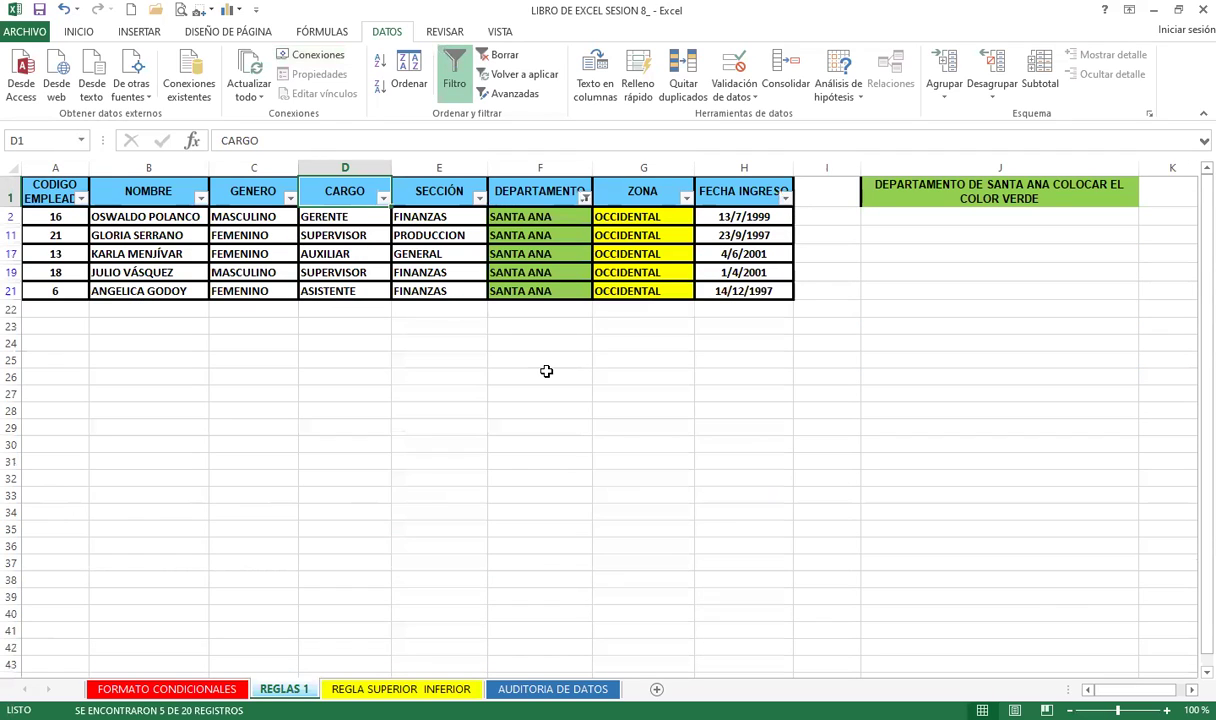